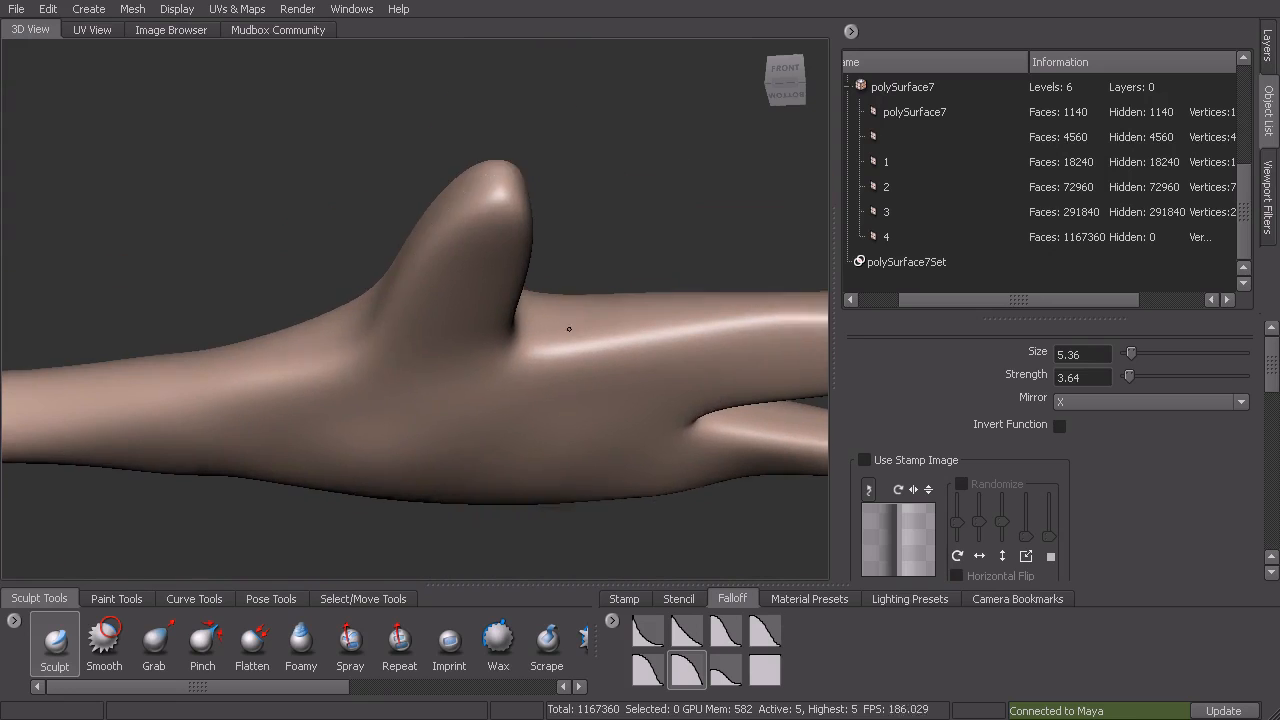
Set the Sculpt brush size to 2.87 and enable a stamp image with a dark vertical line for carving creases.
{"action": "key", "text": "shift"}
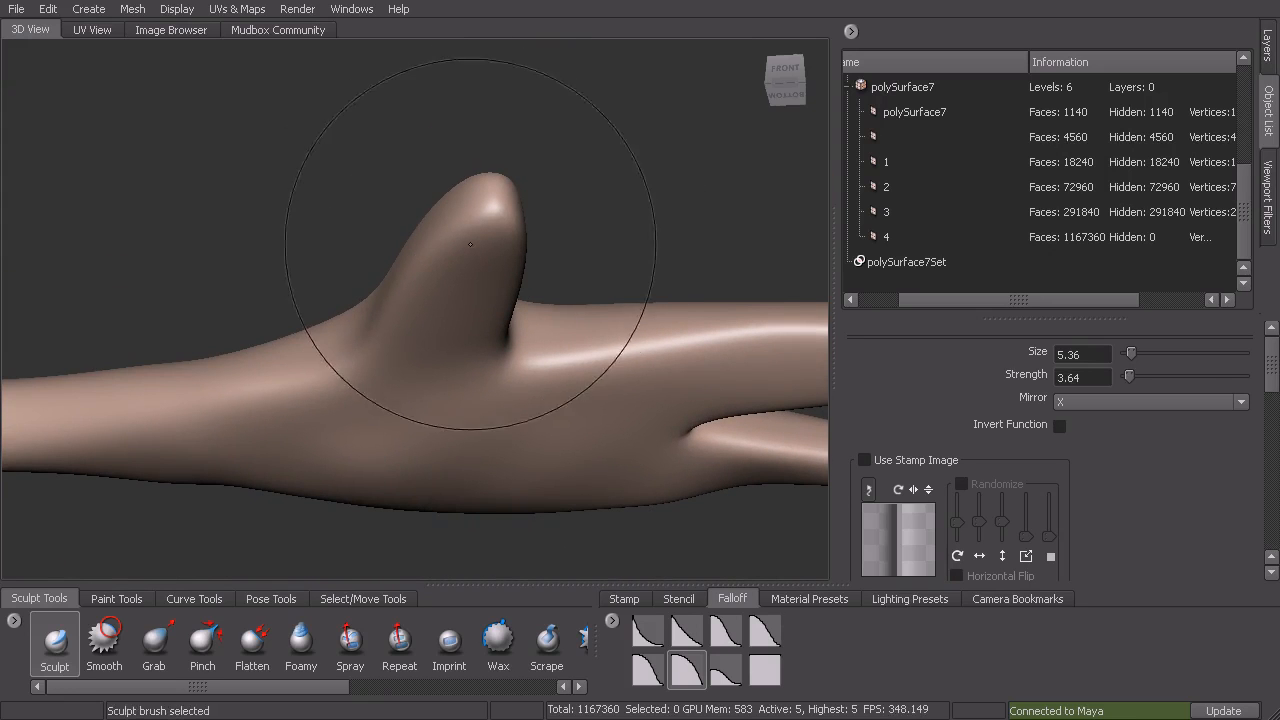
{"action": "middle_click_drag", "start_coordinate": [630, 258], "coordinate": [494, 274], "text": "alt"}
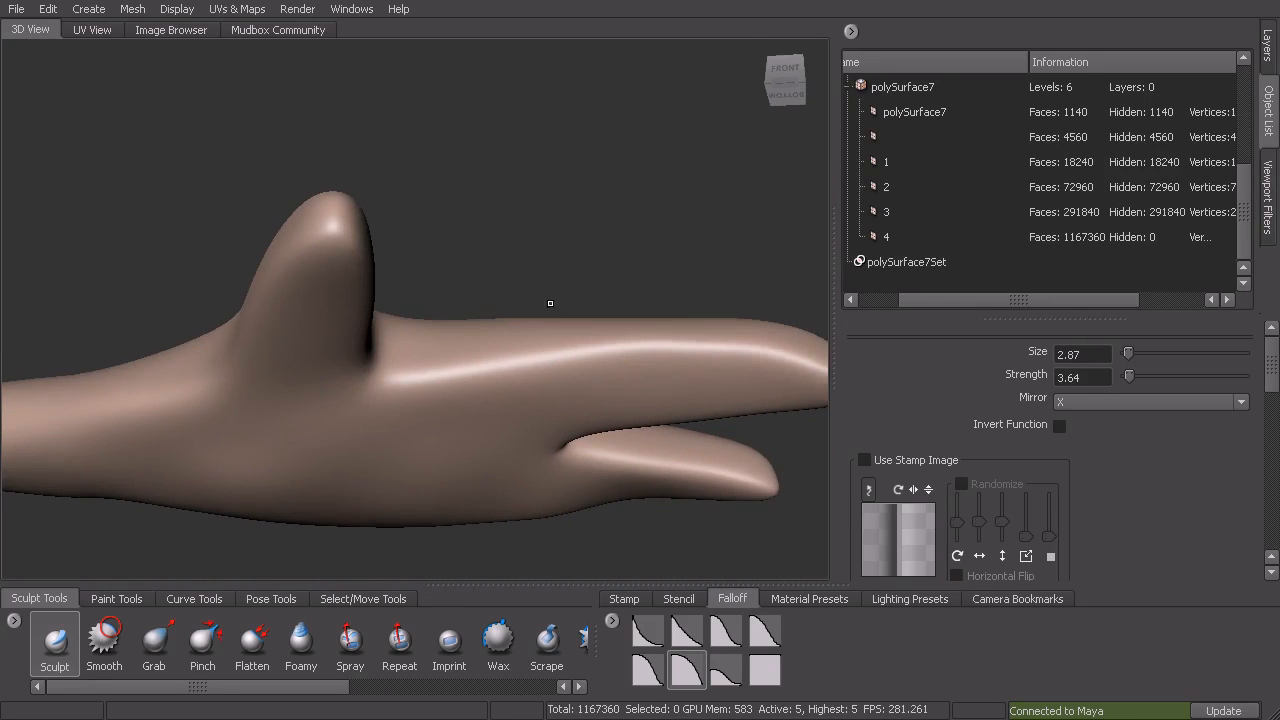
{"action": "left_click_drag", "start_coordinate": [562, 362], "coordinate": [569, 375], "text": "alt"}
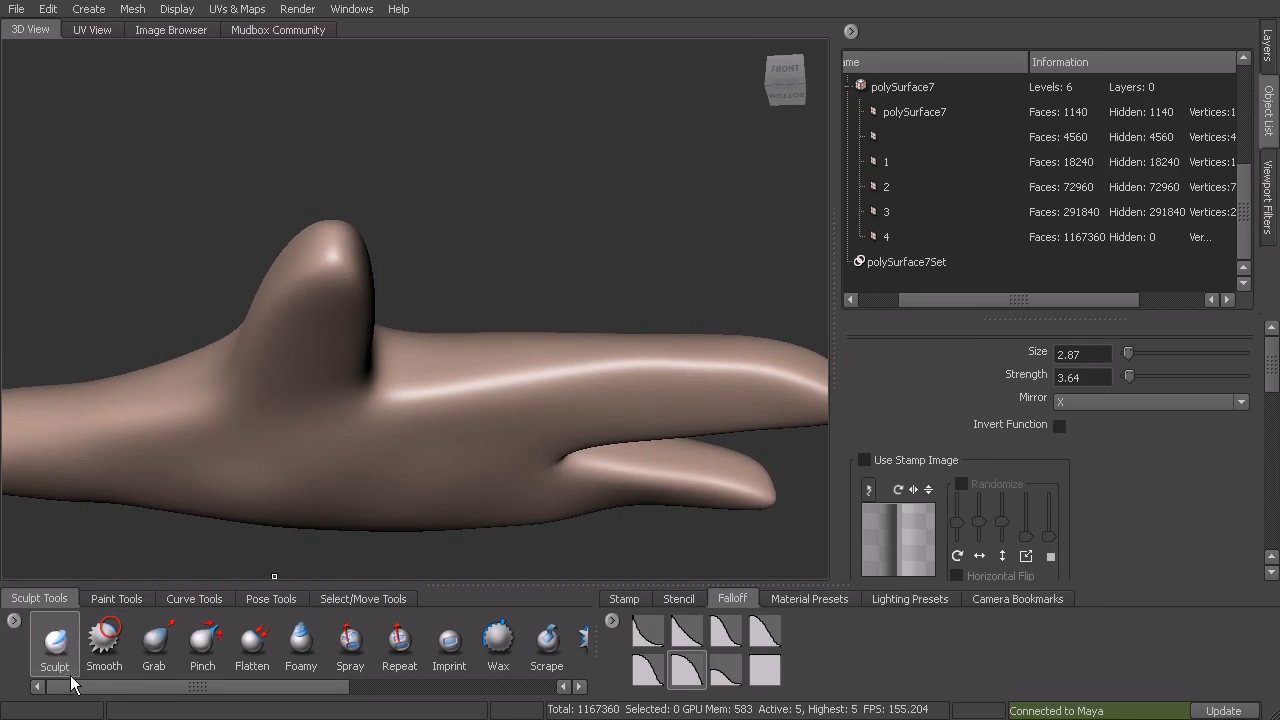
{"action": "left_click", "coordinate": [626, 600]}
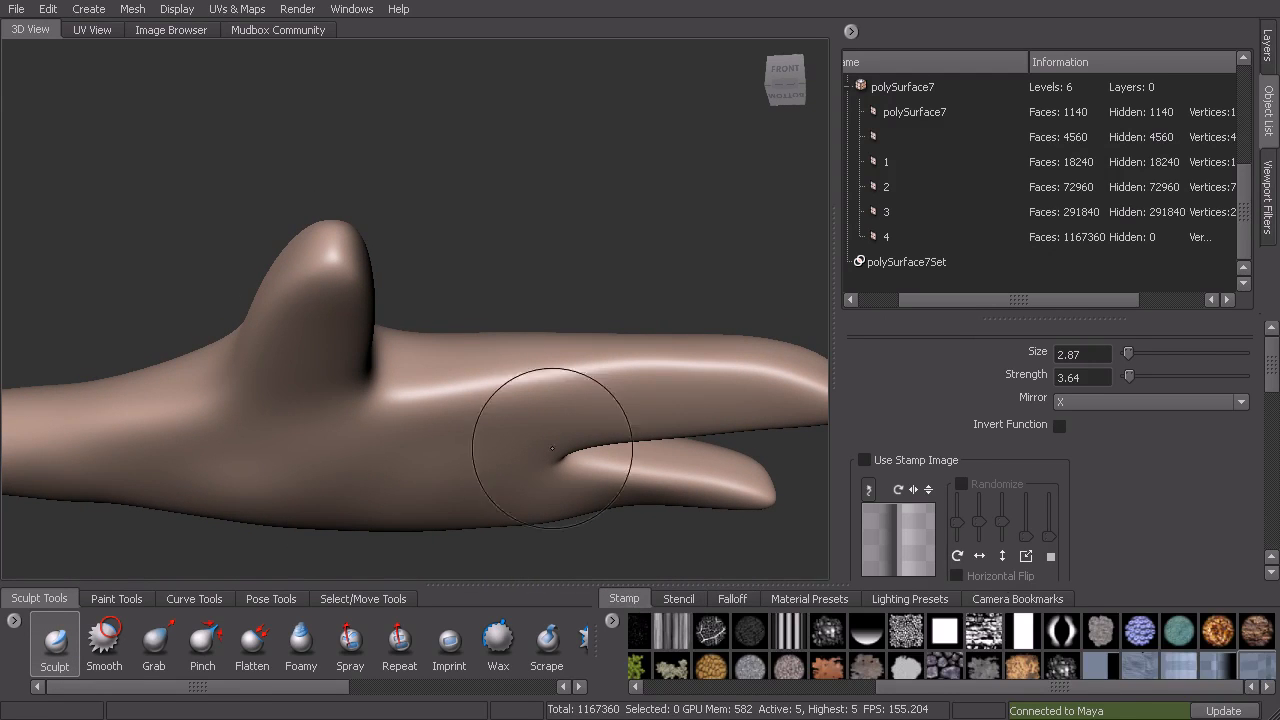
{"action": "mouse_move", "coordinate": [550, 419]}
{"action": "left_mouse_down", "text": "alt"}
{"action": "mouse_move", "coordinate": [557, 443]}
{"action": "mouse_move", "coordinate": [551, 430]}
{"action": "left_mouse_up", "text": "alt"}
{"action": "key", "text": "ctrl+z"}
{"action": "left_click", "coordinate": [865, 461]}
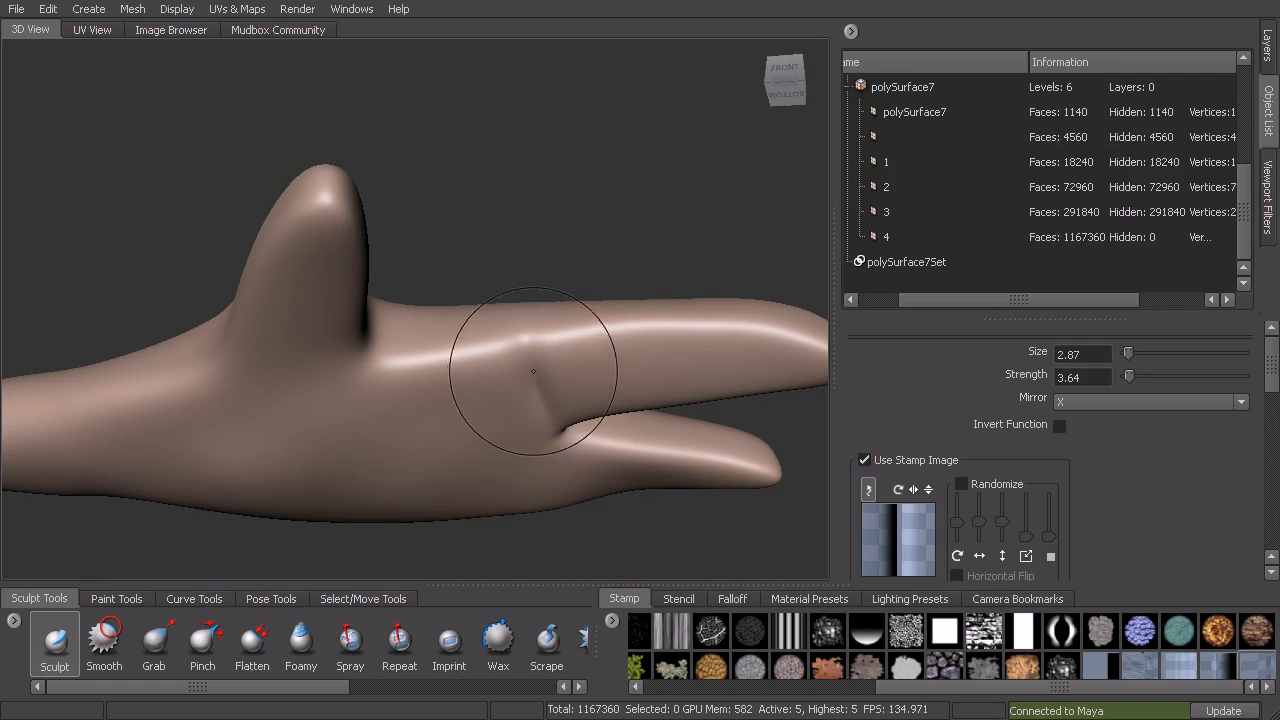
Raise the Sculpt brush strength to 14.66 and carve creases on the palm side across the bases of both fingers.
{"action": "left_click_drag", "start_coordinate": [530, 377], "coordinate": [532, 267]}
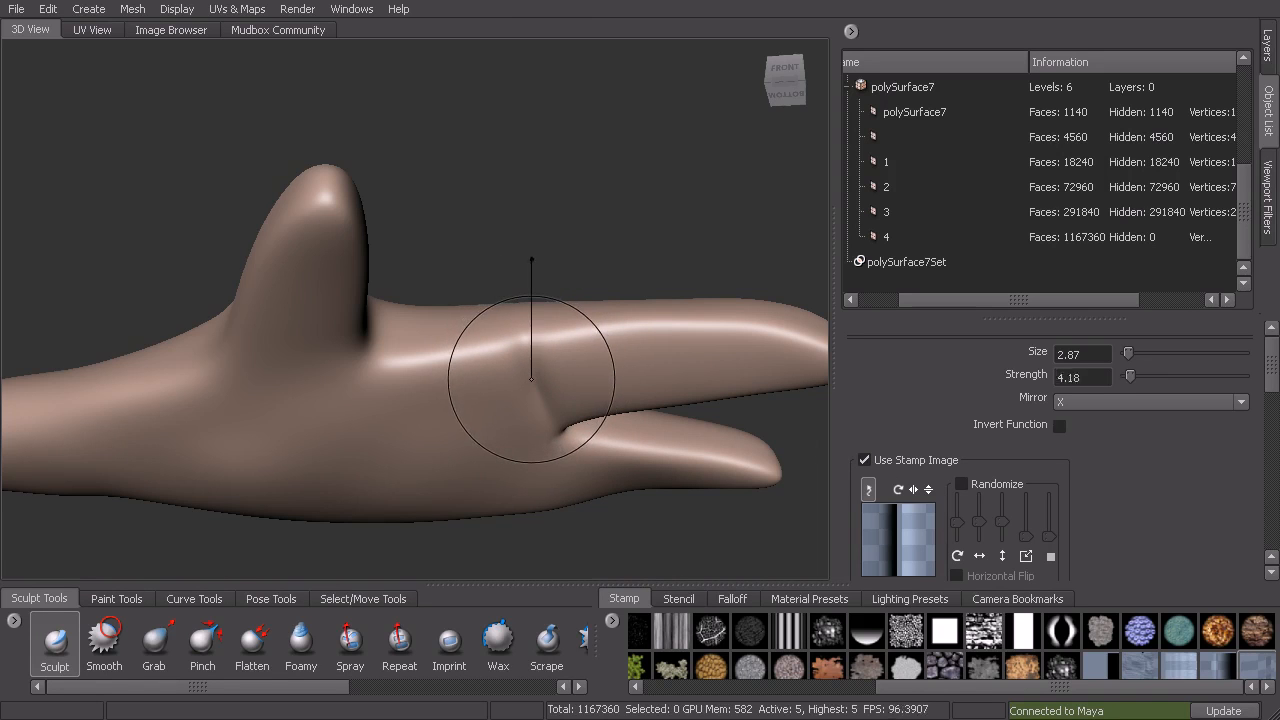
{"action": "left_click_drag", "start_coordinate": [532, 77], "coordinate": [530, 44]}
{"action": "left_click_drag", "start_coordinate": [542, 410], "coordinate": [540, 134]}
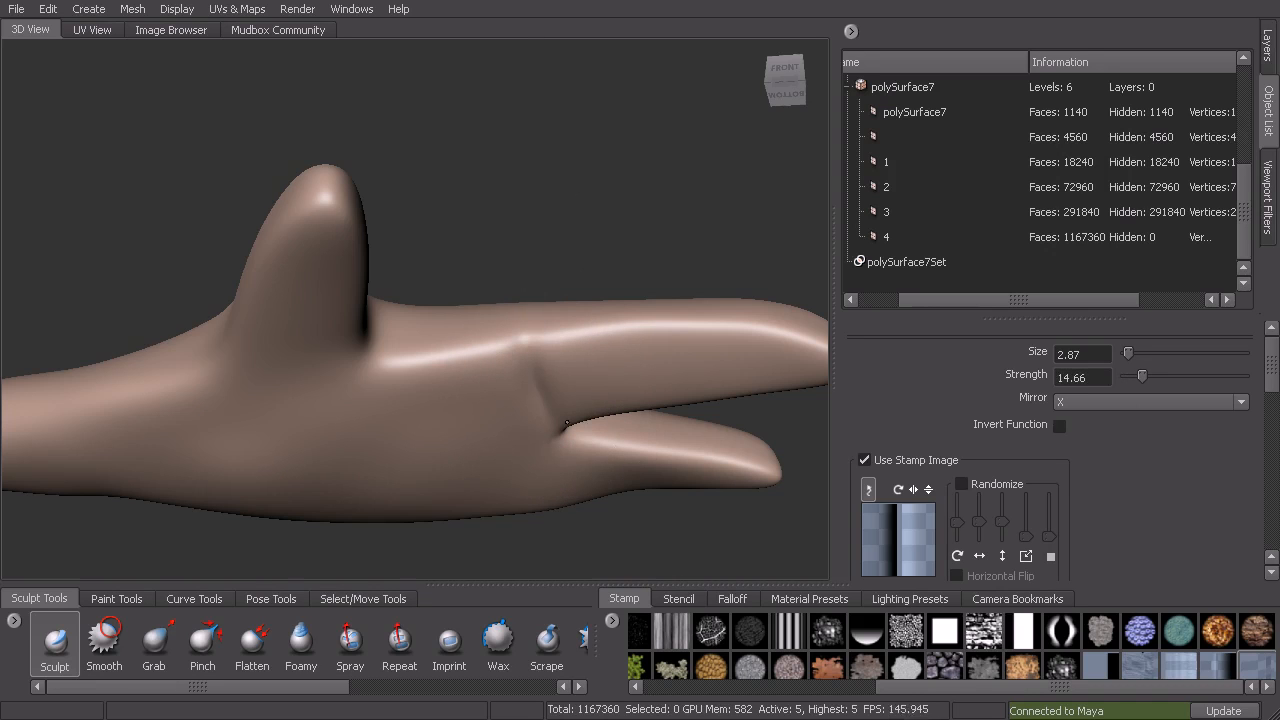
{"action": "mouse_move", "coordinate": [537, 382]}
{"action": "left_mouse_down", "text": "alt"}
{"action": "mouse_move", "coordinate": [586, 391]}
{"action": "mouse_move", "coordinate": [548, 262]}
{"action": "left_mouse_up", "text": "alt"}
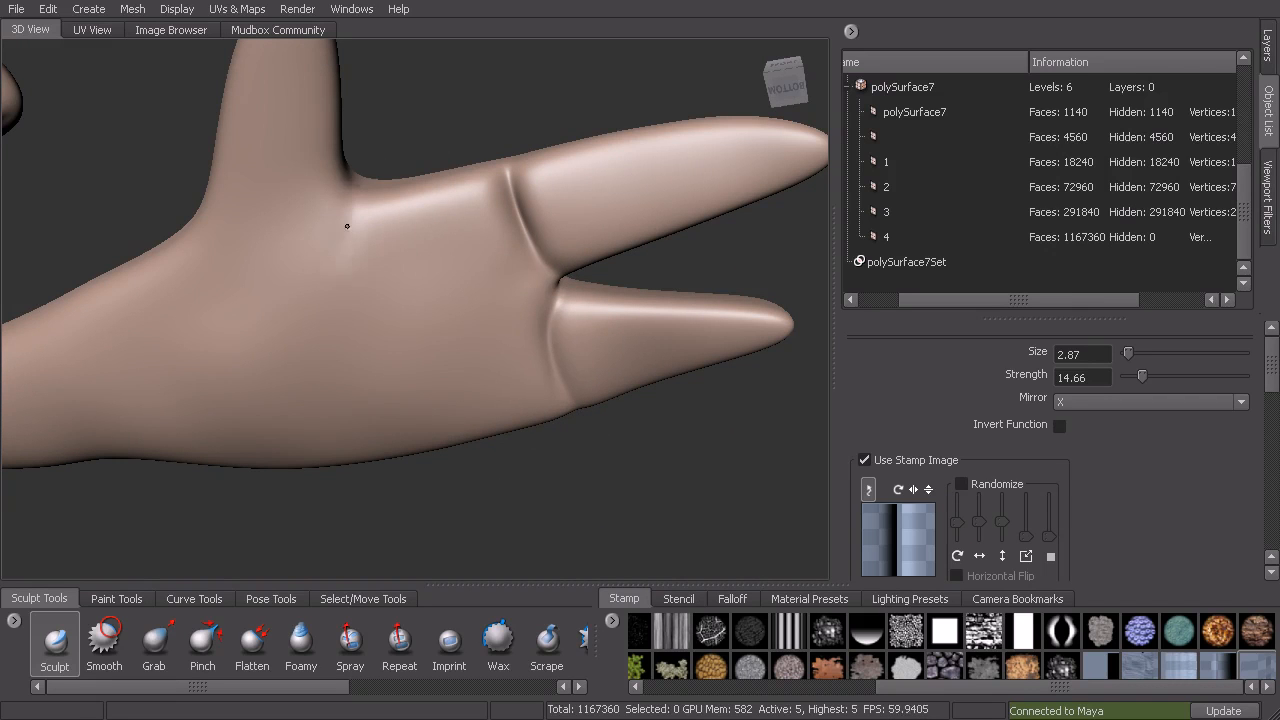
Carve curved palm lines around the thumb mound and across the palm, plus creases at the thumb base and wrist.
{"action": "mouse_move", "coordinate": [366, 218]}
{"action": "left_mouse_down"}
{"action": "mouse_move", "coordinate": [330, 346]}
{"action": "mouse_move", "coordinate": [240, 366]}
{"action": "mouse_move", "coordinate": [366, 229]}
{"action": "mouse_move", "coordinate": [368, 204]}
{"action": "left_mouse_up"}
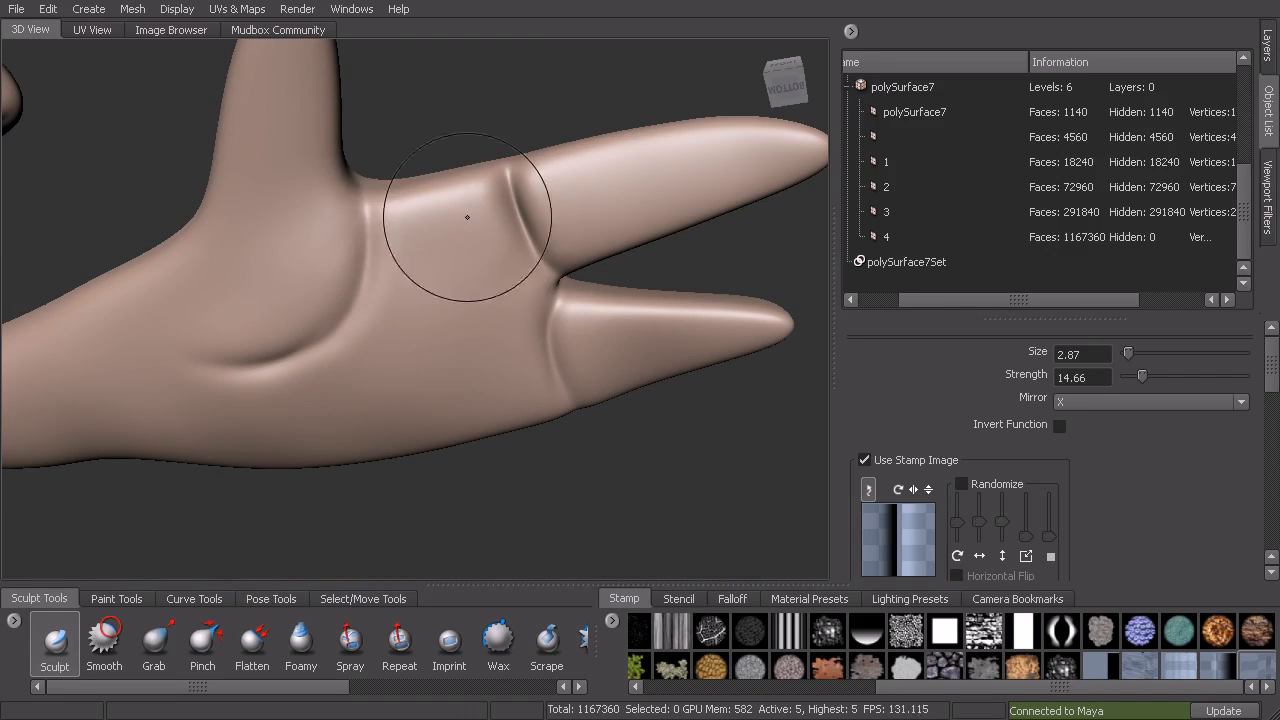
{"action": "left_click_drag", "start_coordinate": [457, 300], "coordinate": [483, 396]}
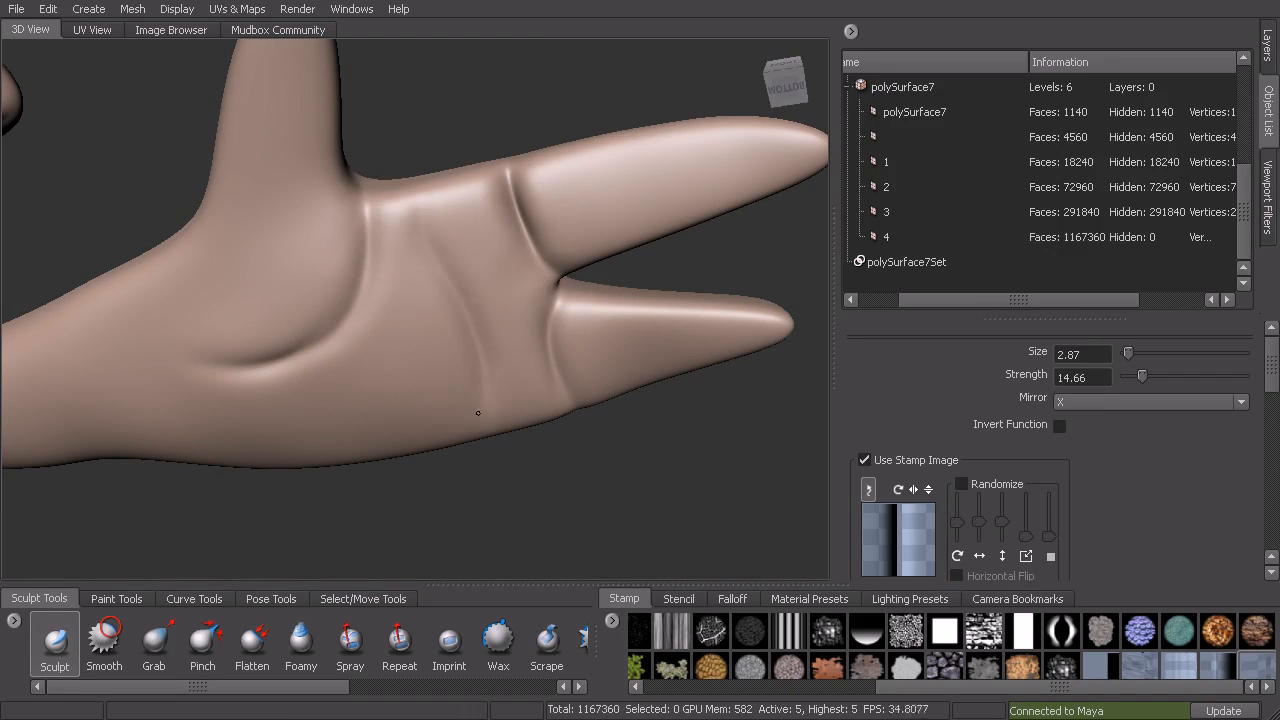
{"action": "mouse_move", "coordinate": [376, 276]}
{"action": "left_mouse_down"}
{"action": "mouse_move", "coordinate": [384, 403]}
{"action": "mouse_move", "coordinate": [123, 309]}
{"action": "left_mouse_up"}
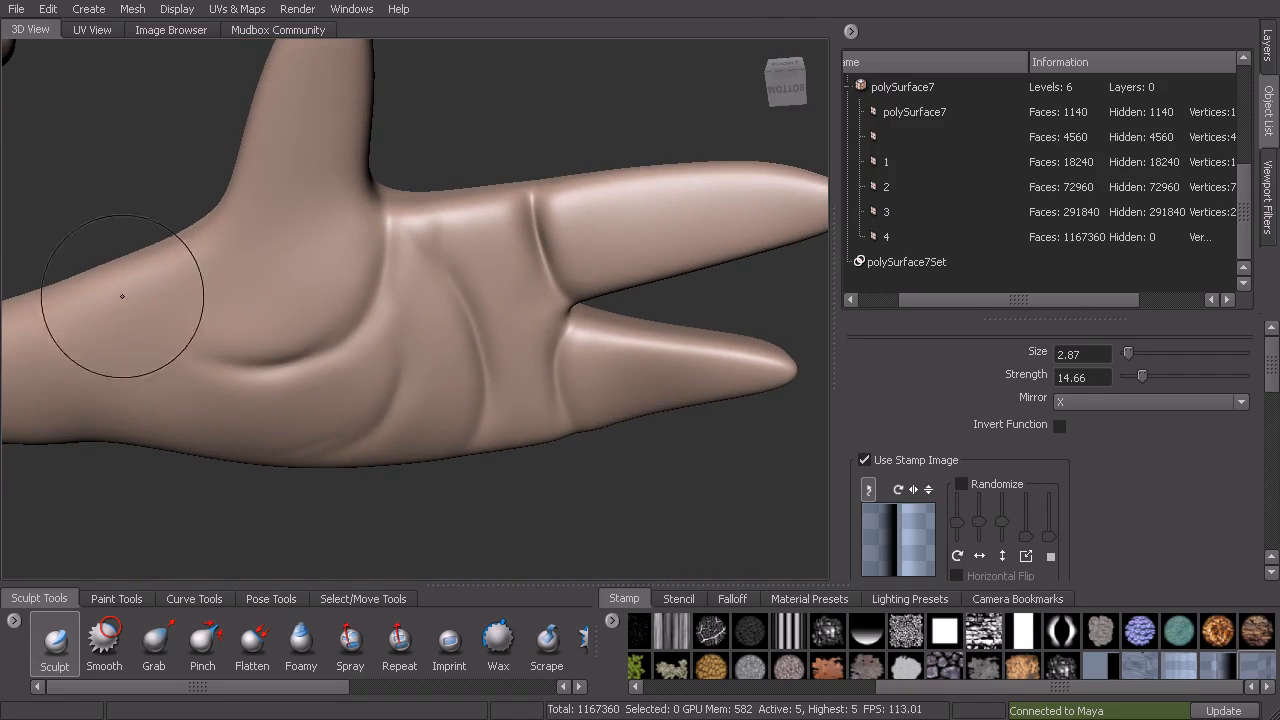
{"action": "mouse_move", "coordinate": [124, 458]}
{"action": "left_mouse_down", "text": "alt"}
{"action": "mouse_move", "coordinate": [214, 303]}
{"action": "mouse_move", "coordinate": [349, 286]}
{"action": "mouse_move", "coordinate": [315, 370]}
{"action": "mouse_move", "coordinate": [345, 451]}
{"action": "left_mouse_up", "text": "alt"}
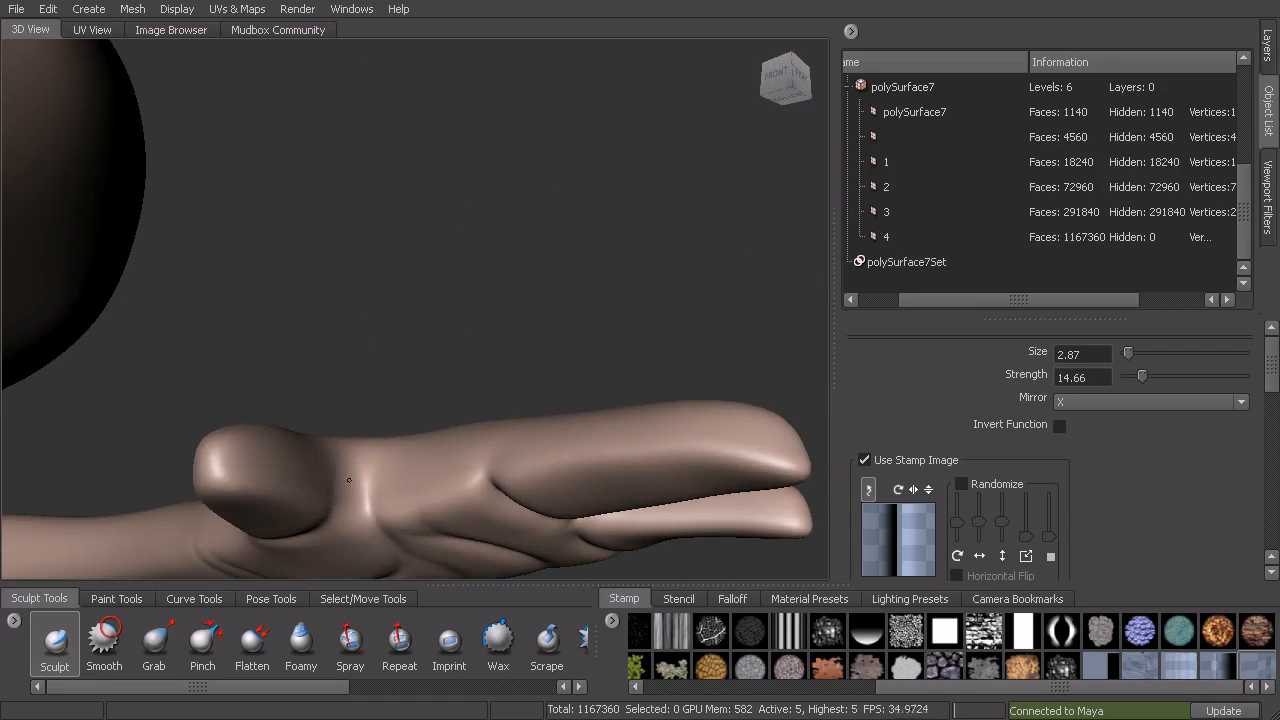
{"action": "left_click_drag", "start_coordinate": [428, 455], "coordinate": [240, 573], "text": "alt"}
Set the Grab brush size to 3.63 and reshape the outlines of the thumb and both fingers from the palm side.
{"action": "left_click", "coordinate": [155, 645]}
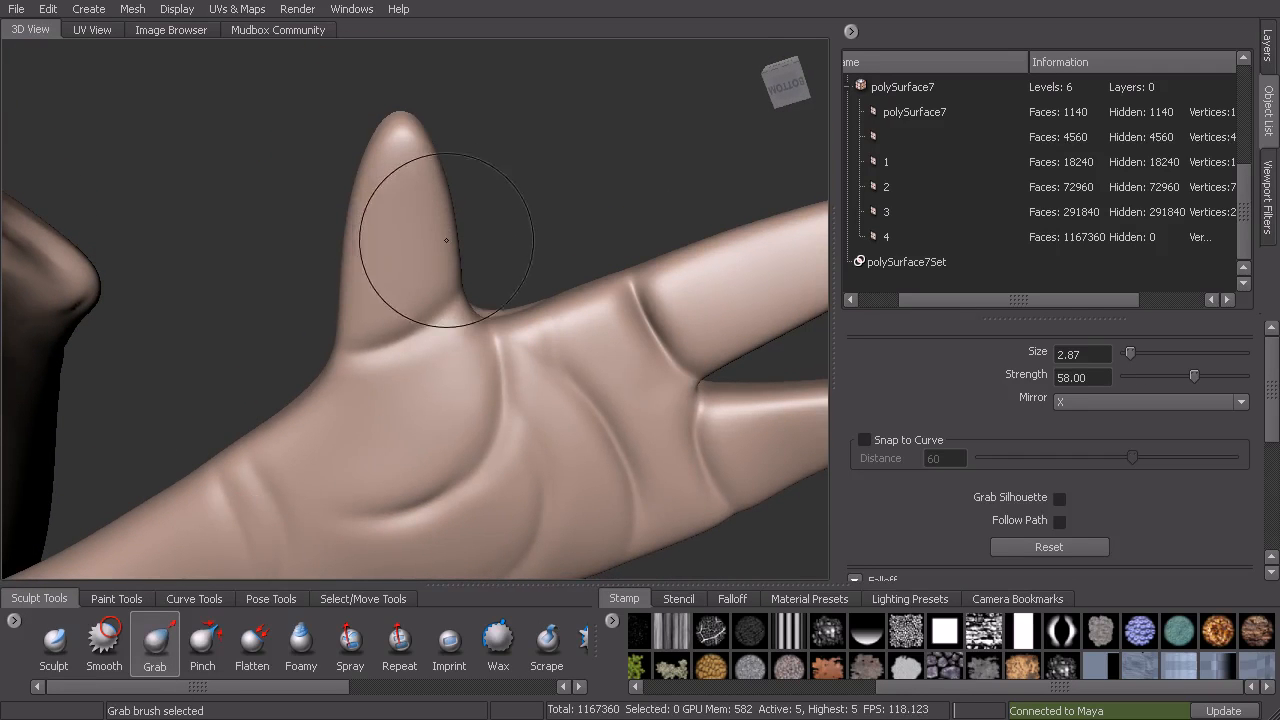
{"action": "key", "text": "b"}
{"action": "mouse_move", "coordinate": [444, 233]}
{"action": "left_mouse_down"}
{"action": "mouse_move", "coordinate": [459, 243]}
{"action": "mouse_move", "coordinate": [432, 241]}
{"action": "left_mouse_up"}
{"action": "middle_click_drag", "start_coordinate": [697, 290], "coordinate": [477, 269], "text": "alt"}
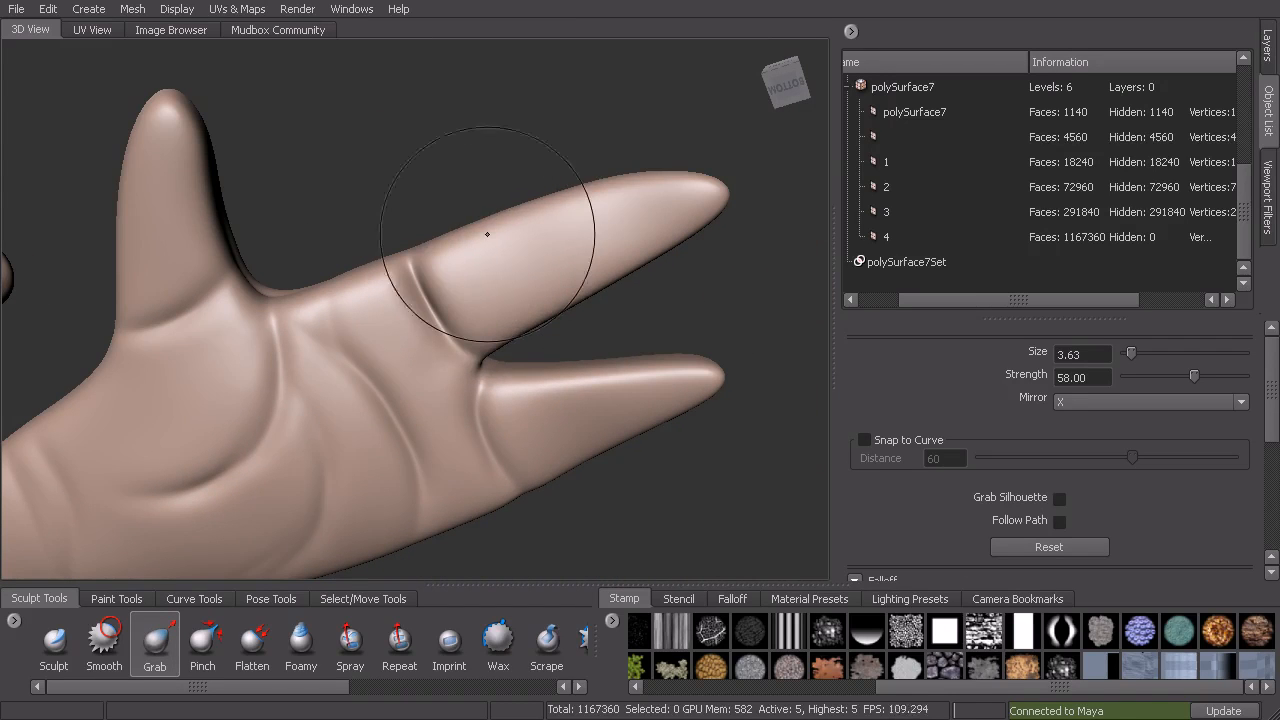
{"action": "left_click_drag", "start_coordinate": [634, 249], "coordinate": [656, 232]}
{"action": "left_click_drag", "start_coordinate": [612, 372], "coordinate": [586, 322], "text": "alt"}
{"action": "mouse_move", "coordinate": [556, 326]}
{"action": "left_mouse_down"}
{"action": "mouse_move", "coordinate": [546, 343]}
{"action": "mouse_move", "coordinate": [567, 344]}
{"action": "left_mouse_up"}
{"action": "left_click_drag", "start_coordinate": [567, 426], "coordinate": [577, 406]}
{"action": "left_click_drag", "start_coordinate": [600, 408], "coordinate": [594, 394]}
{"action": "left_click_drag", "start_coordinate": [600, 312], "coordinate": [591, 335], "text": "alt"}
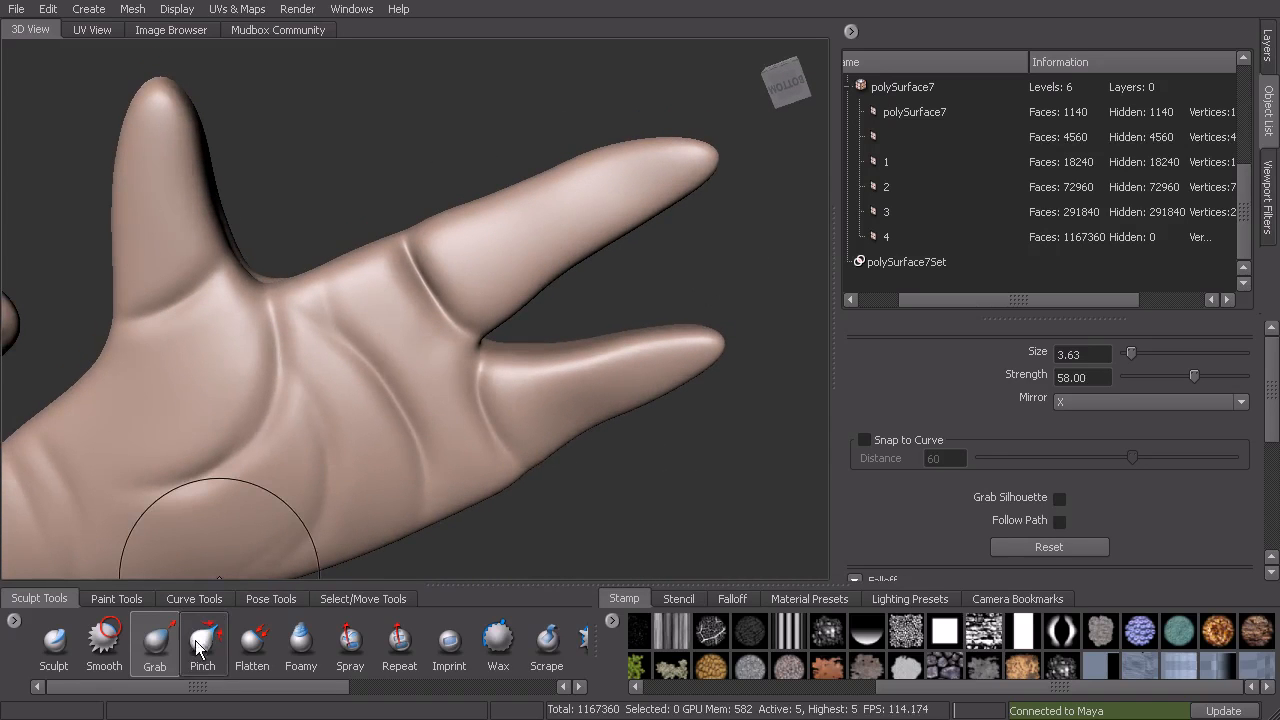
Carve joint creases across the palm side of both fingers with the stamped Sculpt brush at size 3.63.
{"action": "left_click", "coordinate": [55, 640]}
{"action": "mouse_move", "coordinate": [586, 280]}
{"action": "left_mouse_down", "text": "alt"}
{"action": "mouse_move", "coordinate": [586, 320]}
{"action": "mouse_move", "coordinate": [609, 279]}
{"action": "left_mouse_up", "text": "alt"}
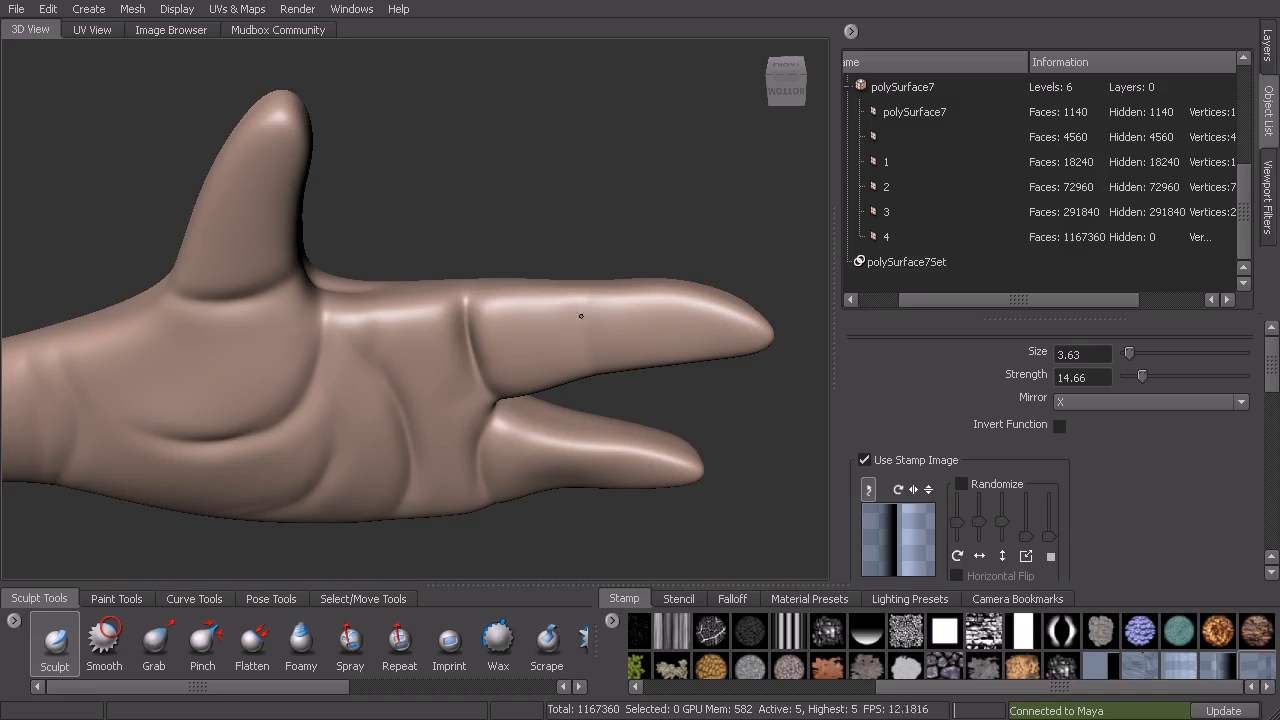
{"action": "mouse_move", "coordinate": [589, 292]}
{"action": "left_mouse_down", "text": "alt"}
{"action": "mouse_move", "coordinate": [610, 330]}
{"action": "mouse_move", "coordinate": [674, 309]}
{"action": "left_mouse_up", "text": "alt"}
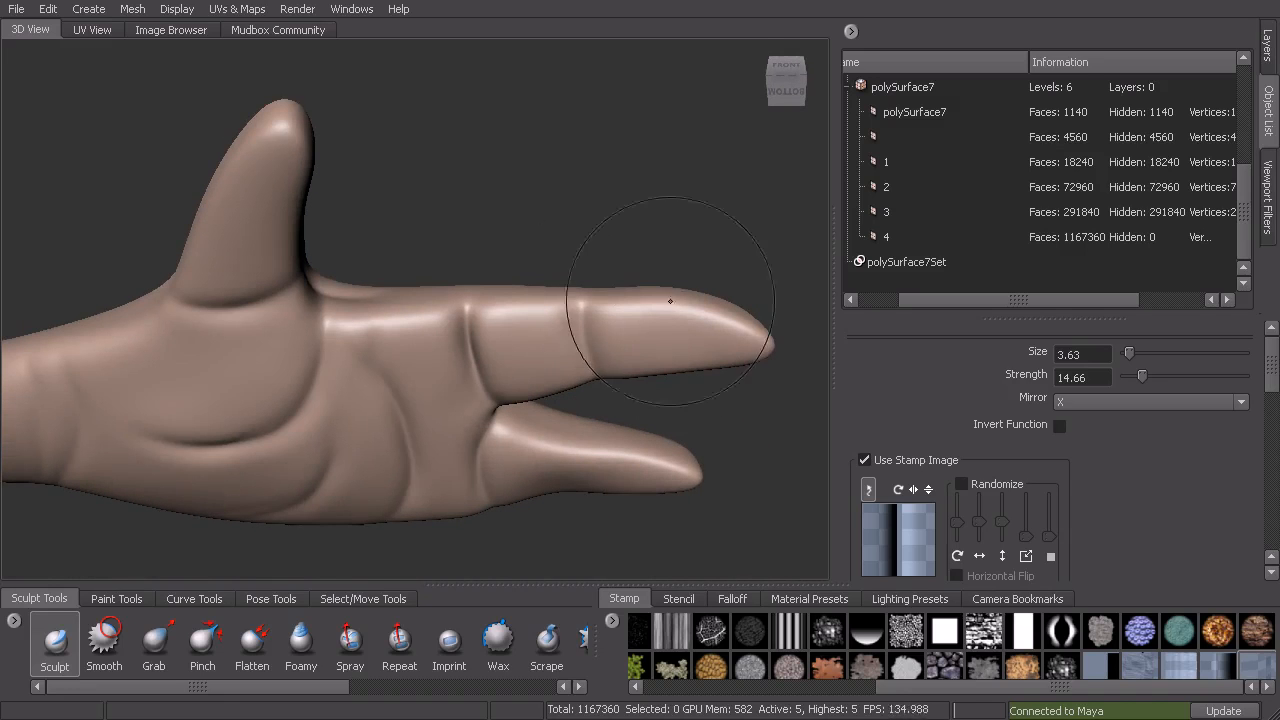
{"action": "left_click_drag", "start_coordinate": [698, 362], "coordinate": [680, 290], "text": "alt"}
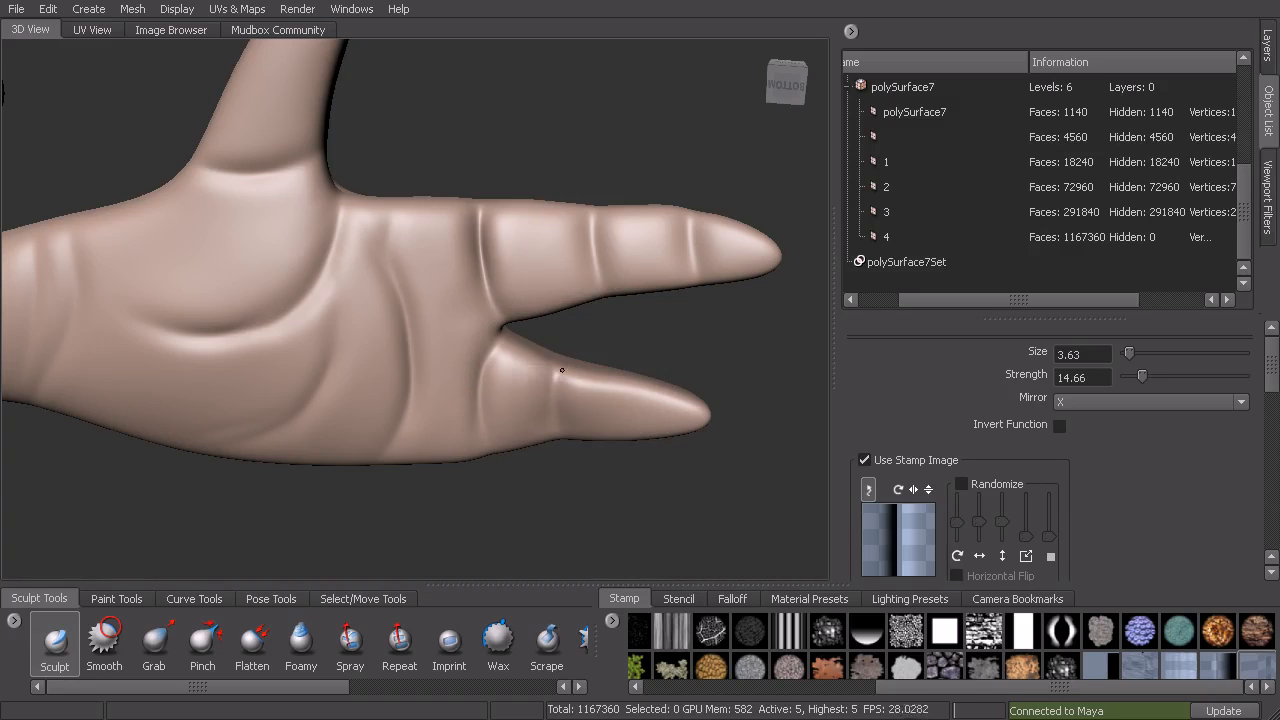
Adjust the shape of the finger next to the thumb from the back of the hand with the Grab brush.
{"action": "mouse_move", "coordinate": [637, 436]}
{"action": "left_mouse_down", "text": "alt"}
{"action": "mouse_move", "coordinate": [572, 313]}
{"action": "mouse_move", "coordinate": [600, 286]}
{"action": "mouse_move", "coordinate": [480, 357]}
{"action": "mouse_move", "coordinate": [418, 319]}
{"action": "mouse_move", "coordinate": [338, 375]}
{"action": "left_mouse_up", "text": "alt"}
{"action": "left_click", "coordinate": [154, 640]}
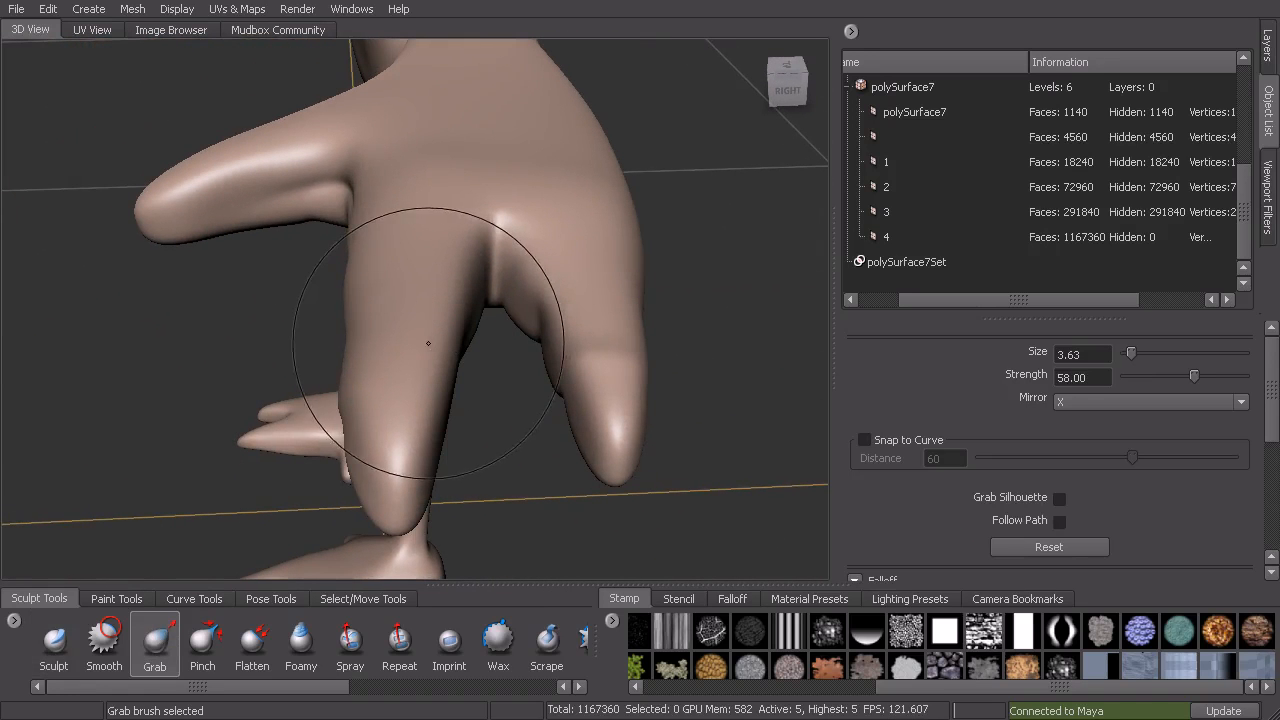
{"action": "left_click_drag", "start_coordinate": [423, 366], "coordinate": [420, 375]}
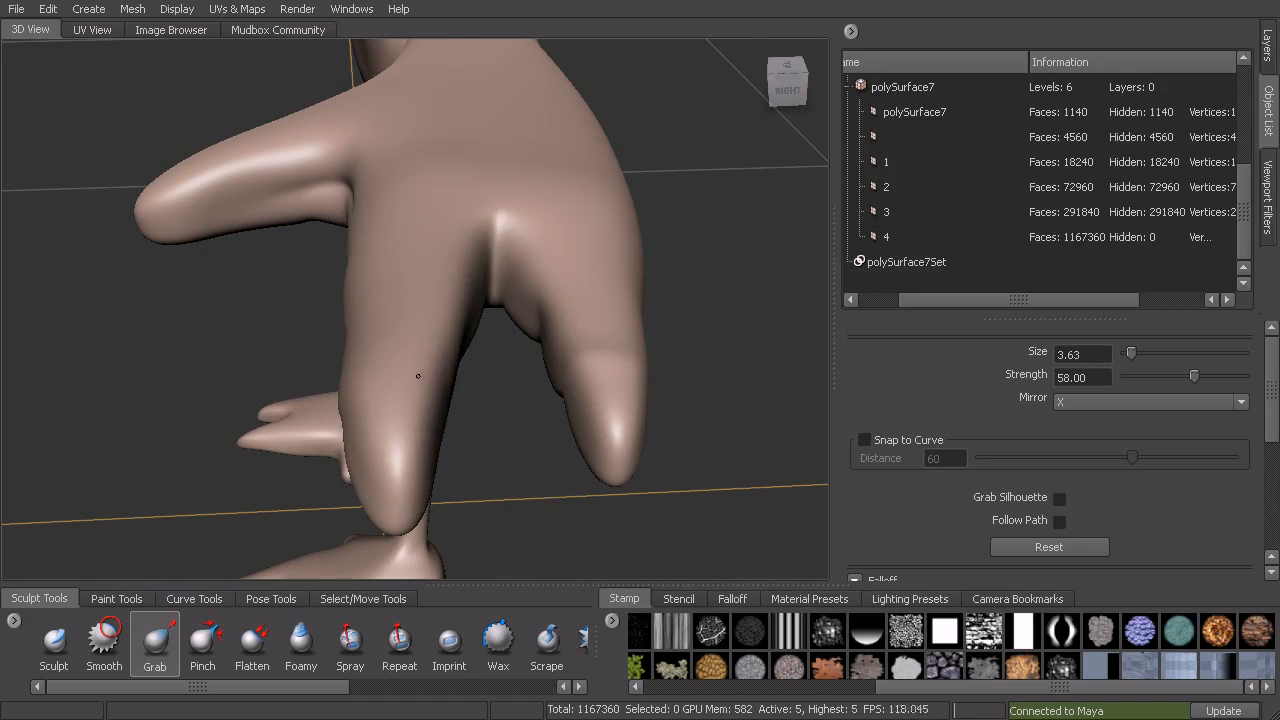
{"action": "key", "text": "shift"}
{"action": "mouse_move", "coordinate": [416, 447]}
{"action": "left_mouse_down", "text": "alt"}
{"action": "mouse_move", "coordinate": [360, 440]}
{"action": "mouse_move", "coordinate": [334, 466]}
{"action": "left_mouse_up", "text": "alt"}
Step the mesh down to level 4 and refine the profile of the finger next to the thumb with Smooth and Grab.
{"action": "key", "text": "Page_Down"}
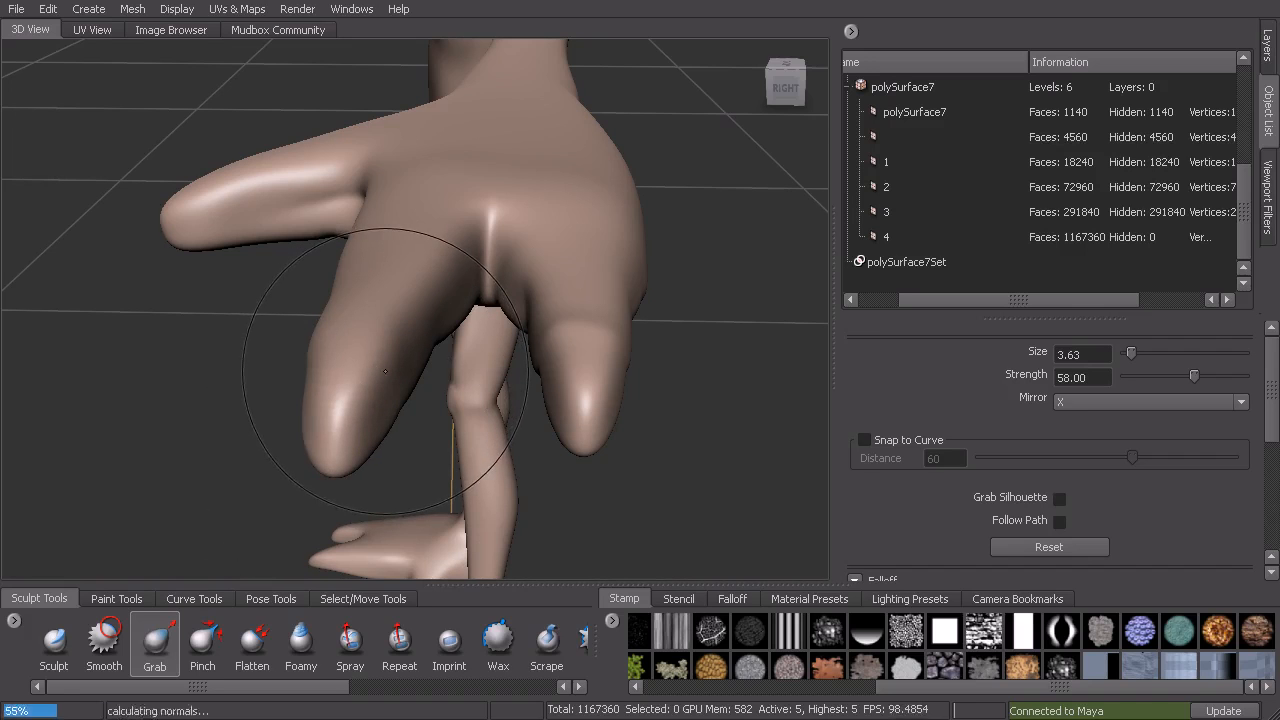
{"action": "key", "text": "Page_Down"}
{"action": "key", "text": "shift"}
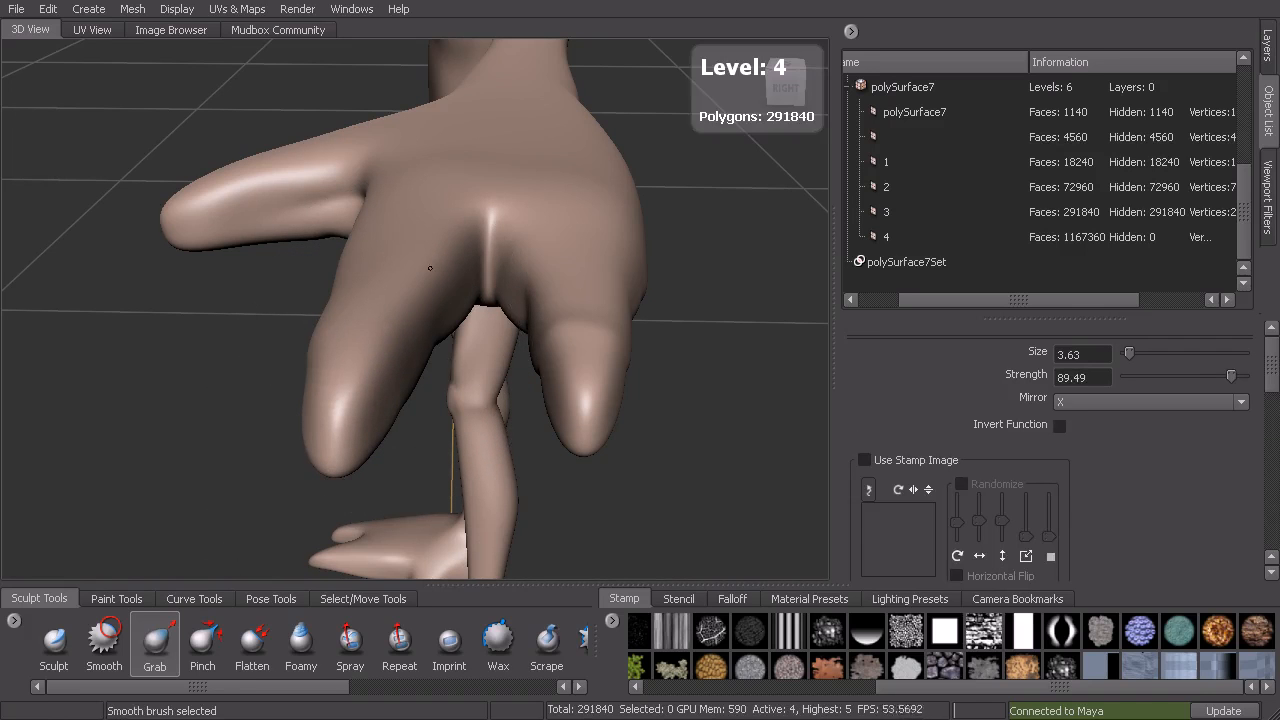
{"action": "mouse_move", "coordinate": [466, 286]}
{"action": "left_mouse_down", "text": "alt"}
{"action": "mouse_move", "coordinate": [543, 271]}
{"action": "mouse_move", "coordinate": [549, 299]}
{"action": "mouse_move", "coordinate": [498, 273]}
{"action": "mouse_move", "coordinate": [571, 277]}
{"action": "mouse_move", "coordinate": [425, 272]}
{"action": "left_mouse_up", "text": "alt"}
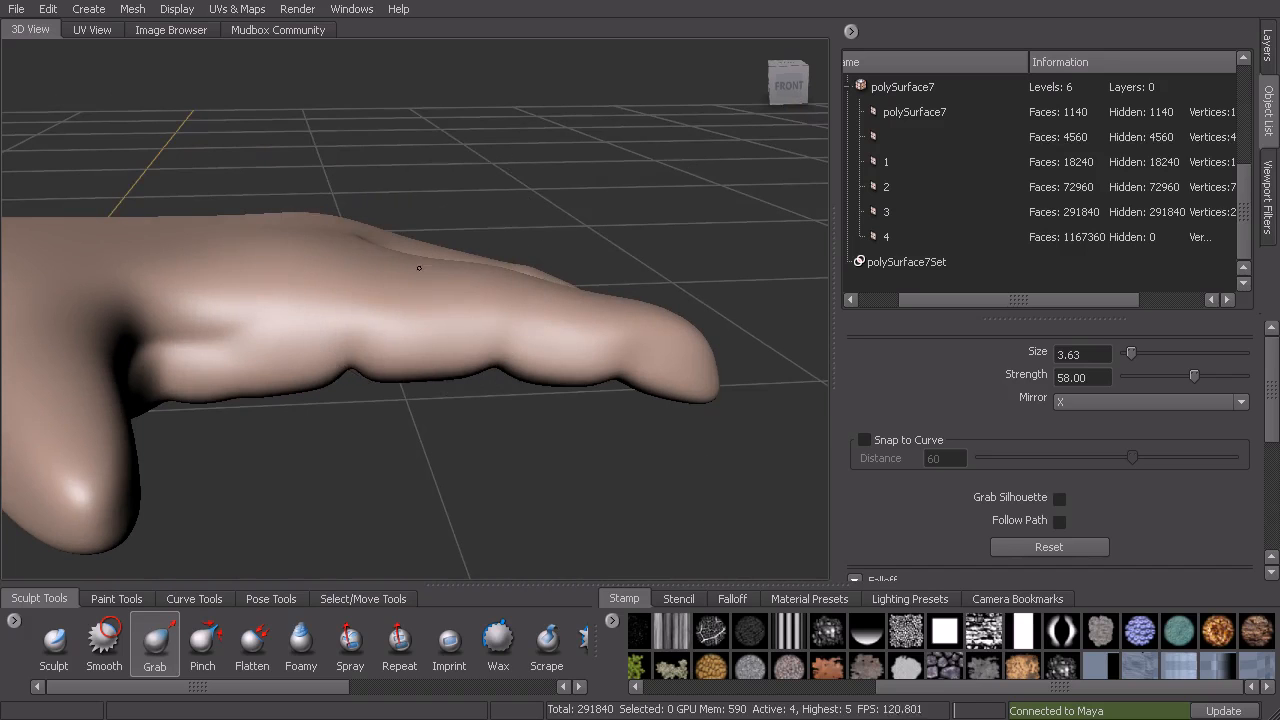
{"action": "left_click_drag", "start_coordinate": [326, 229], "coordinate": [276, 262], "text": "alt"}
{"action": "mouse_move", "coordinate": [346, 220]}
{"action": "left_mouse_down", "text": "alt"}
{"action": "mouse_move", "coordinate": [461, 224]}
{"action": "mouse_move", "coordinate": [491, 170]}
{"action": "mouse_move", "coordinate": [465, 180]}
{"action": "mouse_move", "coordinate": [364, 302]}
{"action": "mouse_move", "coordinate": [226, 344]}
{"action": "left_mouse_up", "text": "alt"}
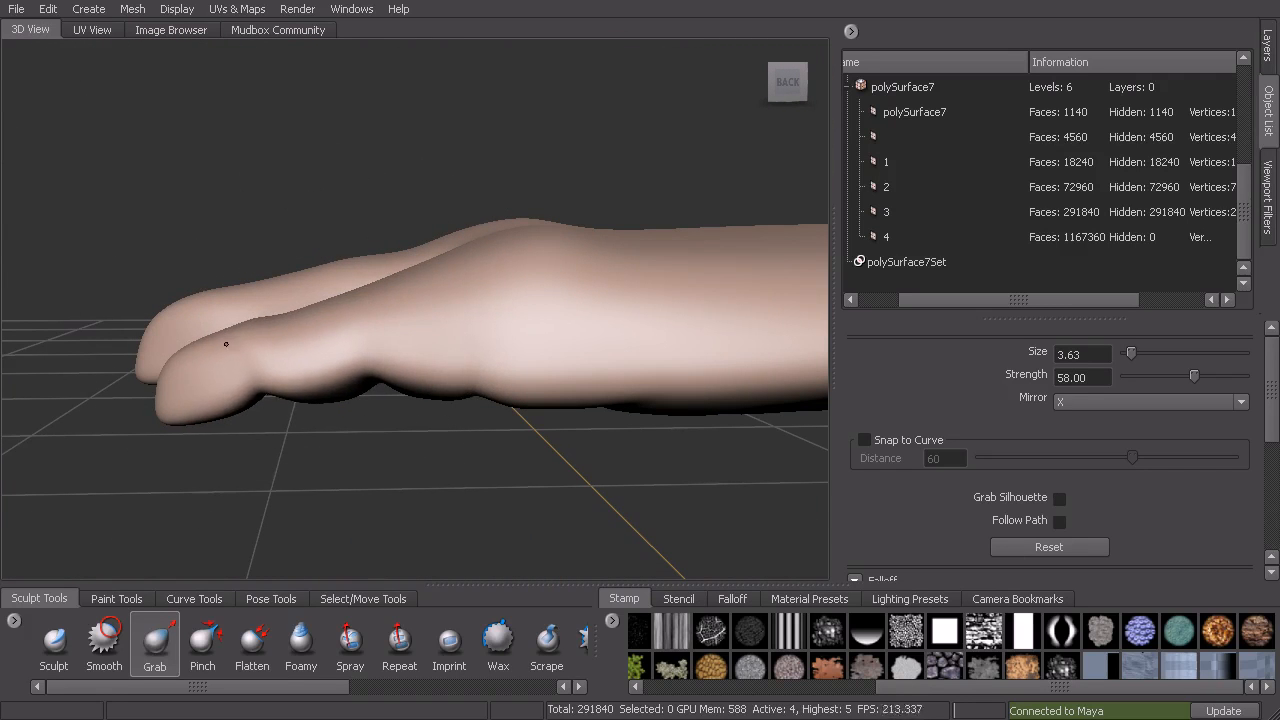
Reshape the outer finger's tip and knuckle profile with the Grab brush.
{"action": "left_click_drag", "start_coordinate": [220, 417], "coordinate": [223, 404]}
{"action": "key", "text": "b"}
{"action": "mouse_move", "coordinate": [269, 359]}
{"action": "left_mouse_down"}
{"action": "mouse_move", "coordinate": [221, 397]}
{"action": "mouse_move", "coordinate": [181, 406]}
{"action": "mouse_move", "coordinate": [220, 388]}
{"action": "mouse_move", "coordinate": [565, 410]}
{"action": "mouse_move", "coordinate": [528, 422]}
{"action": "mouse_move", "coordinate": [466, 374]}
{"action": "mouse_move", "coordinate": [437, 411]}
{"action": "left_mouse_up"}
{"action": "left_click_drag", "start_coordinate": [510, 343], "coordinate": [780, 330], "text": "alt"}
{"action": "mouse_move", "coordinate": [563, 326]}
{"action": "left_mouse_down", "text": "alt"}
{"action": "mouse_move", "coordinate": [530, 420]}
{"action": "mouse_move", "coordinate": [571, 314]}
{"action": "mouse_move", "coordinate": [611, 323]}
{"action": "mouse_move", "coordinate": [622, 103]}
{"action": "left_mouse_up", "text": "alt"}
Build up tendon ridges along the back of the hand with the Wax brush at size 2.59 and smooth them.
{"action": "left_click", "coordinate": [498, 640]}
{"action": "left_click_drag", "start_coordinate": [626, 171], "coordinate": [438, 299], "text": "alt"}
{"action": "mouse_move", "coordinate": [406, 414]}
{"action": "left_mouse_down", "text": "shift"}
{"action": "mouse_move", "coordinate": [430, 395]}
{"action": "mouse_move", "coordinate": [438, 257]}
{"action": "left_mouse_up", "text": "shift"}
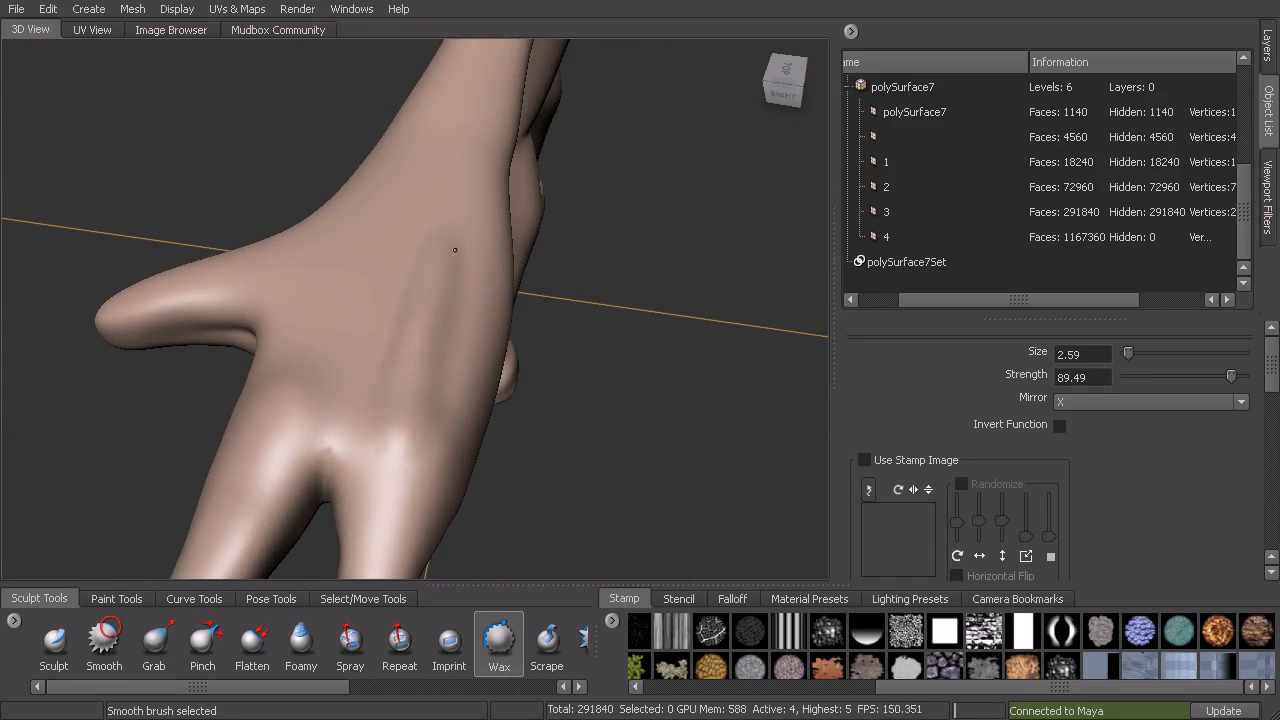
{"action": "left_click_drag", "start_coordinate": [425, 425], "coordinate": [434, 206]}
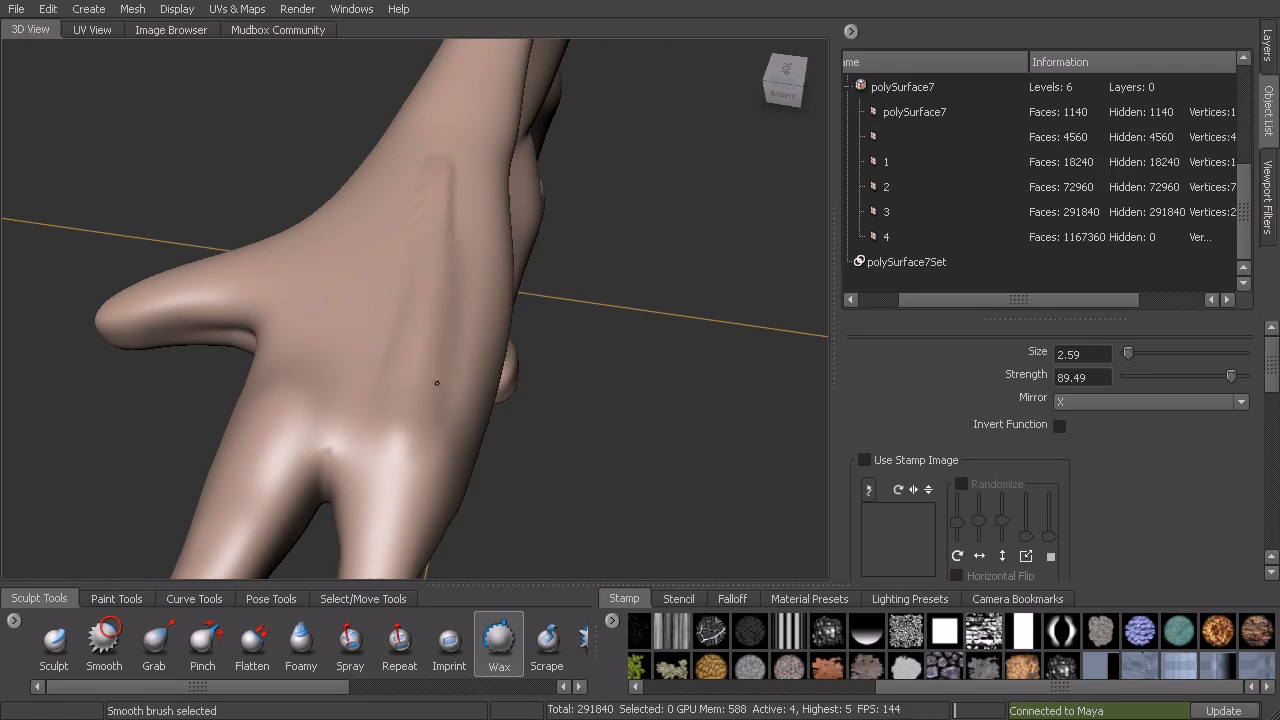
{"action": "mouse_move", "coordinate": [292, 350]}
{"action": "left_mouse_down"}
{"action": "mouse_move", "coordinate": [337, 300]}
{"action": "mouse_move", "coordinate": [394, 190]}
{"action": "left_mouse_up"}
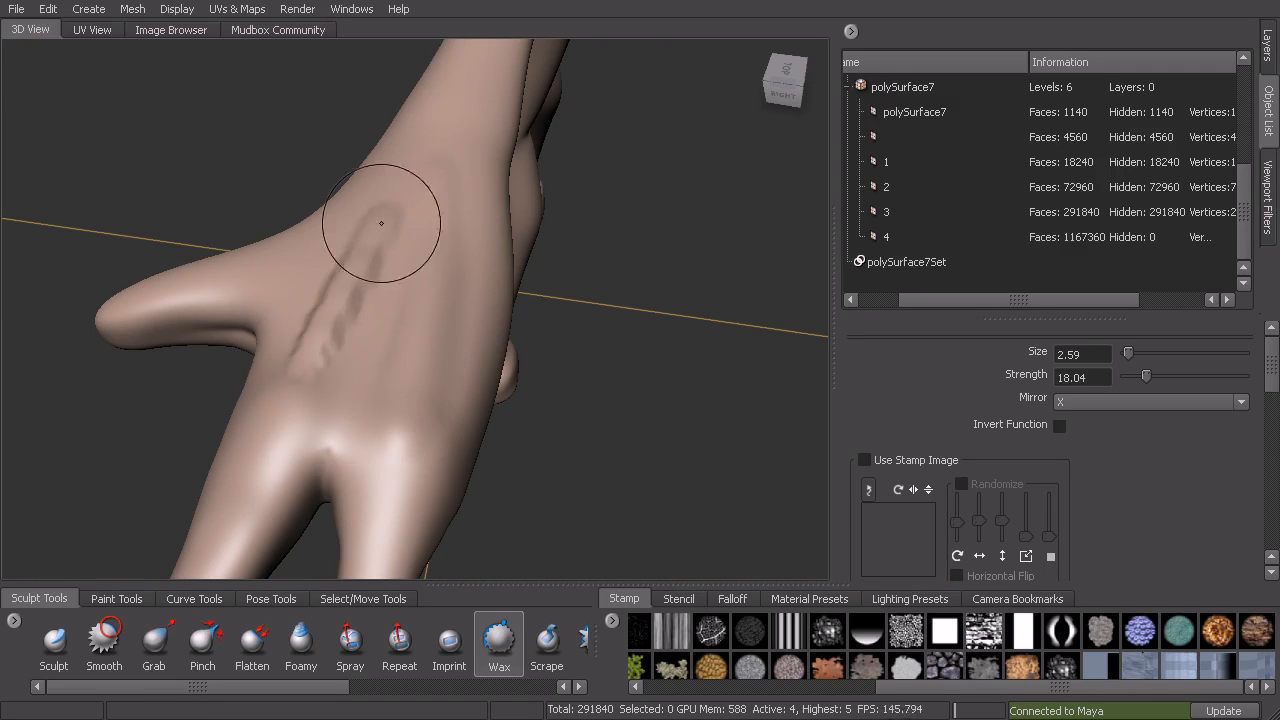
{"action": "left_click_drag", "start_coordinate": [330, 294], "coordinate": [299, 346], "text": "shift"}
{"action": "left_click_drag", "start_coordinate": [389, 257], "coordinate": [450, 280], "text": "alt"}
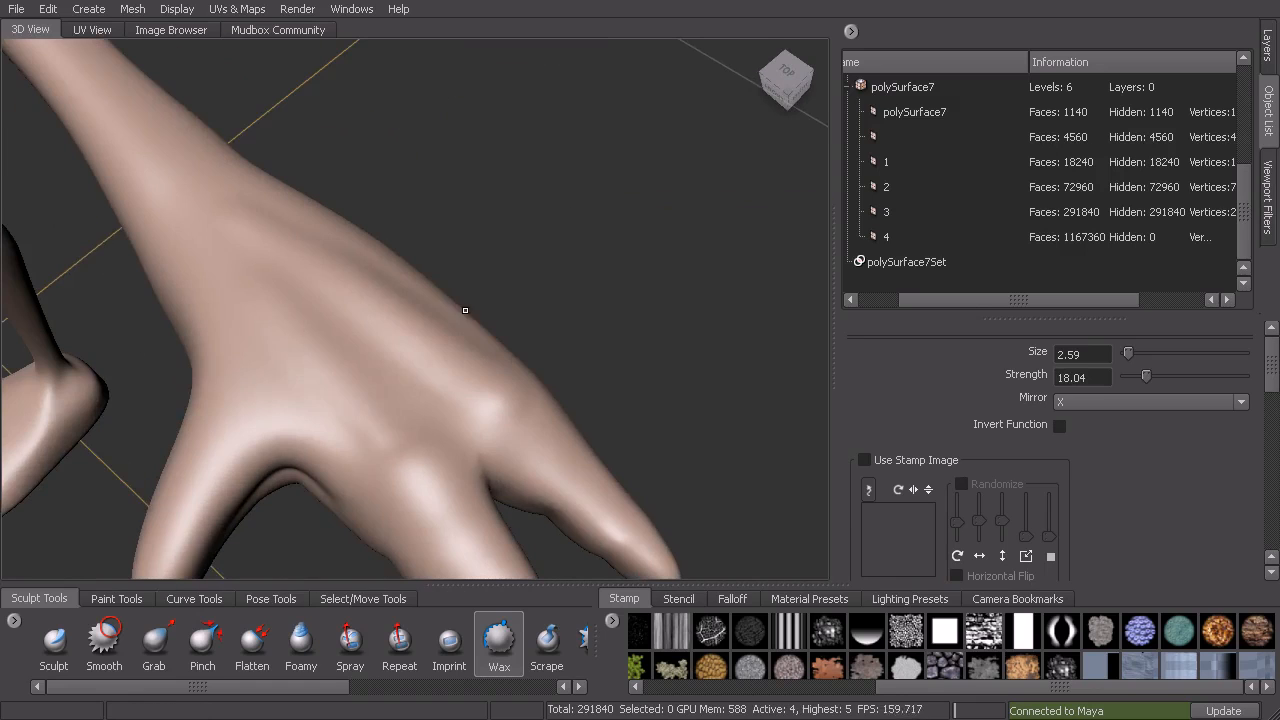
Enlarge the Grab brush to size 4.74 and pull out the joint at the outer base of the thumb.
{"action": "left_click", "coordinate": [155, 640]}
{"action": "mouse_move", "coordinate": [420, 400]}
{"action": "left_mouse_down", "text": "alt"}
{"action": "mouse_move", "coordinate": [449, 343]}
{"action": "mouse_move", "coordinate": [429, 234]}
{"action": "left_mouse_up", "text": "alt"}
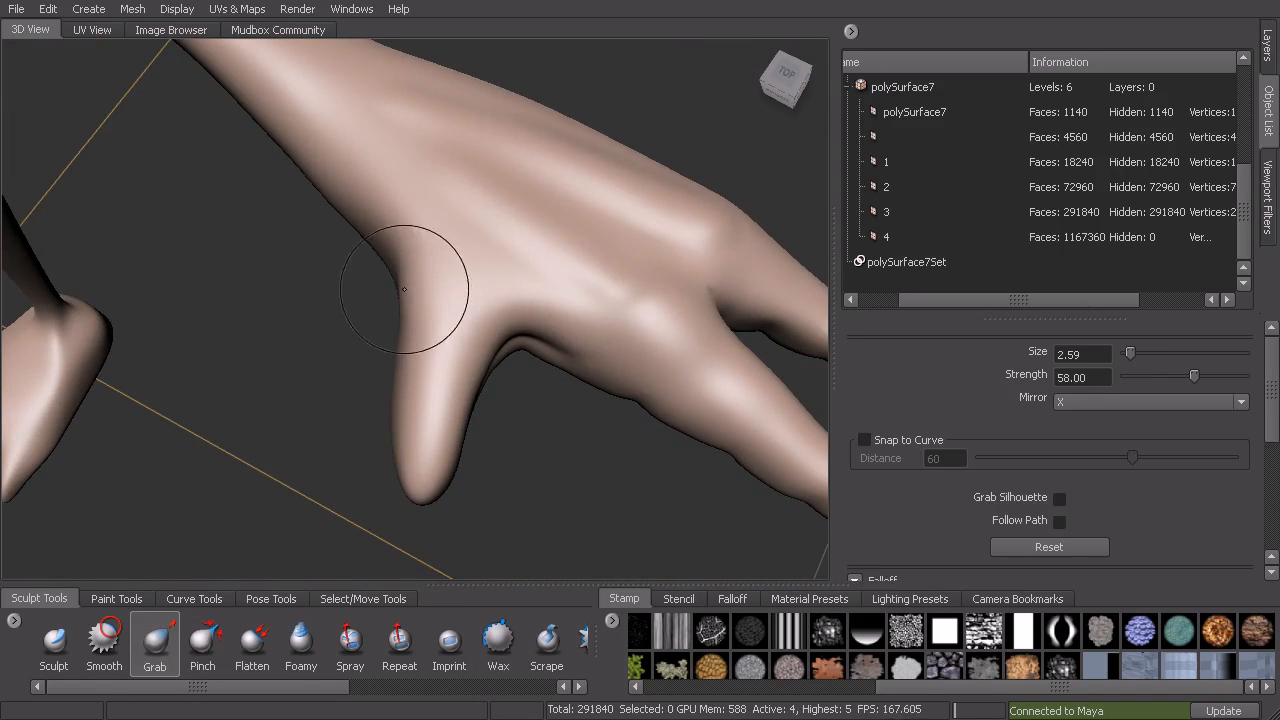
{"action": "key", "text": "b"}
{"action": "mouse_move", "coordinate": [408, 296]}
{"action": "left_mouse_down"}
{"action": "mouse_move", "coordinate": [434, 296]}
{"action": "mouse_move", "coordinate": [381, 288]}
{"action": "mouse_move", "coordinate": [397, 306]}
{"action": "mouse_move", "coordinate": [391, 344]}
{"action": "left_mouse_up"}
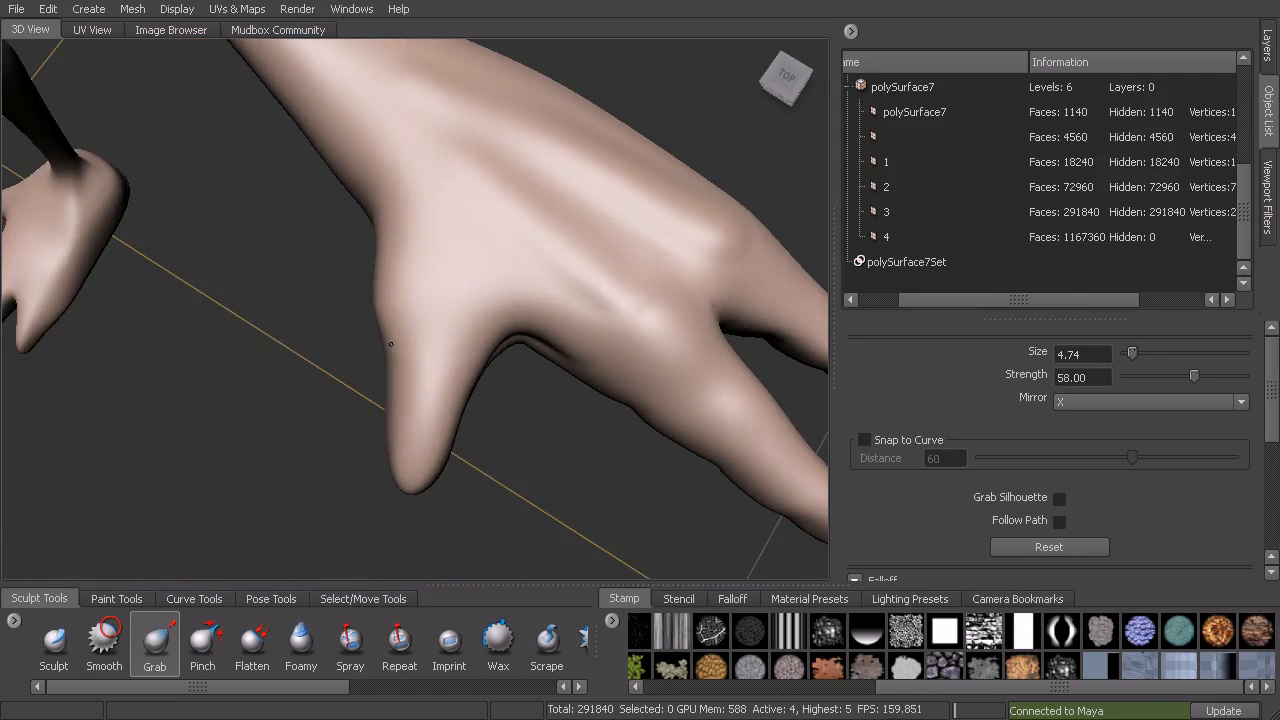
{"action": "mouse_move", "coordinate": [380, 266]}
{"action": "left_mouse_down", "text": "alt"}
{"action": "mouse_move", "coordinate": [466, 303]}
{"action": "mouse_move", "coordinate": [471, 274]}
{"action": "left_mouse_up", "text": "alt"}
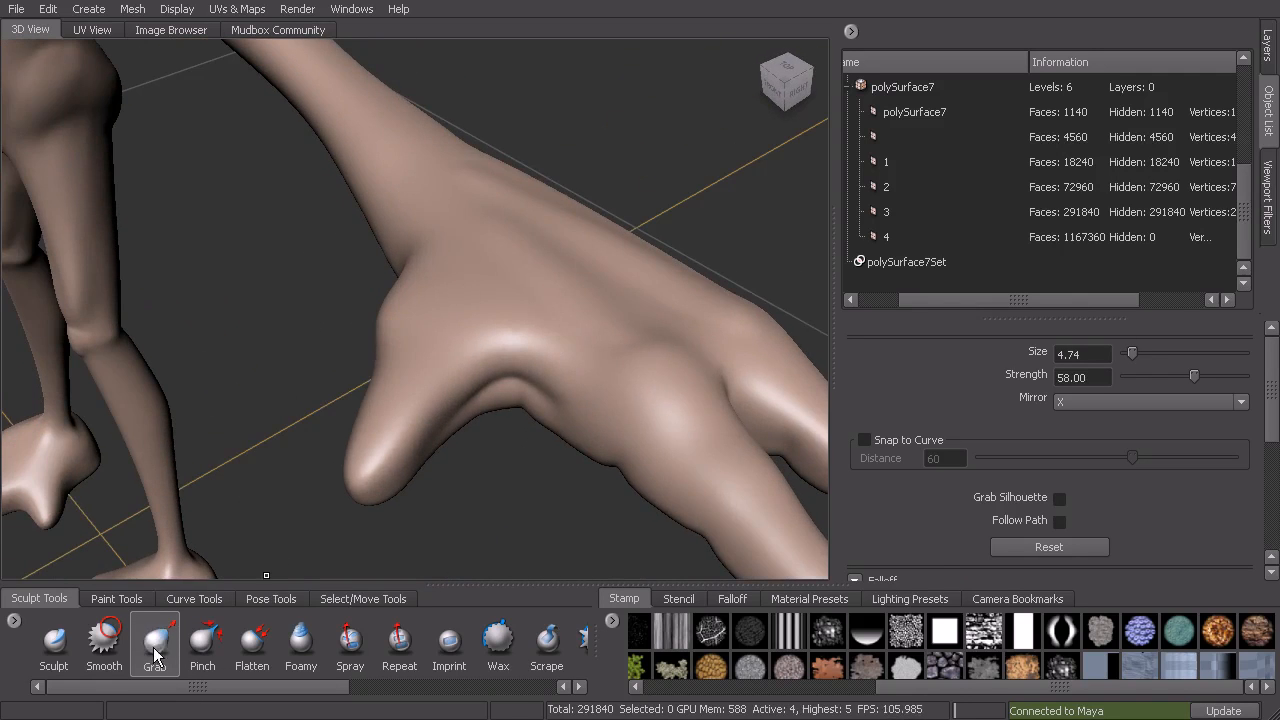
Carve skin folds in the web beside the thumb with the stamped Sculpt brush at size 1.75 and strength 34.20.
{"action": "left_click", "coordinate": [55, 640]}
{"action": "mouse_move", "coordinate": [445, 376]}
{"action": "left_mouse_down", "text": "alt"}
{"action": "mouse_move", "coordinate": [509, 340]}
{"action": "mouse_move", "coordinate": [429, 340]}
{"action": "mouse_move", "coordinate": [311, 414]}
{"action": "mouse_move", "coordinate": [395, 355]}
{"action": "left_mouse_up", "text": "alt"}
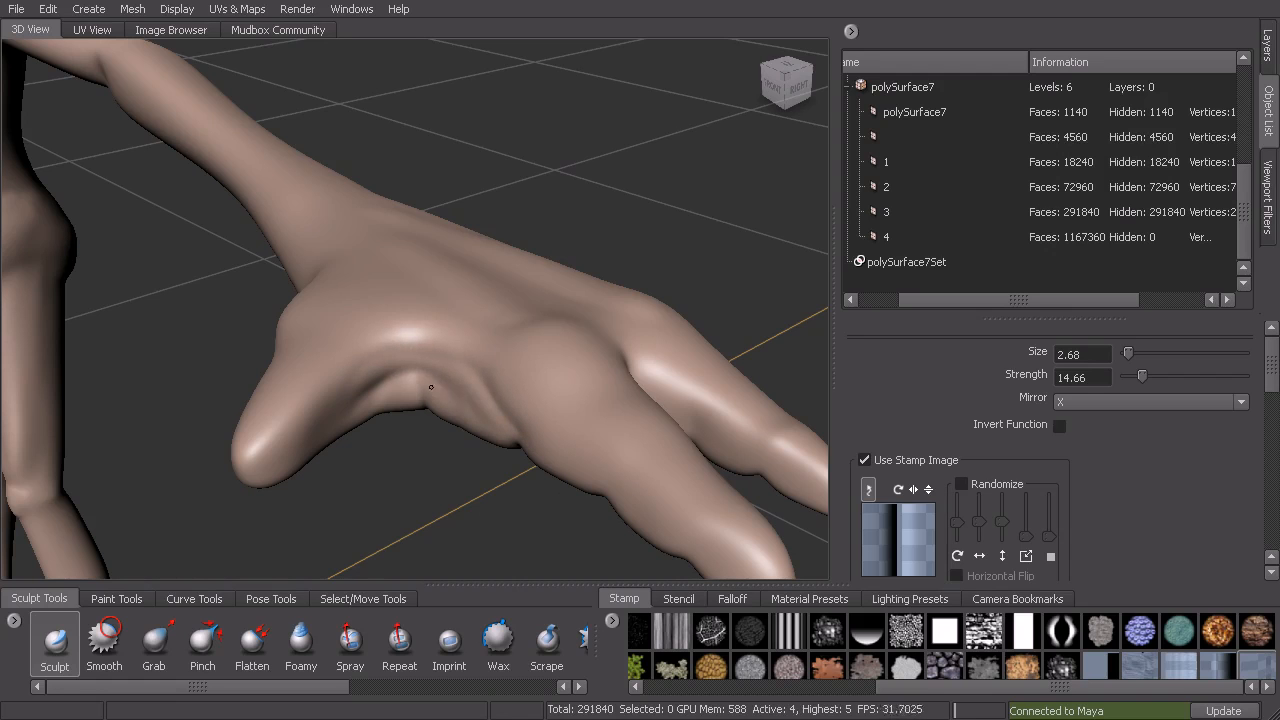
{"action": "key", "text": "b"}
{"action": "mouse_move", "coordinate": [408, 356]}
{"action": "left_mouse_down"}
{"action": "mouse_move", "coordinate": [385, 358]}
{"action": "mouse_move", "coordinate": [404, 376]}
{"action": "mouse_move", "coordinate": [475, 80]}
{"action": "left_mouse_up"}
{"action": "key", "text": "m"}
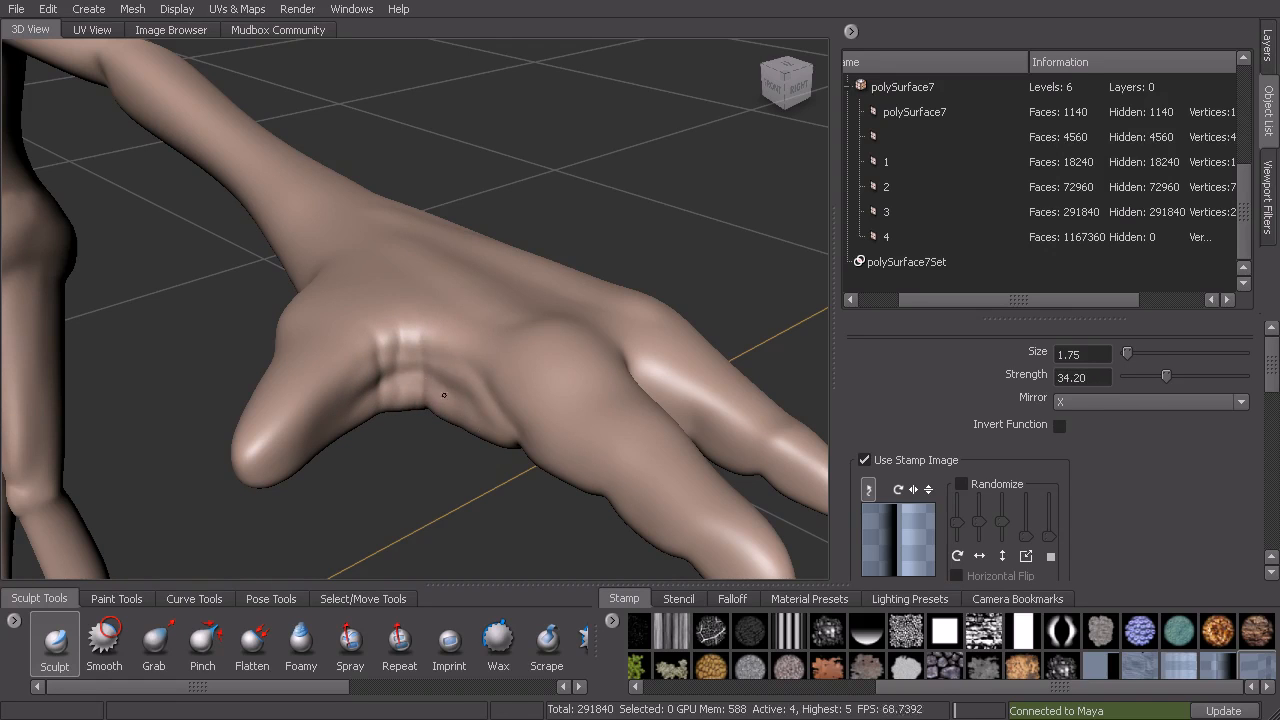
{"action": "left_click_drag", "start_coordinate": [456, 349], "coordinate": [328, 453], "text": "alt"}
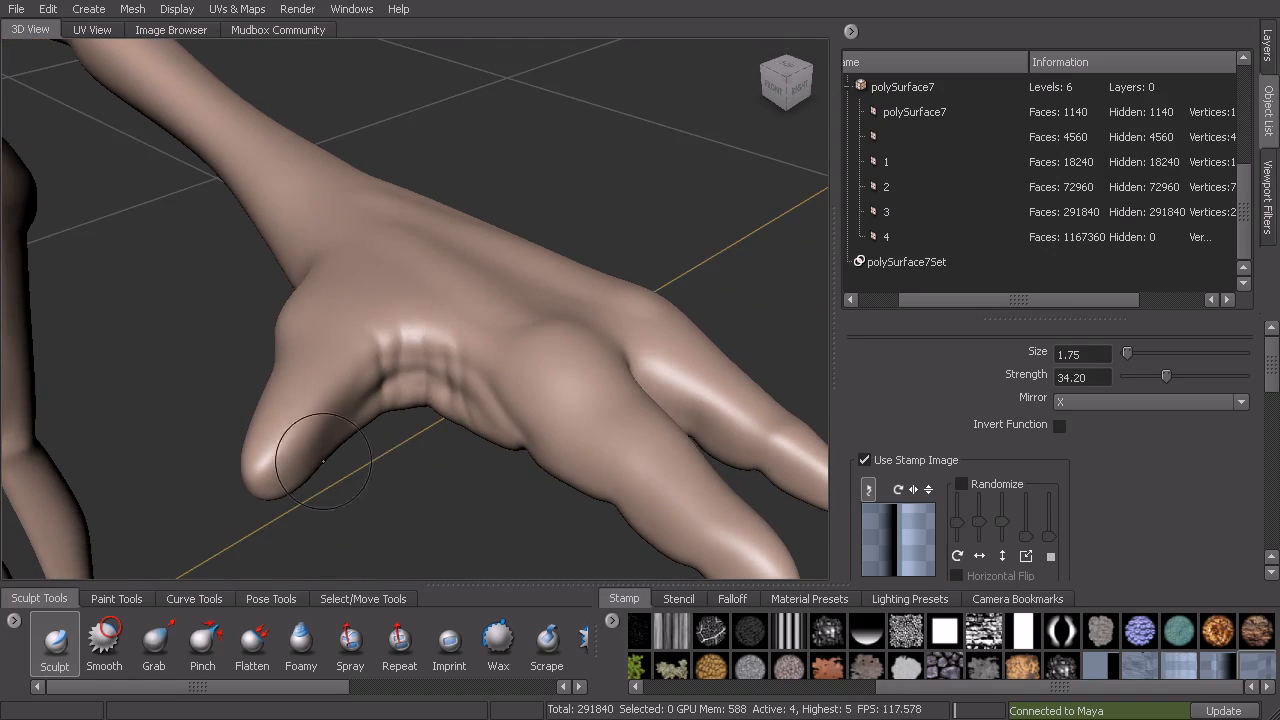
{"action": "left_click_drag", "start_coordinate": [372, 363], "coordinate": [514, 457], "text": "alt"}
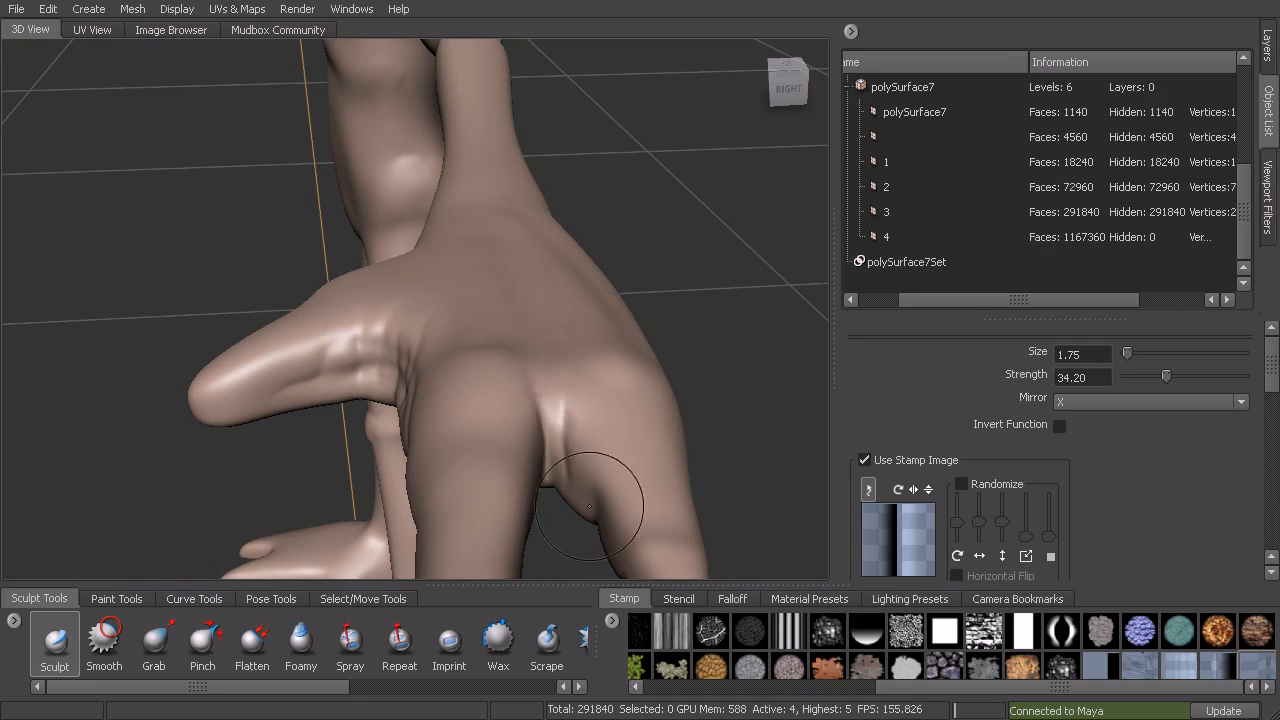
Carve skin creases at the finger bases and across the thumb with the stamped Sculpt brush at size 1.75.
{"action": "left_click_drag", "start_coordinate": [566, 441], "coordinate": [497, 283], "text": "alt"}
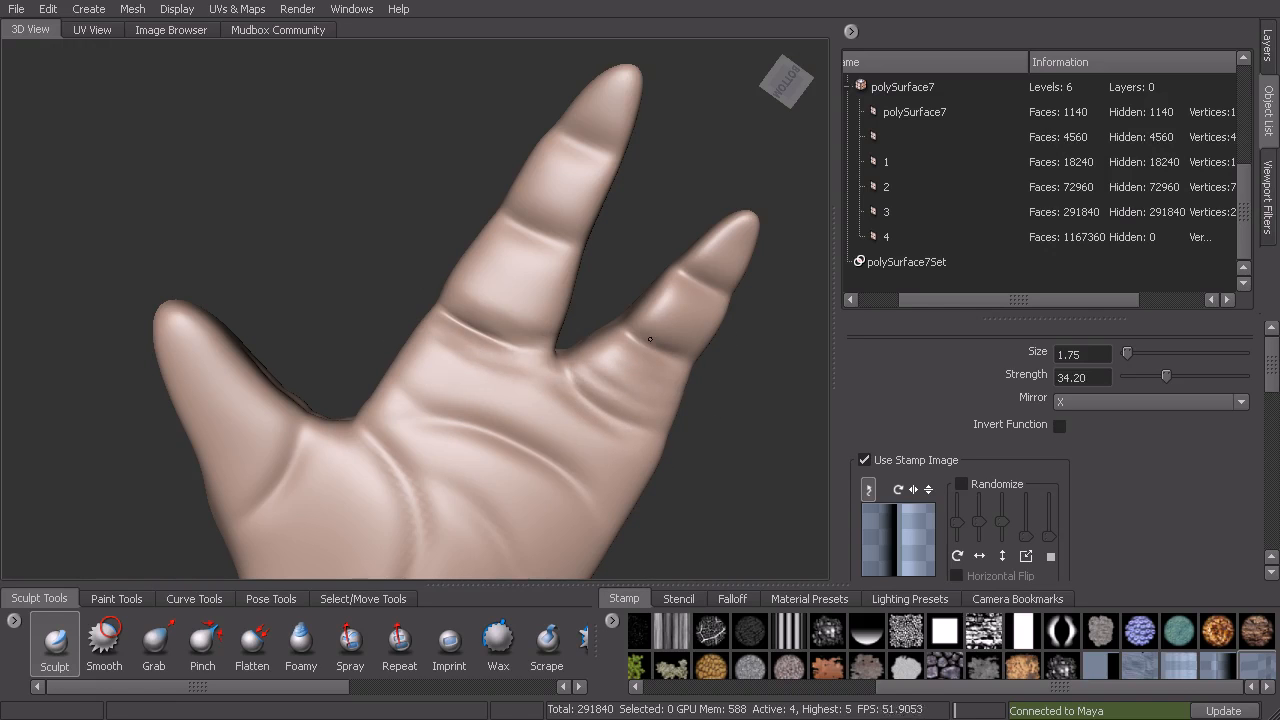
{"action": "left_click_drag", "start_coordinate": [491, 336], "coordinate": [362, 272], "text": "alt"}
{"action": "left_click_drag", "start_coordinate": [327, 316], "coordinate": [485, 275], "text": "alt"}
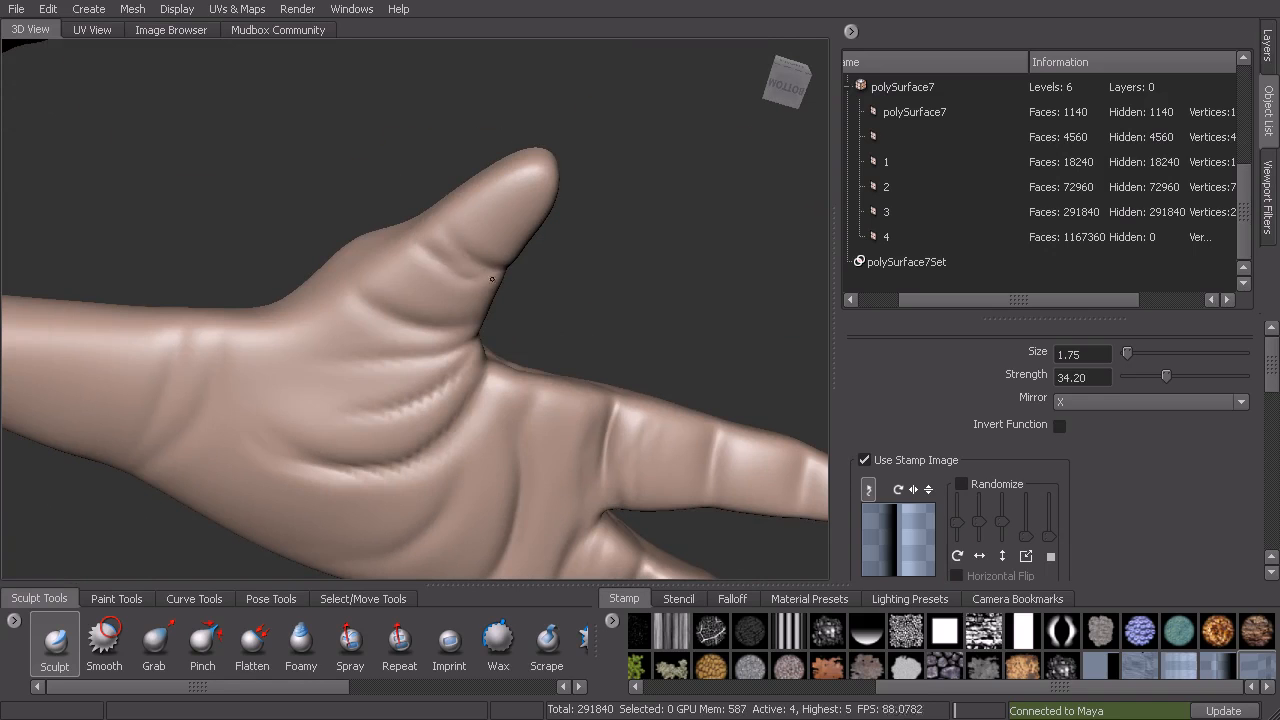
Reshape the back of the hand and the knuckles with the Grab brush at size 2.76 and smooth the surface.
{"action": "mouse_move", "coordinate": [440, 228]}
{"action": "left_mouse_down", "text": "alt"}
{"action": "mouse_move", "coordinate": [517, 277]}
{"action": "mouse_move", "coordinate": [503, 318]}
{"action": "mouse_move", "coordinate": [591, 354]}
{"action": "mouse_move", "coordinate": [551, 403]}
{"action": "mouse_move", "coordinate": [494, 357]}
{"action": "mouse_move", "coordinate": [529, 369]}
{"action": "mouse_move", "coordinate": [569, 354]}
{"action": "mouse_move", "coordinate": [566, 342]}
{"action": "mouse_move", "coordinate": [486, 394]}
{"action": "mouse_move", "coordinate": [500, 440]}
{"action": "left_mouse_up", "text": "alt"}
{"action": "left_click", "coordinate": [154, 640]}
{"action": "key", "text": "b"}
{"action": "left_click_drag", "start_coordinate": [555, 487], "coordinate": [419, 395], "text": "alt"}
{"action": "right_click_drag", "start_coordinate": [438, 394], "coordinate": [500, 343], "text": "alt"}
{"action": "left_click_drag", "start_coordinate": [500, 343], "coordinate": [434, 167], "text": "alt"}
{"action": "key", "text": "shift"}
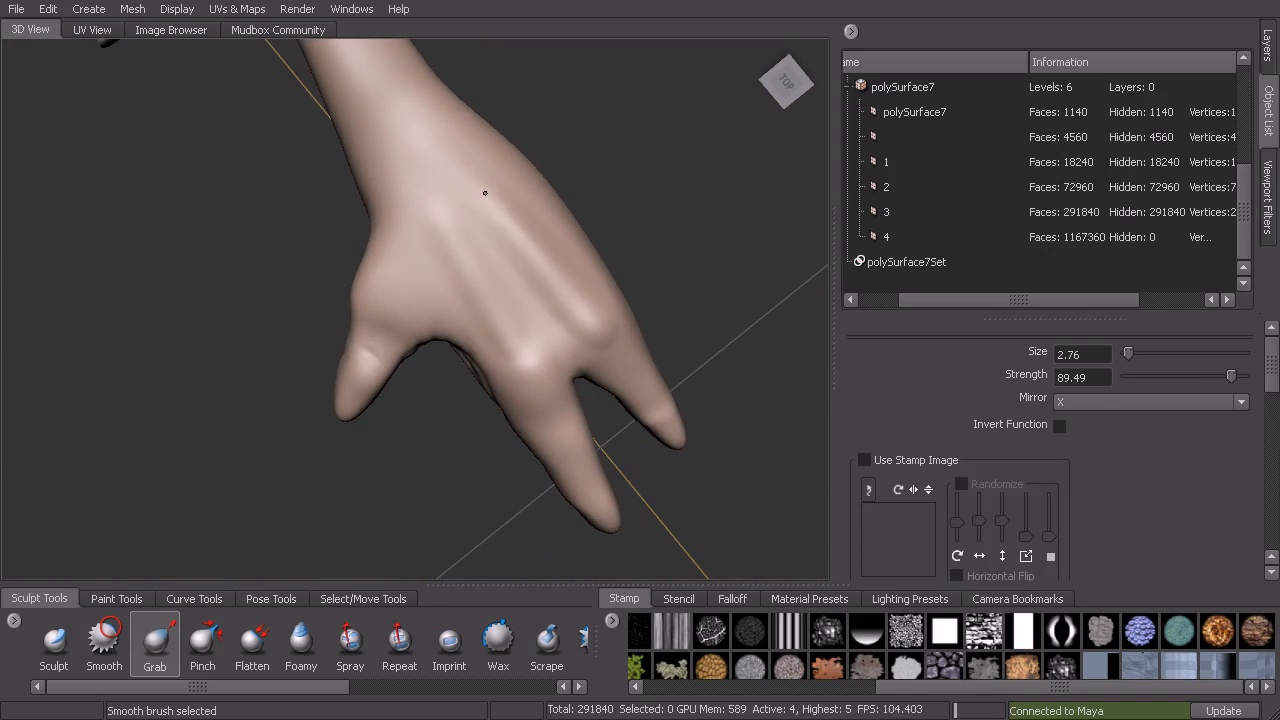
{"action": "left_click_drag", "start_coordinate": [514, 323], "coordinate": [547, 230], "text": "alt"}
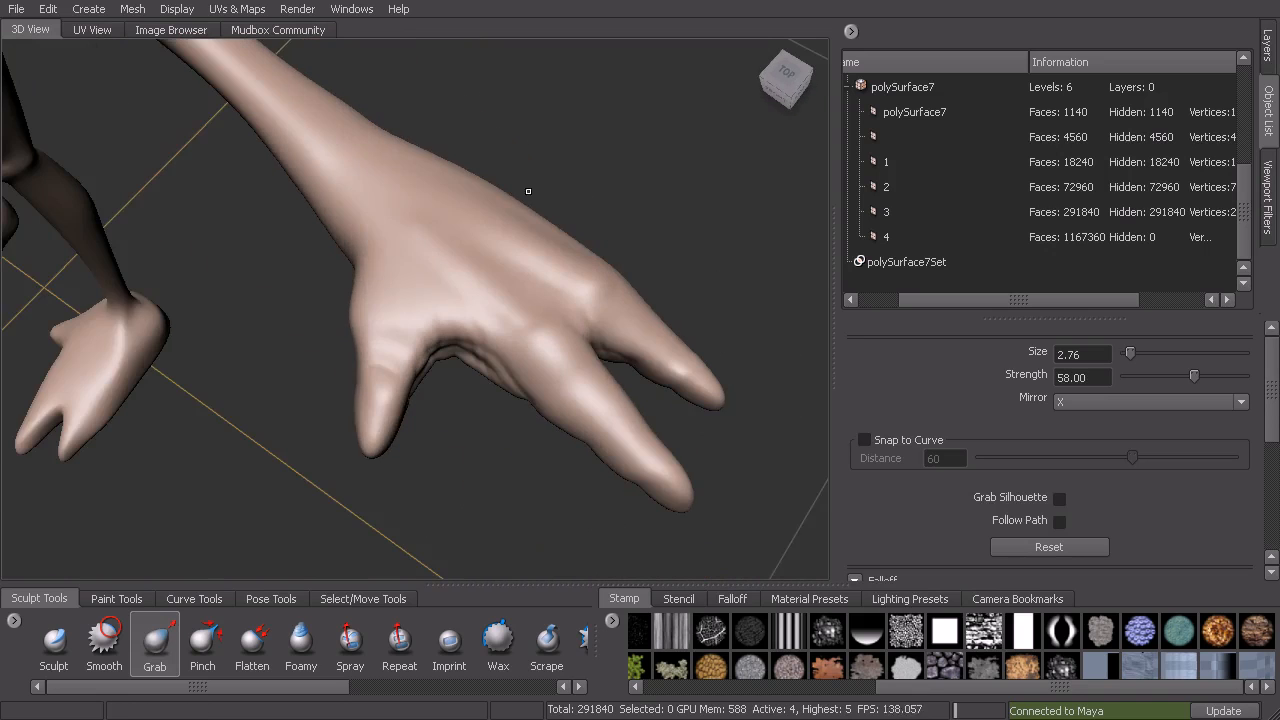
{"action": "mouse_move", "coordinate": [471, 298]}
{"action": "left_mouse_down", "text": "alt"}
{"action": "mouse_move", "coordinate": [586, 306]}
{"action": "mouse_move", "coordinate": [474, 254]}
{"action": "left_mouse_up", "text": "alt"}
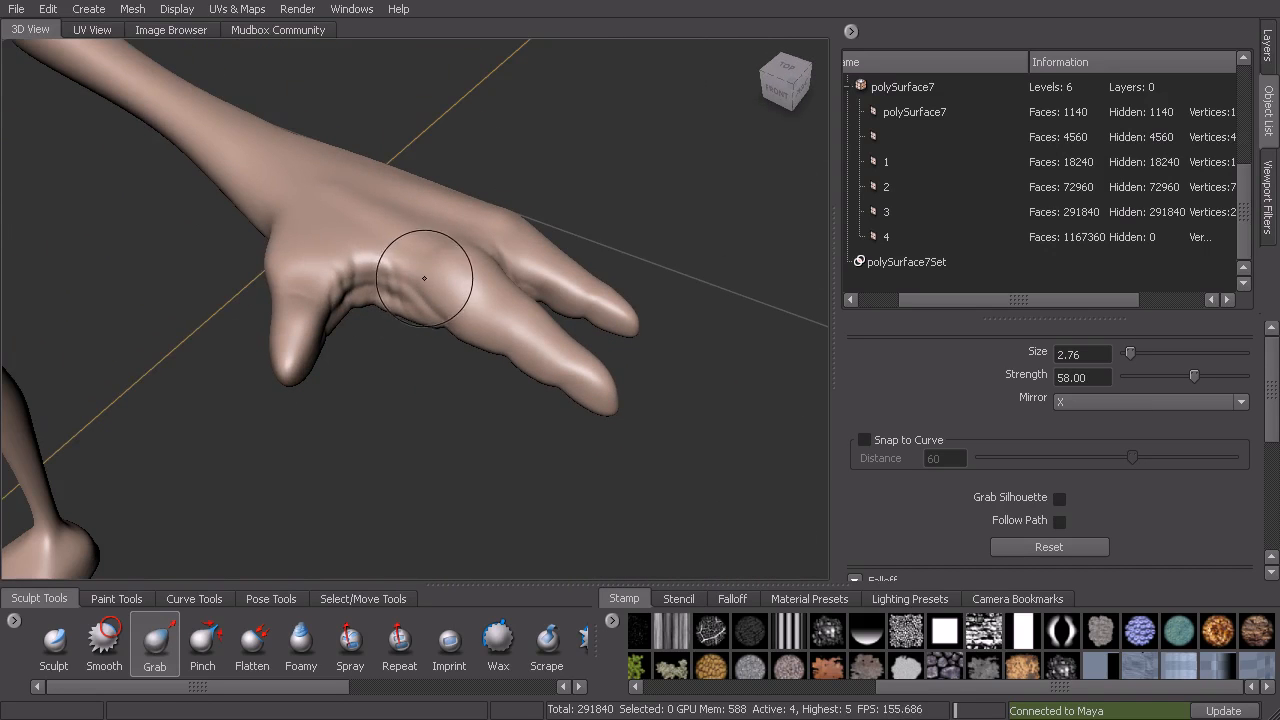
{"action": "left_click_drag", "start_coordinate": [357, 292], "coordinate": [514, 198], "text": "alt"}
{"action": "left_click_drag", "start_coordinate": [421, 281], "coordinate": [423, 309], "text": "alt"}
{"action": "left_click_drag", "start_coordinate": [414, 354], "coordinate": [230, 474], "text": "alt"}
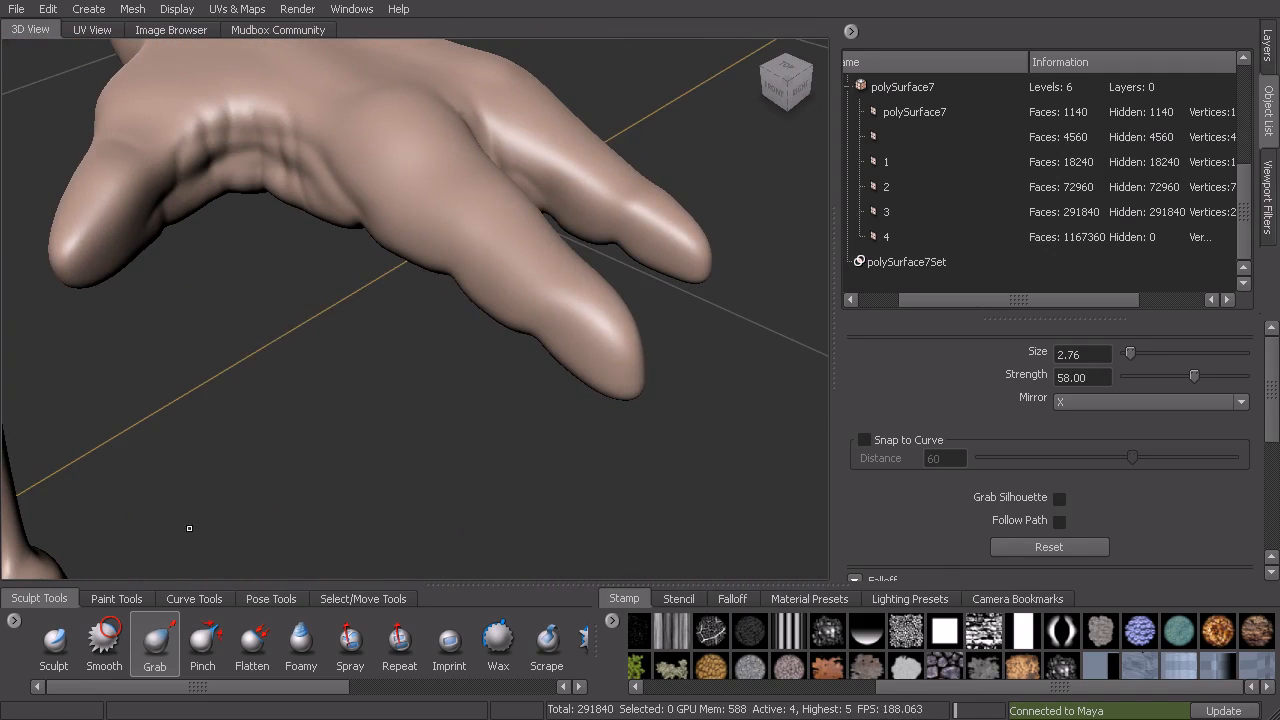
Carve grooves around the two fingertips at the claw bases with the stamped Sculpt brush at size 1.24.
{"action": "left_click", "coordinate": [54, 640]}
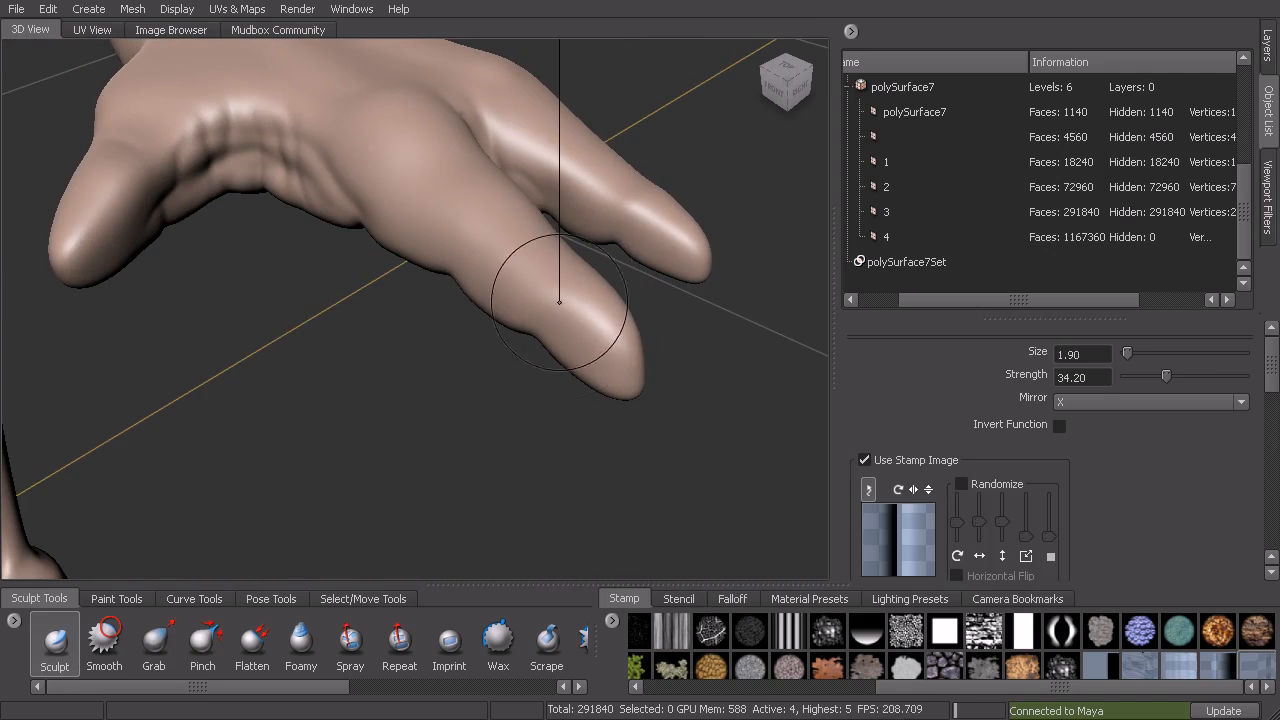
{"action": "left_click_drag", "start_coordinate": [540, 325], "coordinate": [427, 305], "text": "alt"}
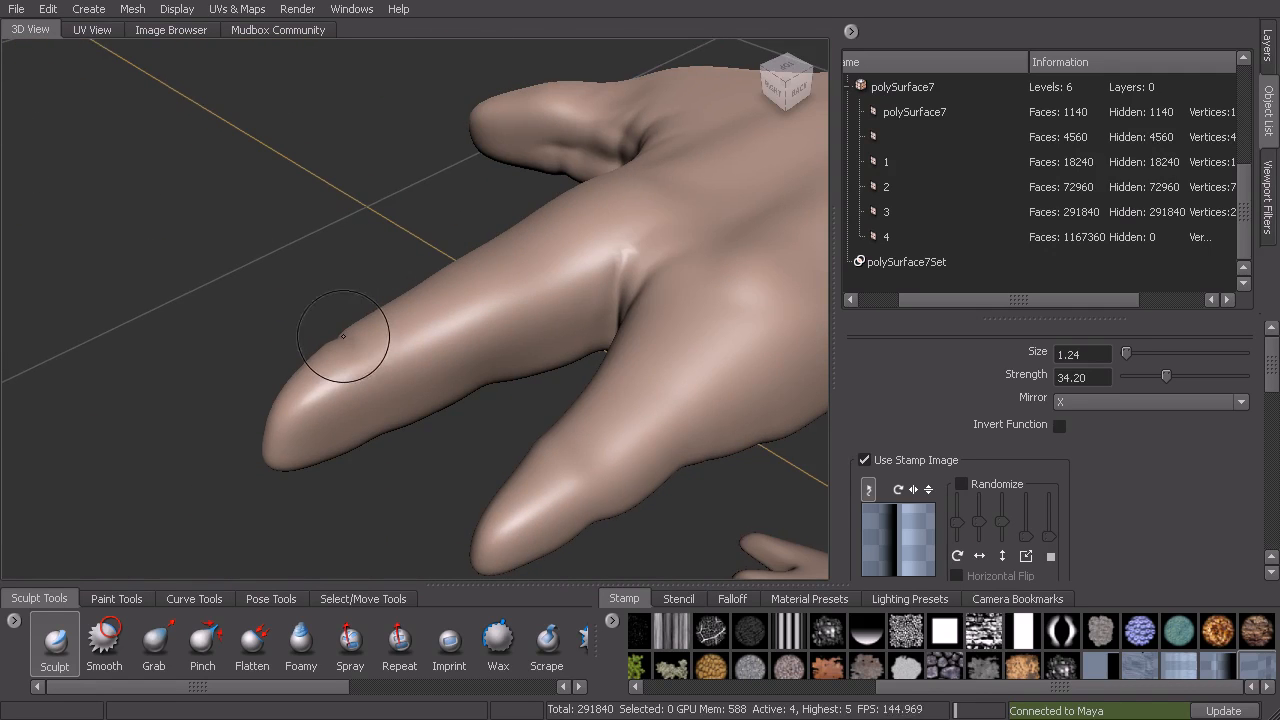
{"action": "mouse_move", "coordinate": [387, 429]}
{"action": "left_mouse_down", "text": "alt"}
{"action": "mouse_move", "coordinate": [353, 311]}
{"action": "mouse_move", "coordinate": [358, 226]}
{"action": "mouse_move", "coordinate": [428, 359]}
{"action": "mouse_move", "coordinate": [580, 330]}
{"action": "mouse_move", "coordinate": [745, 323]}
{"action": "left_mouse_up", "text": "alt"}
{"action": "left_click_drag", "start_coordinate": [697, 268], "coordinate": [720, 258], "text": "alt"}
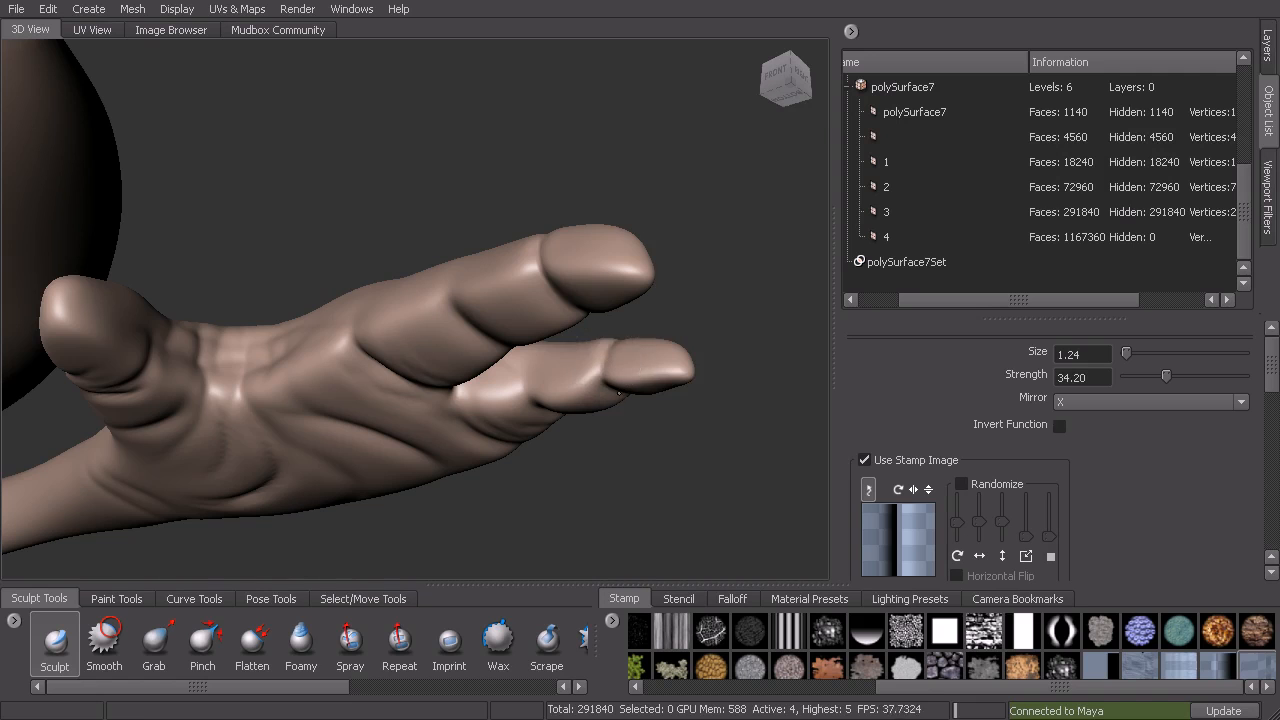
Go up to subdivision level 5 and pull the middle fingertip down into a curved claw with the Grab brush at size 1.99.
{"action": "key", "text": "Page_Up"}
{"action": "left_click_drag", "start_coordinate": [525, 282], "coordinate": [480, 360], "text": "alt"}
{"action": "left_click", "coordinate": [152, 645]}
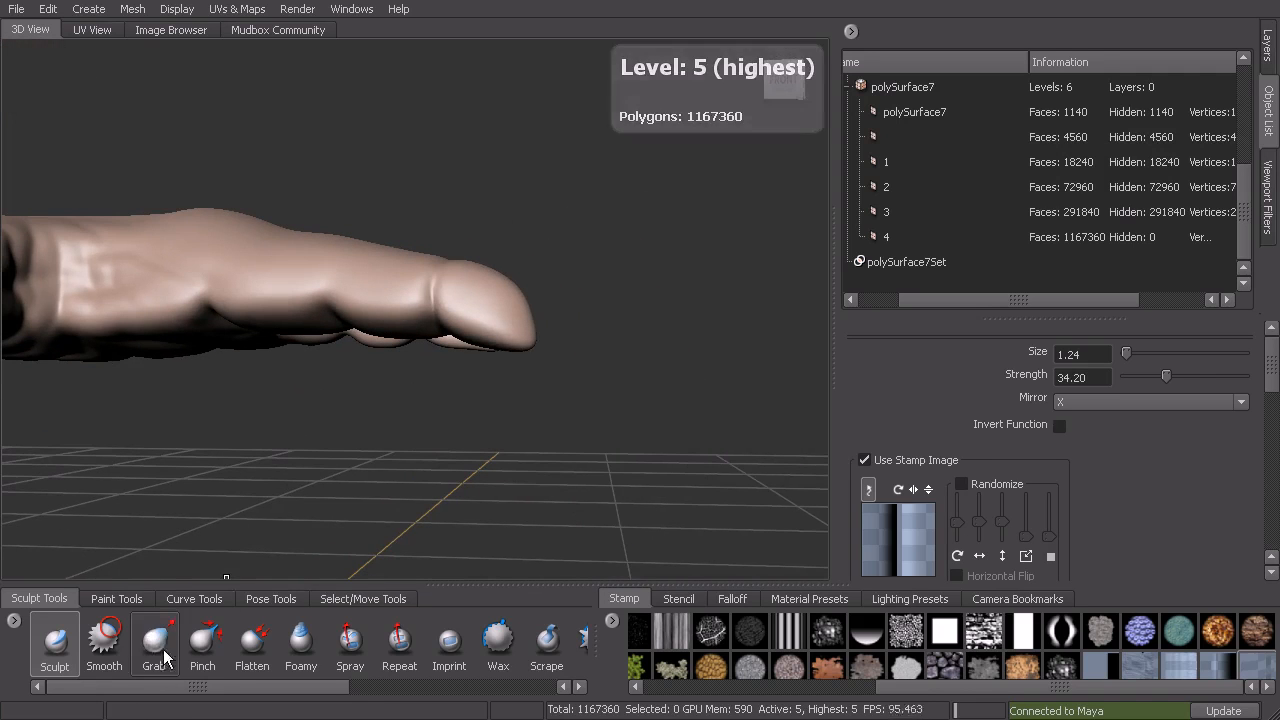
{"action": "mouse_move", "coordinate": [528, 342]}
{"action": "left_mouse_down"}
{"action": "mouse_move", "coordinate": [542, 342]}
{"action": "mouse_move", "coordinate": [577, 409]}
{"action": "left_mouse_up"}
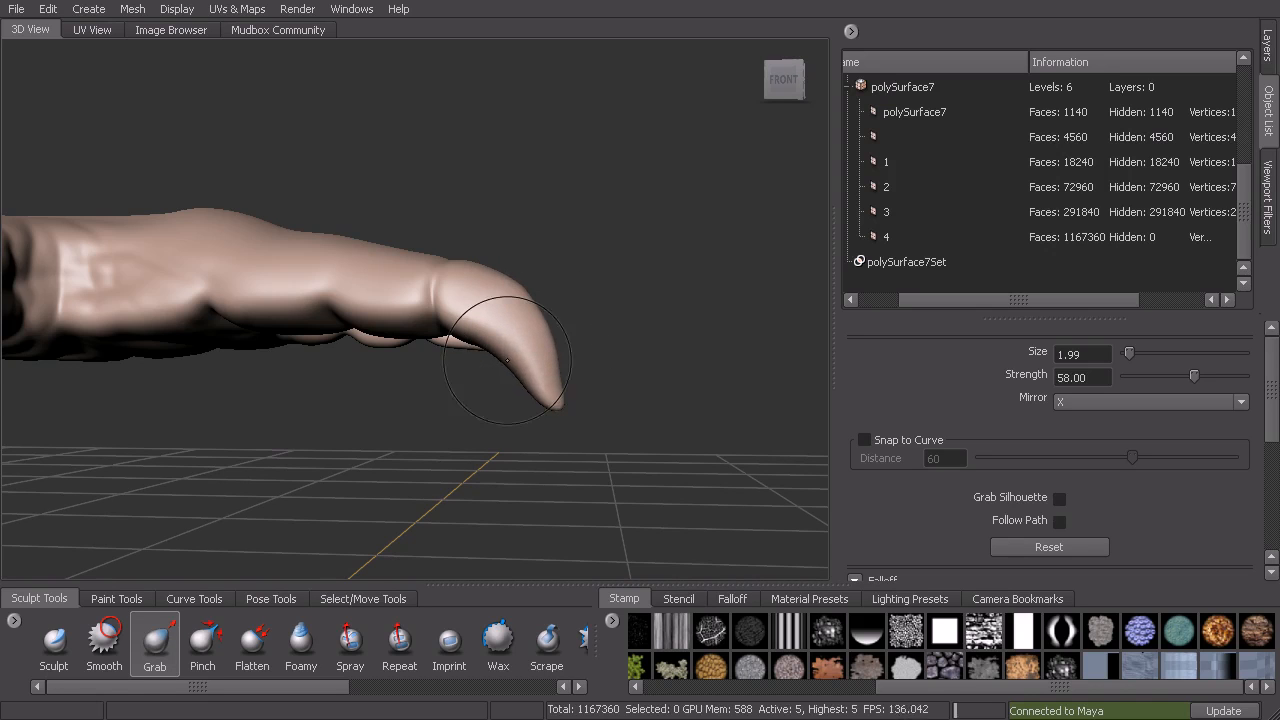
{"action": "left_click_drag", "start_coordinate": [545, 397], "coordinate": [561, 398]}
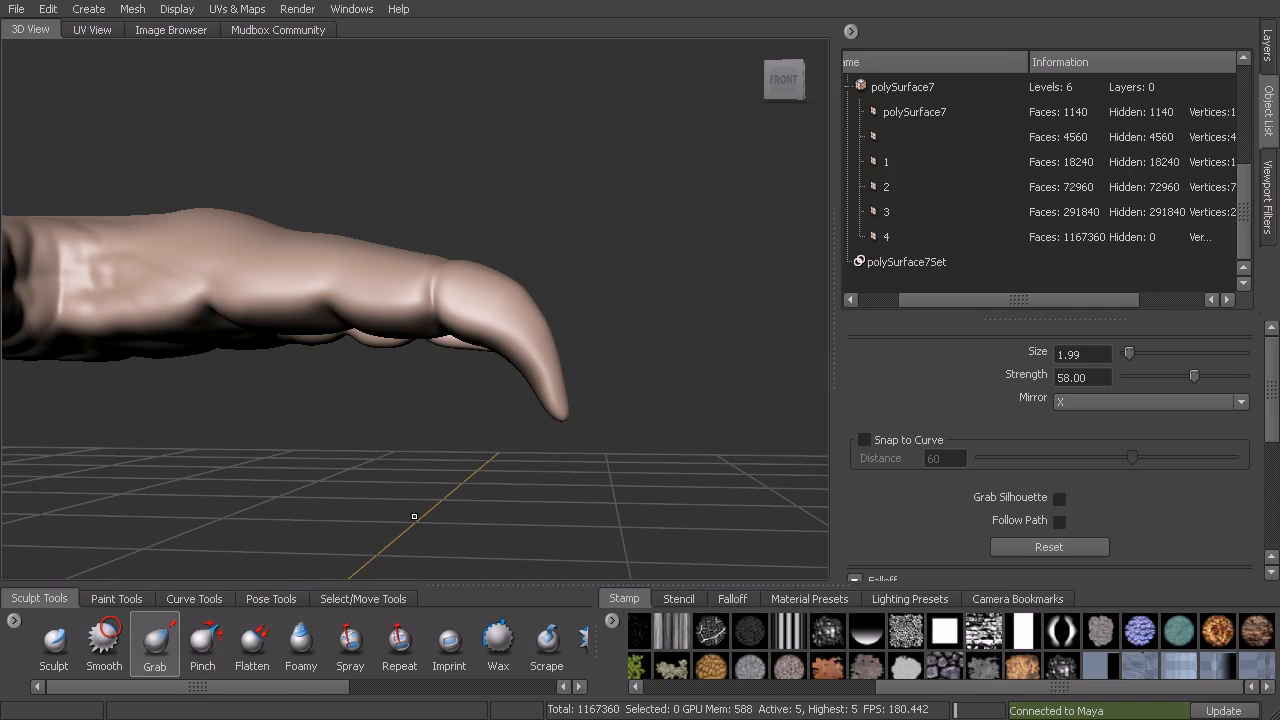
{"action": "key", "text": "shift"}
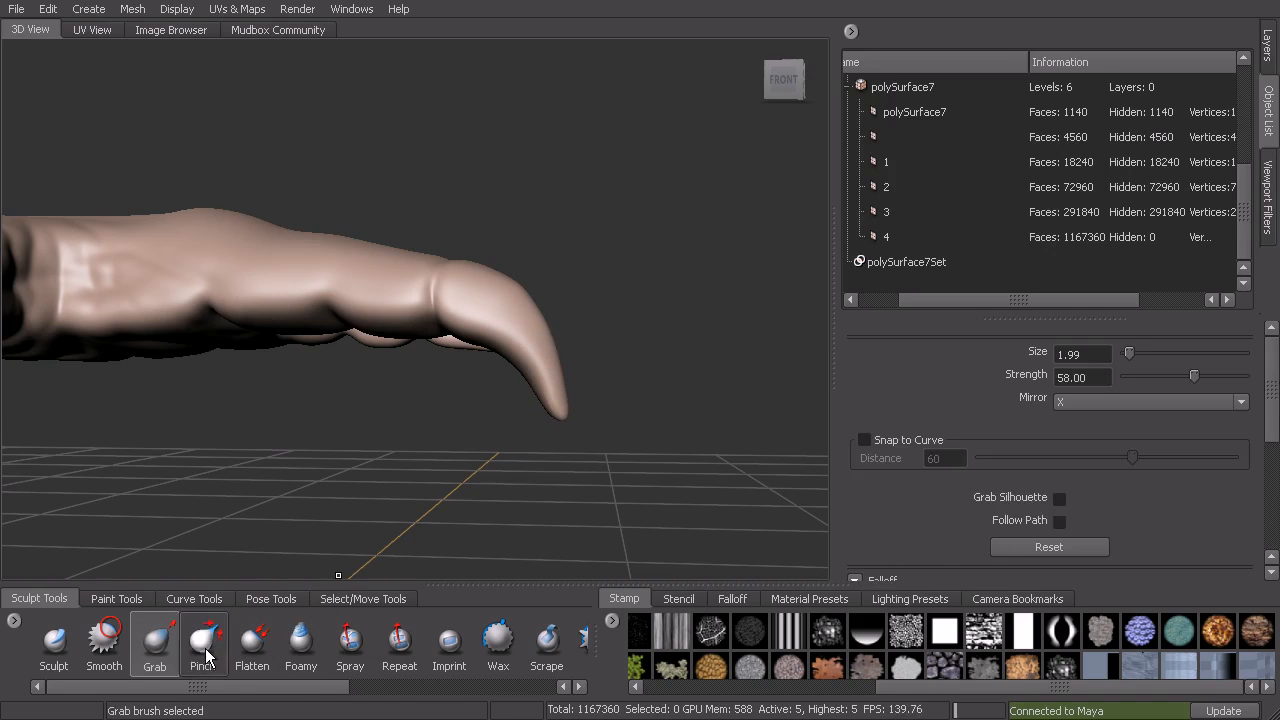
Sharpen the middle finger's claw with the Pinch brush at strength 100 and refine its sides with the Grab brush at size 2.47.
{"action": "left_click", "coordinate": [204, 640]}
{"action": "left_click_drag", "start_coordinate": [560, 408], "coordinate": [299, 575], "text": "alt"}
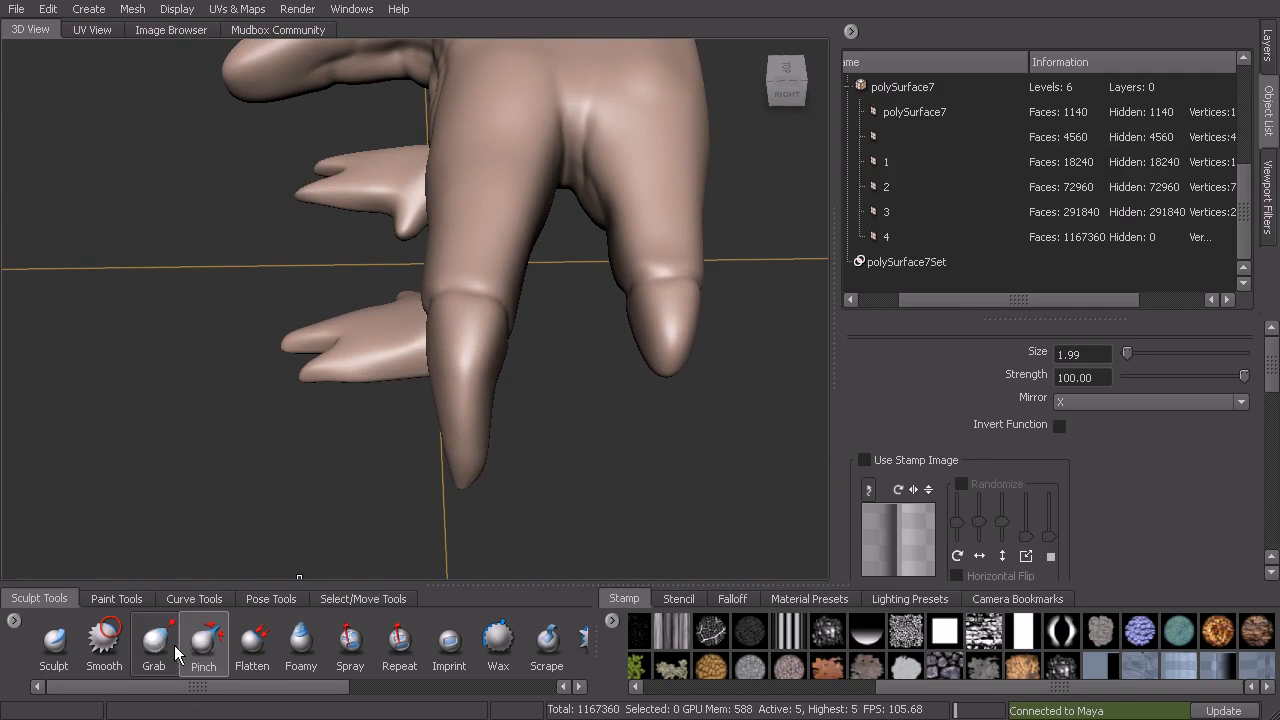
{"action": "left_click", "coordinate": [154, 640]}
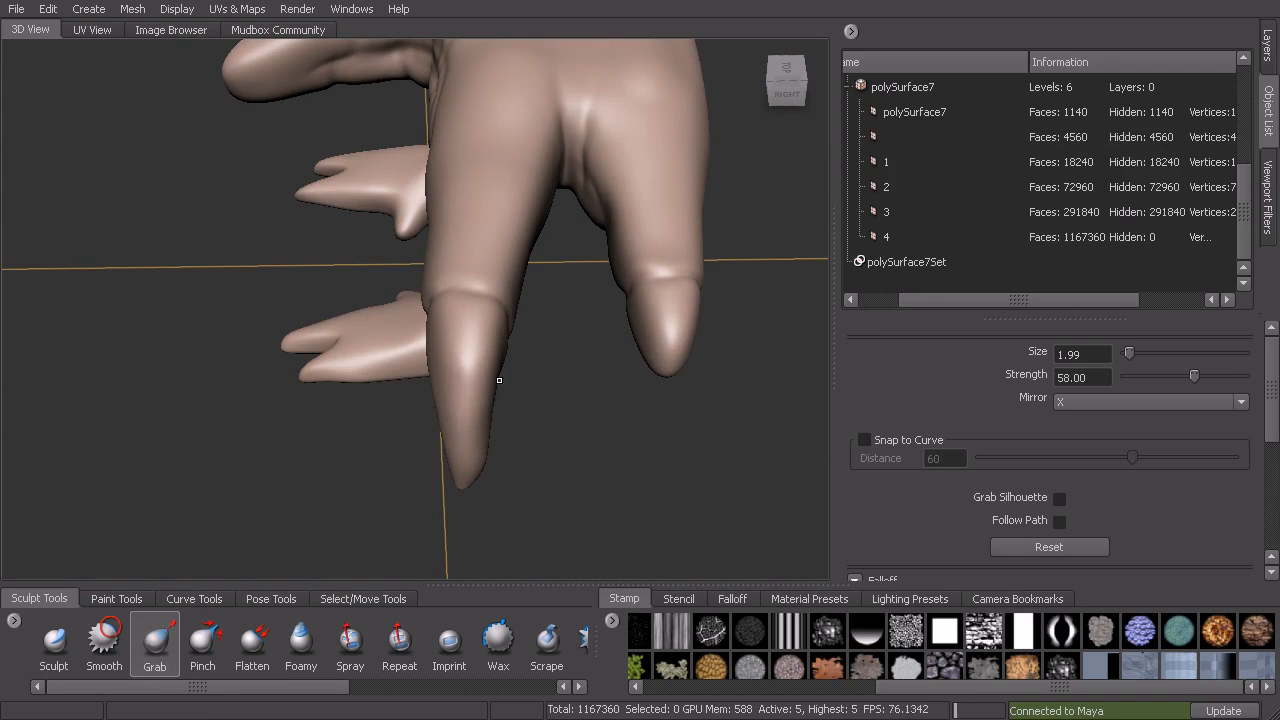
{"action": "right_click_drag", "start_coordinate": [502, 381], "coordinate": [516, 411], "text": "alt"}
{"action": "left_click_drag", "start_coordinate": [505, 392], "coordinate": [514, 390]}
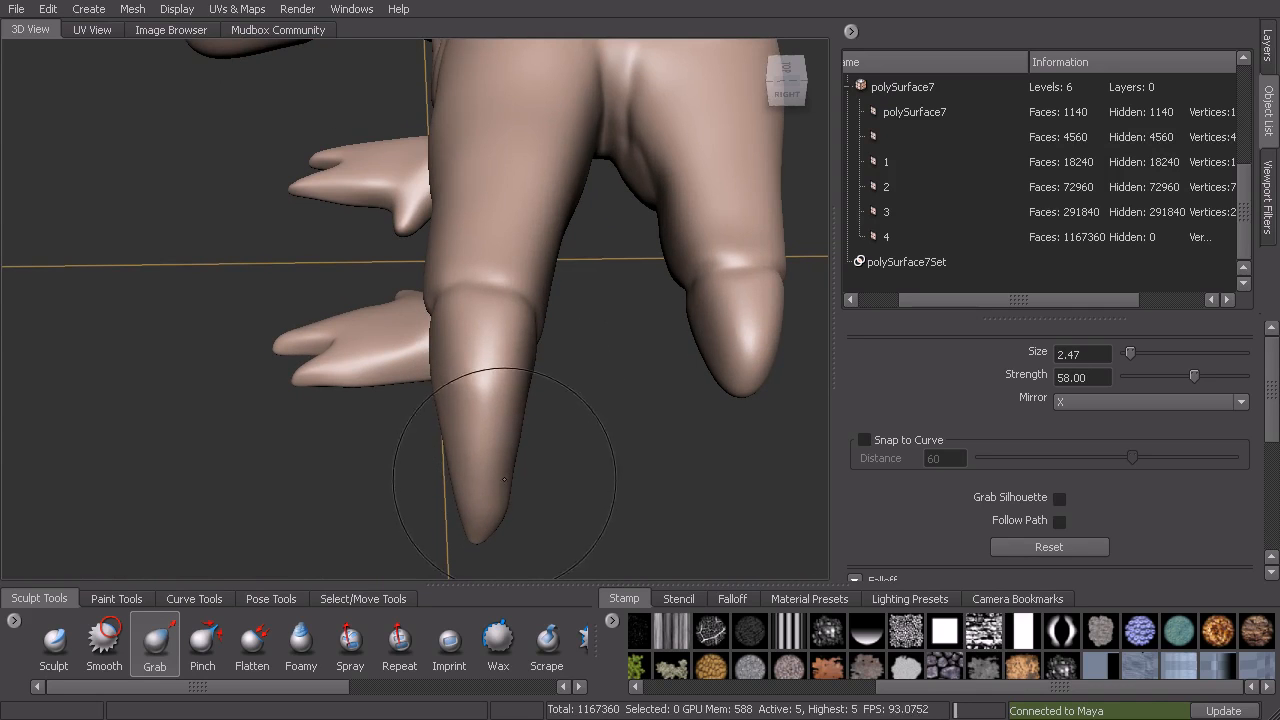
{"action": "mouse_move", "coordinate": [468, 427]}
{"action": "left_mouse_down", "text": "alt"}
{"action": "mouse_move", "coordinate": [629, 403]}
{"action": "mouse_move", "coordinate": [528, 421]}
{"action": "mouse_move", "coordinate": [516, 400]}
{"action": "left_mouse_up", "text": "alt"}
{"action": "mouse_move", "coordinate": [516, 402]}
{"action": "left_mouse_down", "text": "alt"}
{"action": "mouse_move", "coordinate": [546, 429]}
{"action": "mouse_move", "coordinate": [578, 430]}
{"action": "left_mouse_up", "text": "alt"}
{"action": "left_click_drag", "start_coordinate": [500, 433], "coordinate": [506, 422]}
Pull the outer fingertip down into a matching curved claw with the Grab brush.
{"action": "mouse_move", "coordinate": [637, 277]}
{"action": "left_mouse_down", "text": "alt"}
{"action": "mouse_move", "coordinate": [552, 348]}
{"action": "mouse_move", "coordinate": [613, 420]}
{"action": "left_mouse_up", "text": "alt"}
{"action": "mouse_move", "coordinate": [510, 405]}
{"action": "left_mouse_down"}
{"action": "mouse_move", "coordinate": [550, 394]}
{"action": "mouse_move", "coordinate": [571, 345]}
{"action": "left_mouse_up"}
{"action": "left_click_drag", "start_coordinate": [557, 389], "coordinate": [586, 418]}
{"action": "left_click_drag", "start_coordinate": [624, 470], "coordinate": [621, 448]}
{"action": "left_click_drag", "start_coordinate": [637, 402], "coordinate": [625, 388], "text": "alt"}
{"action": "mouse_move", "coordinate": [594, 334]}
{"action": "left_mouse_down"}
{"action": "mouse_move", "coordinate": [602, 327]}
{"action": "mouse_move", "coordinate": [509, 236]}
{"action": "mouse_move", "coordinate": [490, 370]}
{"action": "mouse_move", "coordinate": [499, 328]}
{"action": "left_mouse_up"}
Refine the outer finger's claw tip with the Grab brush at size 0.88 and sharpen it with the Pinch brush at strength 100.
{"action": "key", "text": "b"}
{"action": "left_click_drag", "start_coordinate": [522, 395], "coordinate": [458, 395]}
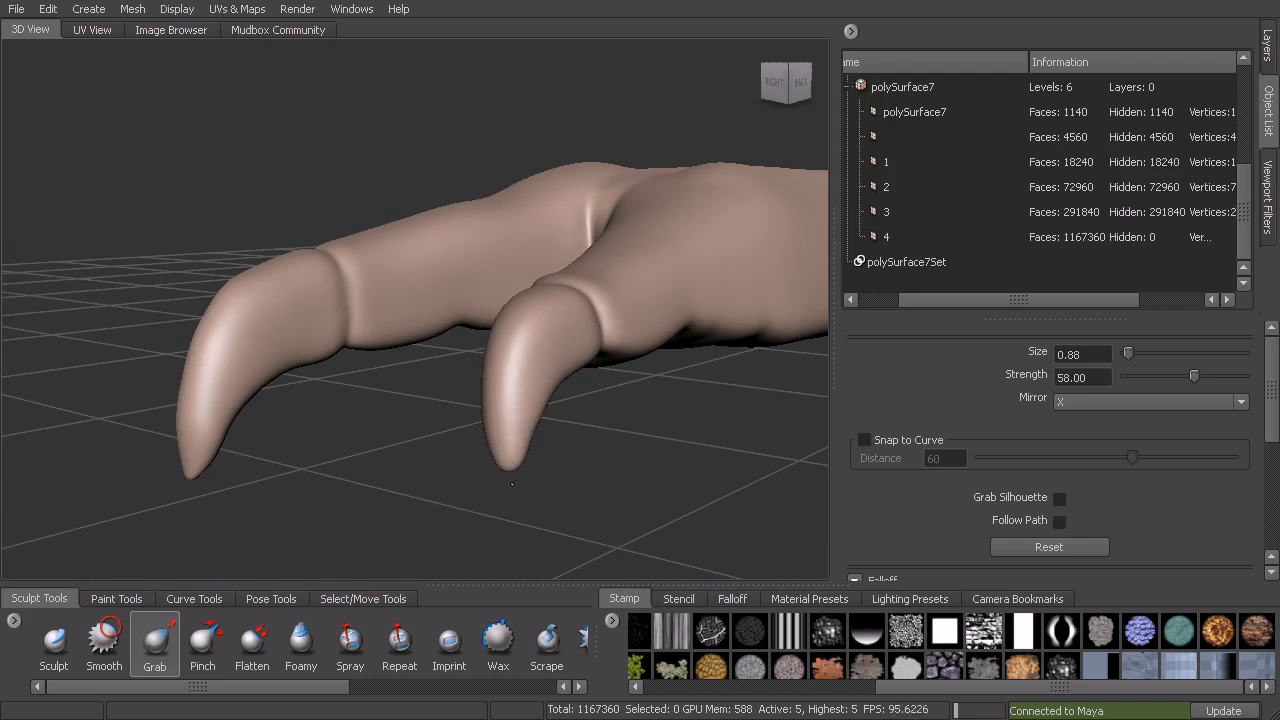
{"action": "key", "text": "shift"}
{"action": "left_click", "coordinate": [203, 640]}
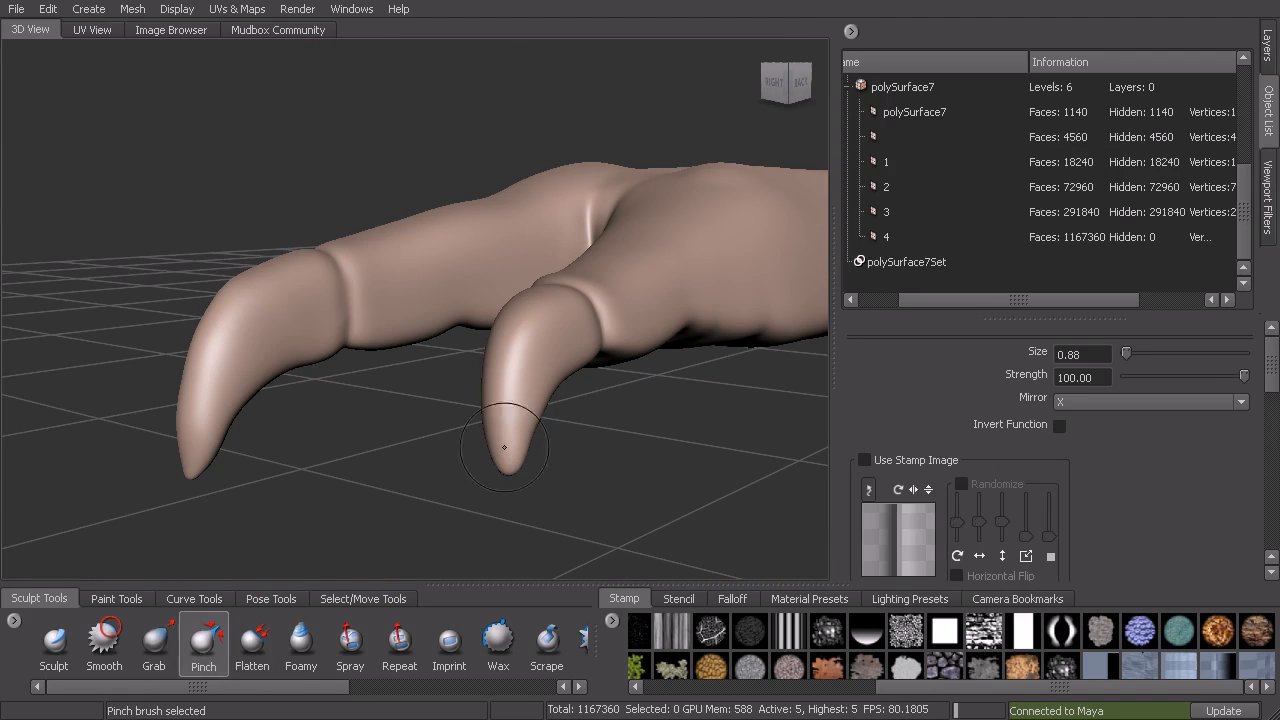
Carve a groove around the thumb tip at the claw base with the stamped Sculpt brush at size 2.80.
{"action": "left_click_drag", "start_coordinate": [519, 463], "coordinate": [655, 388], "text": "alt"}
{"action": "key", "text": "b"}
{"action": "mouse_move", "coordinate": [494, 393]}
{"action": "left_mouse_down"}
{"action": "mouse_move", "coordinate": [536, 390]}
{"action": "mouse_move", "coordinate": [536, 360]}
{"action": "left_mouse_up"}
{"action": "left_click", "coordinate": [64, 650]}
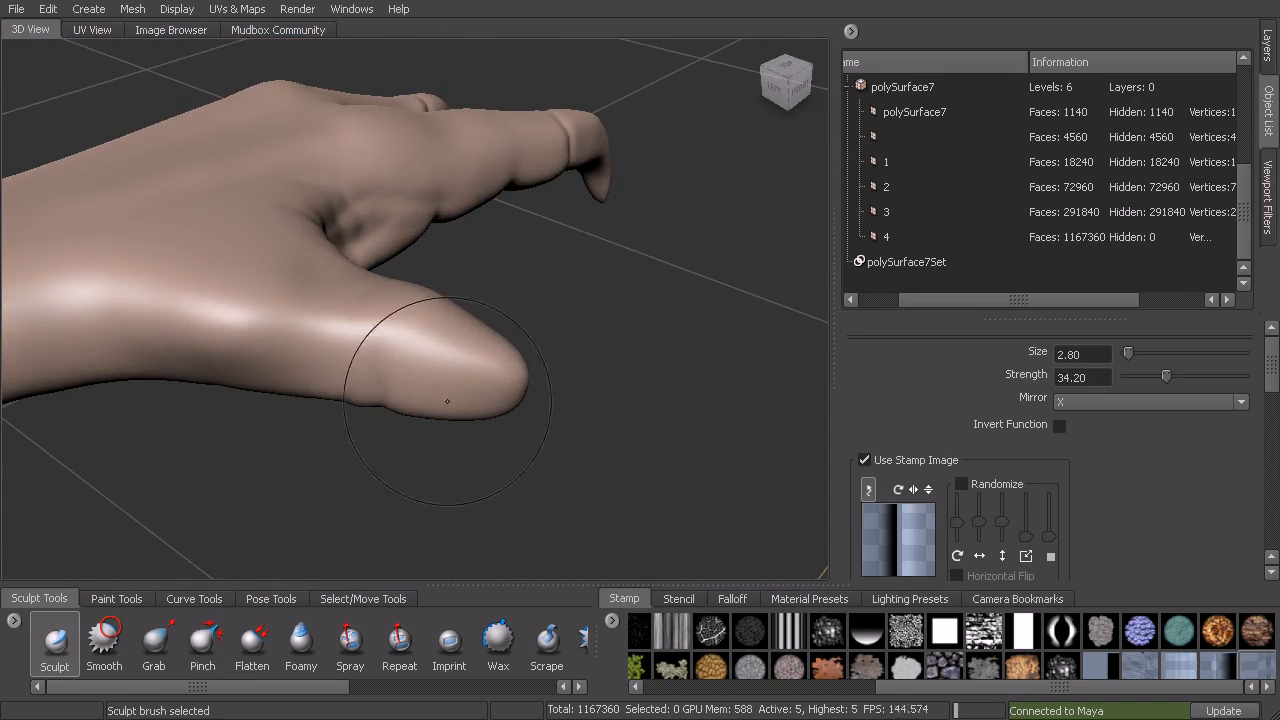
{"action": "left_click_drag", "start_coordinate": [400, 428], "coordinate": [425, 400], "text": "alt"}
{"action": "mouse_move", "coordinate": [400, 290]}
{"action": "left_mouse_down", "text": "alt"}
{"action": "mouse_move", "coordinate": [556, 383]}
{"action": "mouse_move", "coordinate": [470, 470]}
{"action": "left_mouse_up", "text": "alt"}
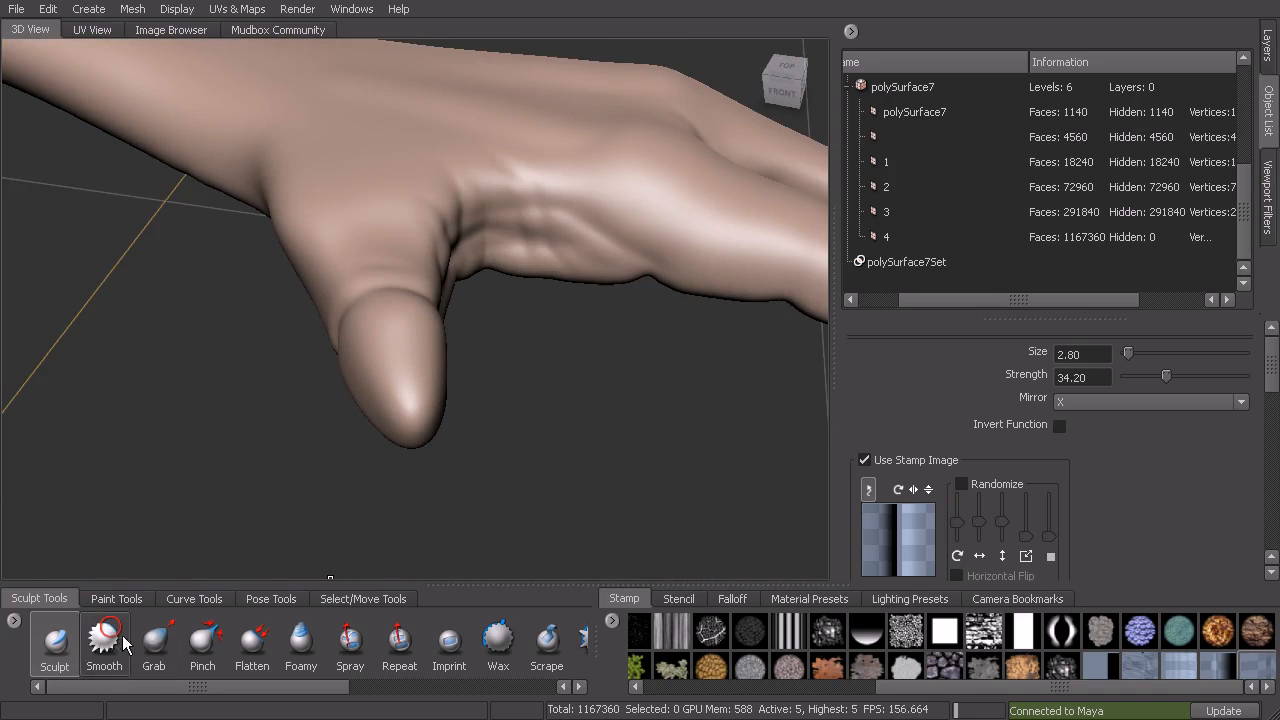
Pull the thumb tip out into a curved, pointed claw with the Grab brush at size 2.06 and smooth it.
{"action": "left_click", "coordinate": [155, 645]}
{"action": "mouse_move", "coordinate": [280, 546]}
{"action": "left_mouse_down", "text": "alt"}
{"action": "mouse_move", "coordinate": [465, 414]}
{"action": "mouse_move", "coordinate": [458, 440]}
{"action": "mouse_move", "coordinate": [515, 468]}
{"action": "left_mouse_up", "text": "alt"}
{"action": "mouse_move", "coordinate": [515, 468]}
{"action": "left_mouse_down", "text": "alt"}
{"action": "mouse_move", "coordinate": [532, 422]}
{"action": "mouse_move", "coordinate": [528, 434]}
{"action": "left_mouse_up", "text": "alt"}
{"action": "mouse_move", "coordinate": [494, 438]}
{"action": "left_mouse_down"}
{"action": "mouse_move", "coordinate": [517, 474]}
{"action": "mouse_move", "coordinate": [488, 448]}
{"action": "mouse_move", "coordinate": [501, 448]}
{"action": "left_mouse_up"}
{"action": "mouse_move", "coordinate": [491, 463]}
{"action": "left_mouse_down"}
{"action": "mouse_move", "coordinate": [519, 458]}
{"action": "mouse_move", "coordinate": [378, 396]}
{"action": "left_mouse_up"}
{"action": "key", "text": "shift"}
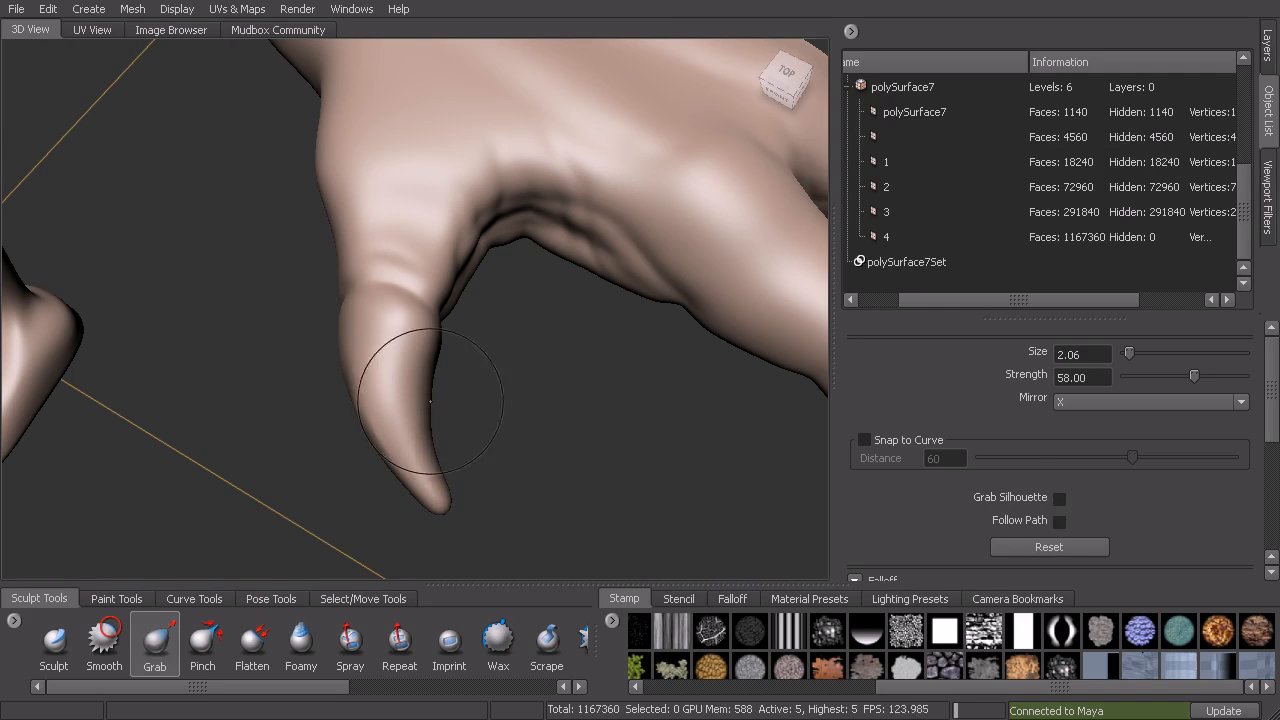
{"action": "key", "text": "4"}
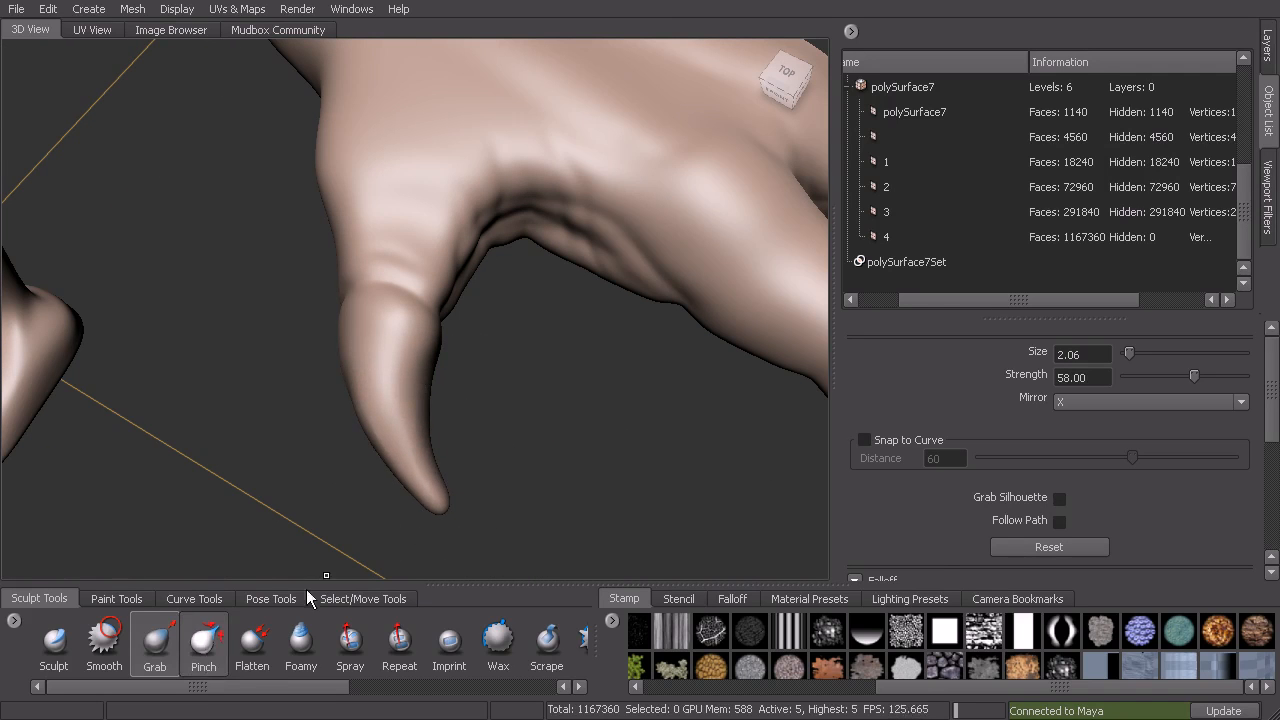
{"action": "mouse_move", "coordinate": [487, 479]}
{"action": "left_mouse_down", "text": "alt"}
{"action": "mouse_move", "coordinate": [536, 423]}
{"action": "mouse_move", "coordinate": [479, 398]}
{"action": "mouse_move", "coordinate": [491, 297]}
{"action": "mouse_move", "coordinate": [490, 374]}
{"action": "mouse_move", "coordinate": [424, 444]}
{"action": "left_mouse_up", "text": "alt"}
Deepen the skin folds on the palm and thumb base with the stamped Sculpt brush at size 4.31.
{"action": "left_click", "coordinate": [56, 662]}
{"action": "right_click_drag", "start_coordinate": [391, 342], "coordinate": [437, 371], "text": "alt"}
{"action": "key", "text": "b"}
{"action": "mouse_move", "coordinate": [437, 356]}
{"action": "left_mouse_down"}
{"action": "mouse_move", "coordinate": [437, 337]}
{"action": "mouse_move", "coordinate": [461, 337]}
{"action": "mouse_move", "coordinate": [431, 381]}
{"action": "mouse_move", "coordinate": [412, 358]}
{"action": "mouse_move", "coordinate": [413, 324]}
{"action": "left_mouse_up"}
{"action": "left_click_drag", "start_coordinate": [446, 231], "coordinate": [430, 449], "text": "alt"}
{"action": "mouse_move", "coordinate": [433, 402]}
{"action": "left_mouse_down"}
{"action": "mouse_move", "coordinate": [471, 448]}
{"action": "mouse_move", "coordinate": [492, 322]}
{"action": "left_mouse_up"}
{"action": "left_click_drag", "start_coordinate": [489, 253], "coordinate": [417, 456], "text": "alt"}
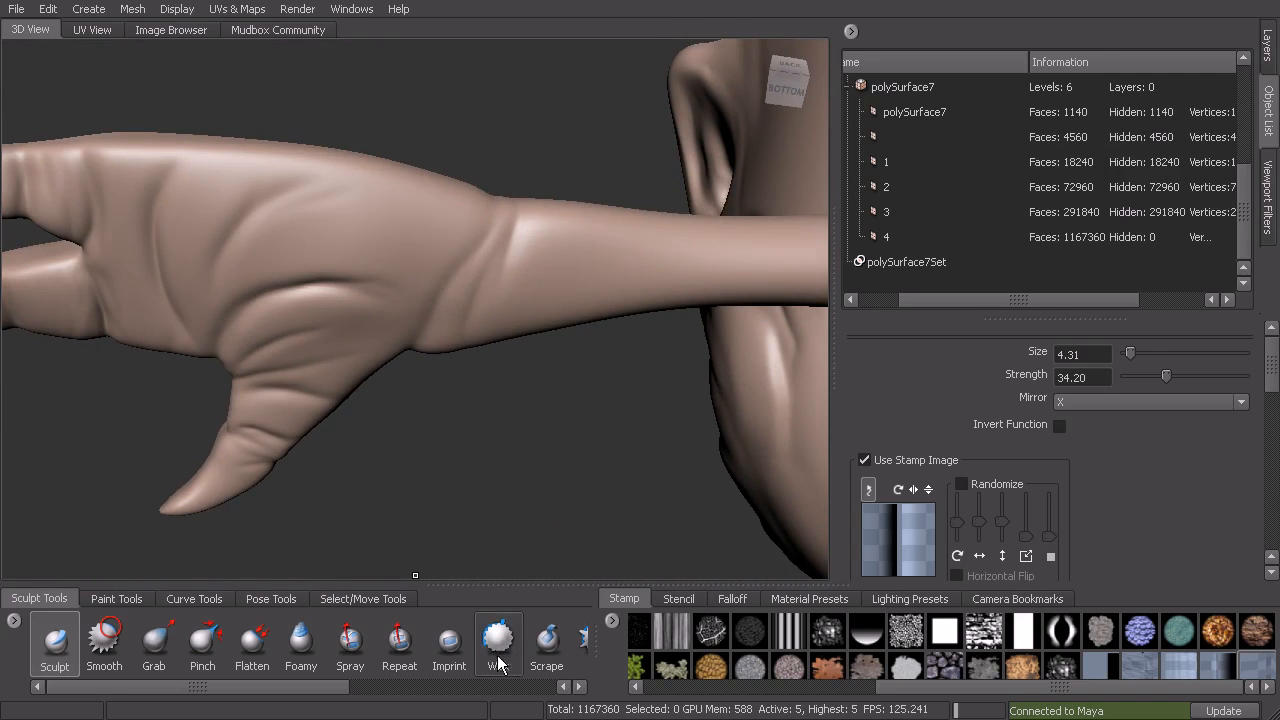
Swell the fleshy pads between the palm folds with the Bulge brush at size 4.29 and strength 0.33.
{"action": "left_click_drag", "start_coordinate": [318, 687], "coordinate": [478, 690]}
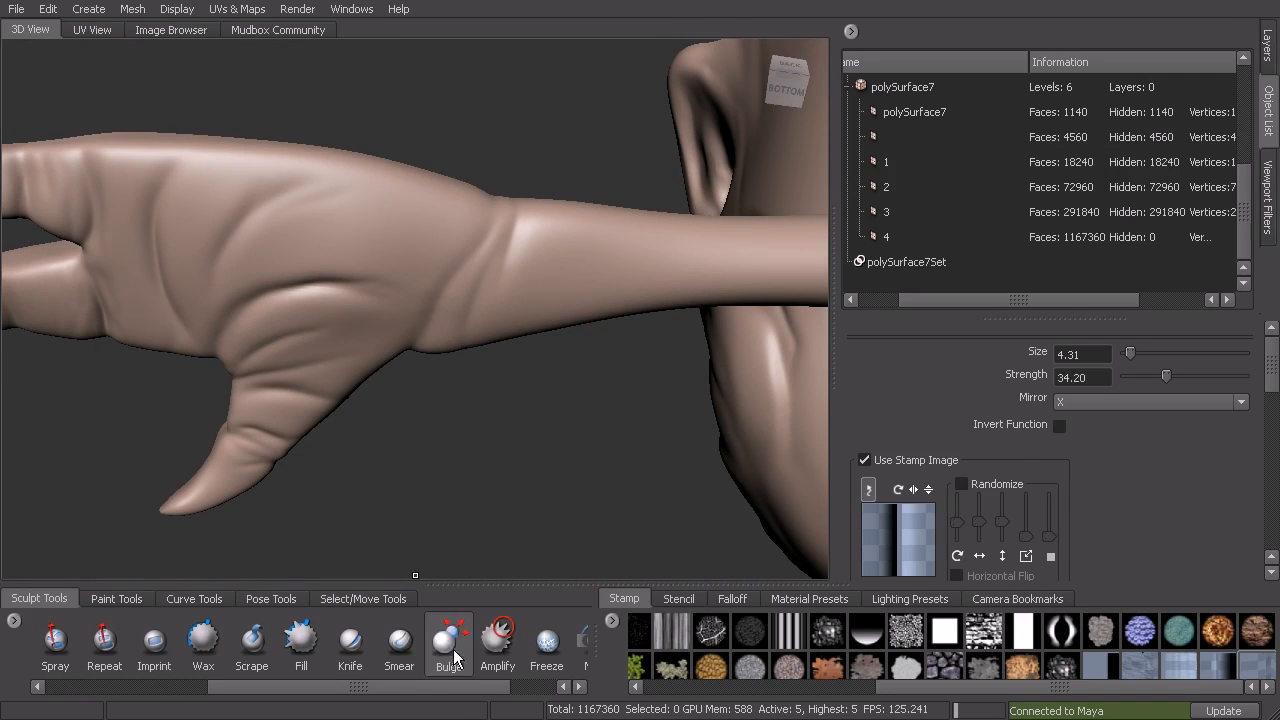
{"action": "left_click", "coordinate": [449, 645]}
{"action": "left_click_drag", "start_coordinate": [326, 261], "coordinate": [297, 243]}
{"action": "left_click_drag", "start_coordinate": [405, 240], "coordinate": [375, 278], "text": "alt"}
{"action": "key", "text": "b"}
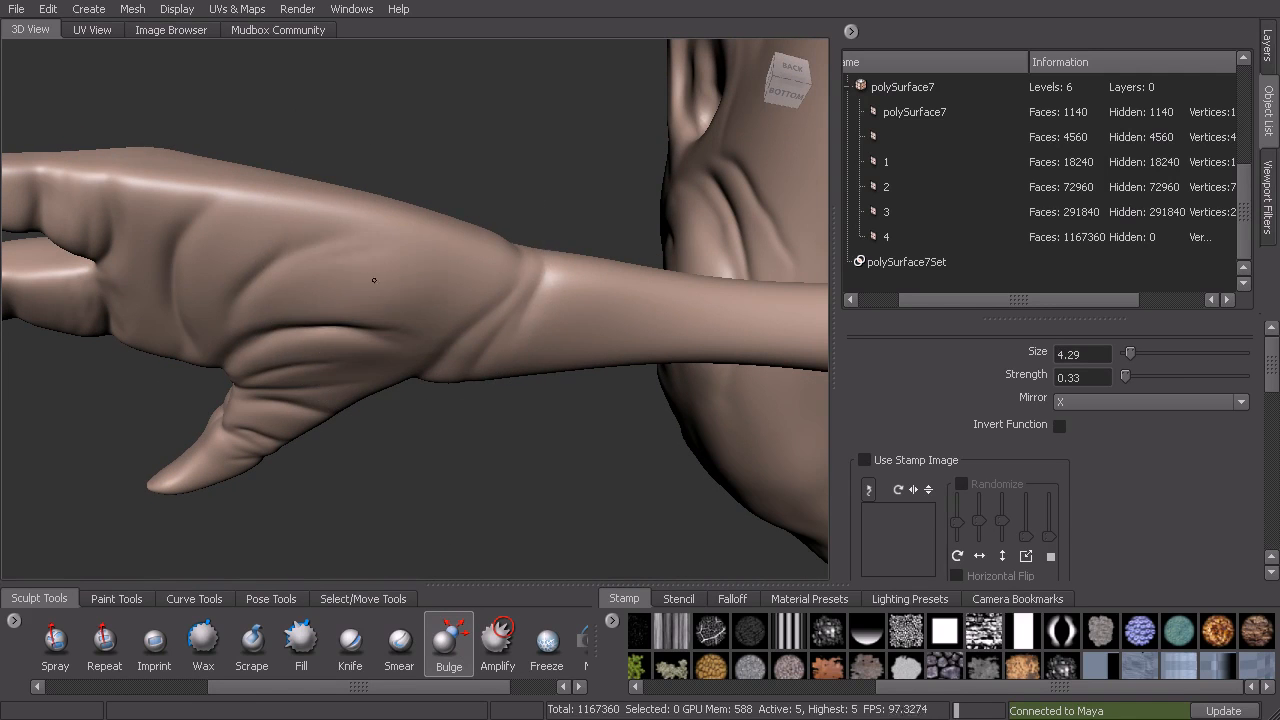
{"action": "left_click_drag", "start_coordinate": [300, 305], "coordinate": [320, 290], "text": "alt"}
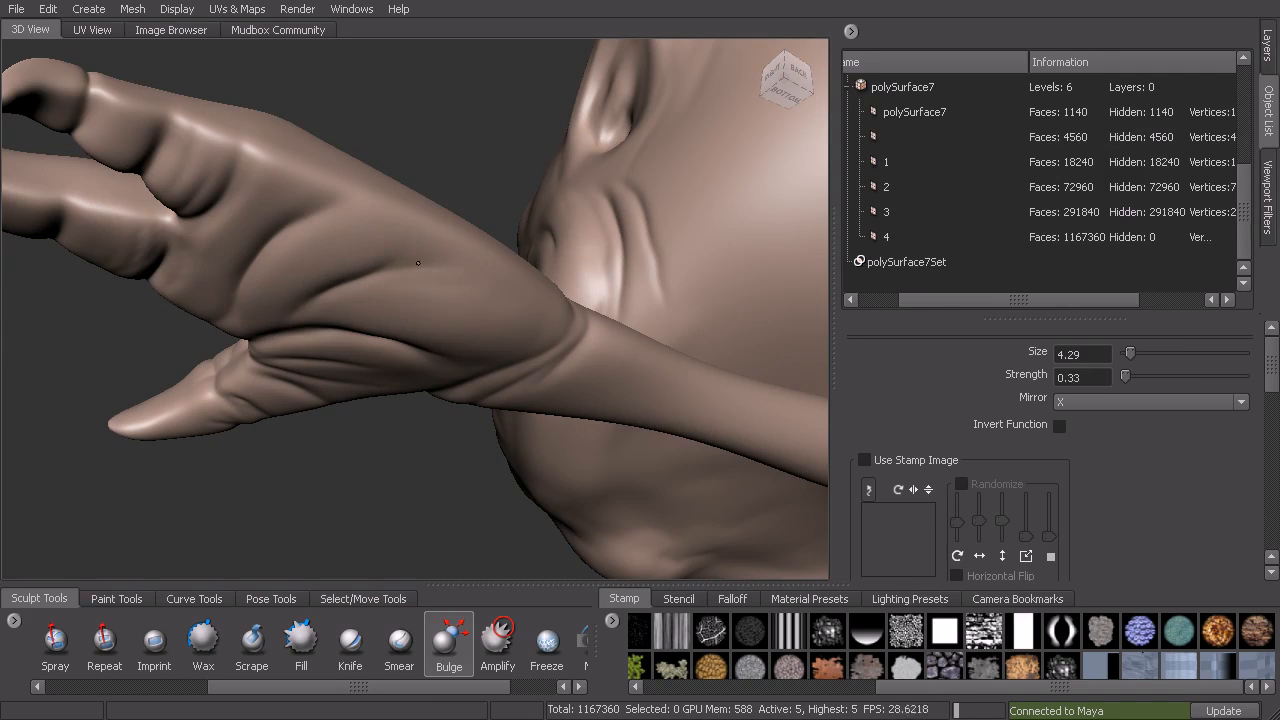
{"action": "left_click_drag", "start_coordinate": [456, 286], "coordinate": [434, 291], "text": "alt"}
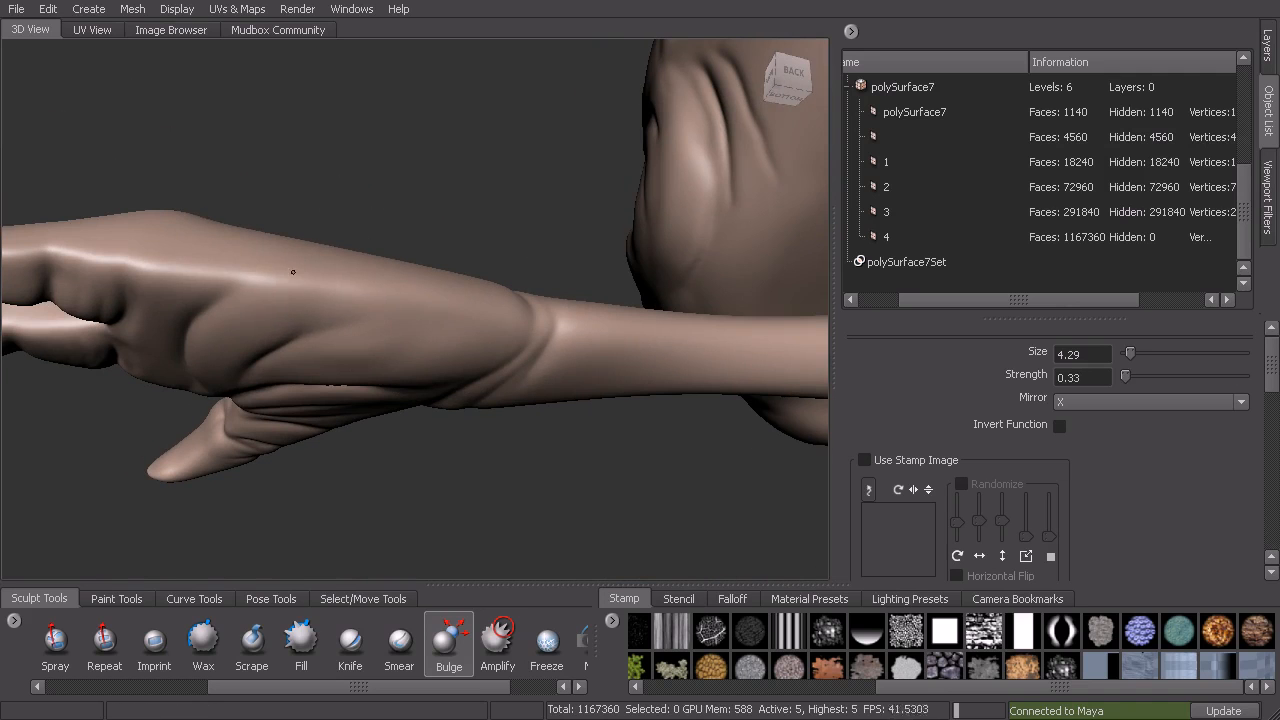
{"action": "left_click_drag", "start_coordinate": [166, 346], "coordinate": [300, 283], "text": "alt"}
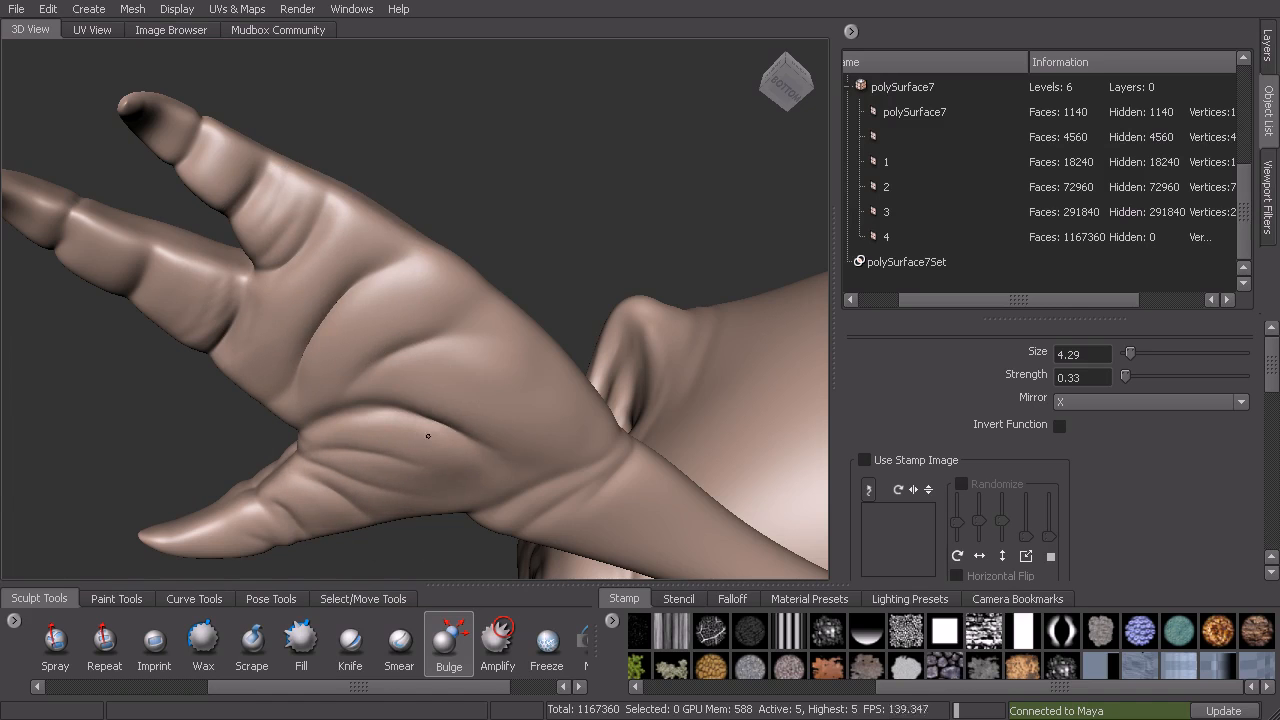
{"action": "left_click_drag", "start_coordinate": [497, 423], "coordinate": [458, 384], "text": "alt"}
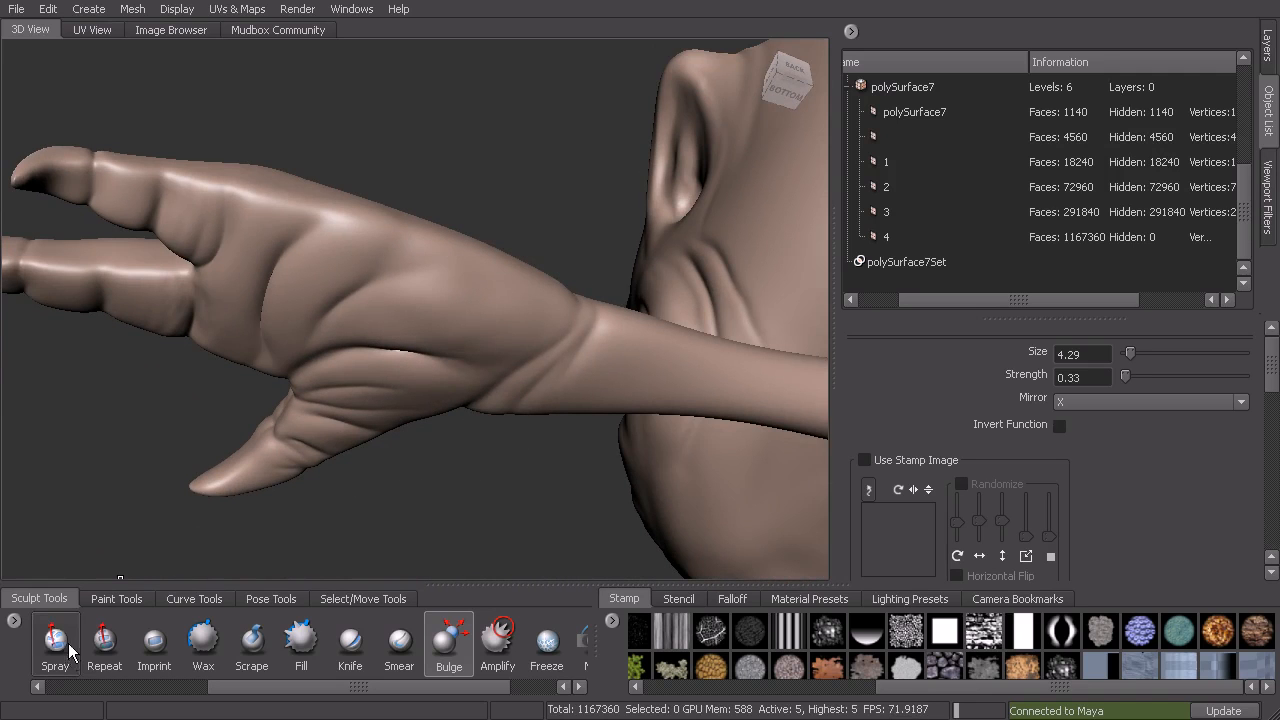
Carve folds along the palm's outer edge with the stamped Sculpt brush at size 4.29 and smooth them.
{"action": "left_click", "coordinate": [50, 686]}
{"action": "left_click", "coordinate": [55, 640]}
{"action": "mouse_move", "coordinate": [300, 245]}
{"action": "left_mouse_down", "text": "alt"}
{"action": "mouse_move", "coordinate": [337, 323]}
{"action": "mouse_move", "coordinate": [341, 381]}
{"action": "left_mouse_up", "text": "alt"}
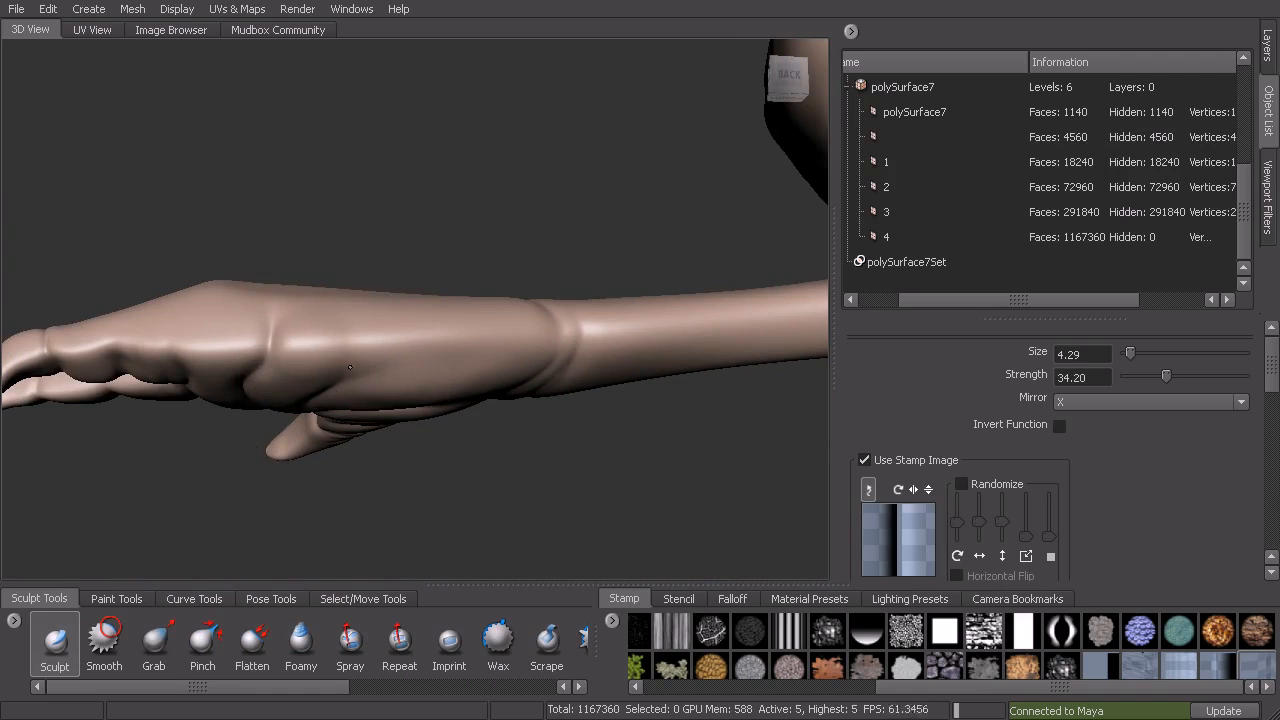
{"action": "key", "text": "shift"}
{"action": "mouse_move", "coordinate": [253, 336]}
{"action": "left_mouse_down", "text": "alt"}
{"action": "mouse_move", "coordinate": [246, 363]}
{"action": "mouse_move", "coordinate": [206, 372]}
{"action": "mouse_move", "coordinate": [237, 363]}
{"action": "mouse_move", "coordinate": [226, 453]}
{"action": "mouse_move", "coordinate": [449, 306]}
{"action": "mouse_move", "coordinate": [685, 371]}
{"action": "mouse_move", "coordinate": [524, 296]}
{"action": "mouse_move", "coordinate": [473, 376]}
{"action": "left_mouse_up", "text": "alt"}
{"action": "key", "text": "shift"}
Reshape the foot's instep and the area around its side toe with the Grab brush at size 4.29.
{"action": "middle_click_drag", "start_coordinate": [473, 376], "coordinate": [640, 480], "text": "alt"}
{"action": "right_click_drag", "start_coordinate": [480, 420], "coordinate": [560, 440], "text": "alt"}
{"action": "middle_click_drag", "start_coordinate": [560, 540], "coordinate": [550, 350], "text": "alt"}
{"action": "right_click_drag", "start_coordinate": [500, 370], "coordinate": [606, 386], "text": "alt"}
{"action": "middle_click_drag", "start_coordinate": [606, 386], "coordinate": [496, 350], "text": "alt"}
{"action": "left_click", "coordinate": [154, 640]}
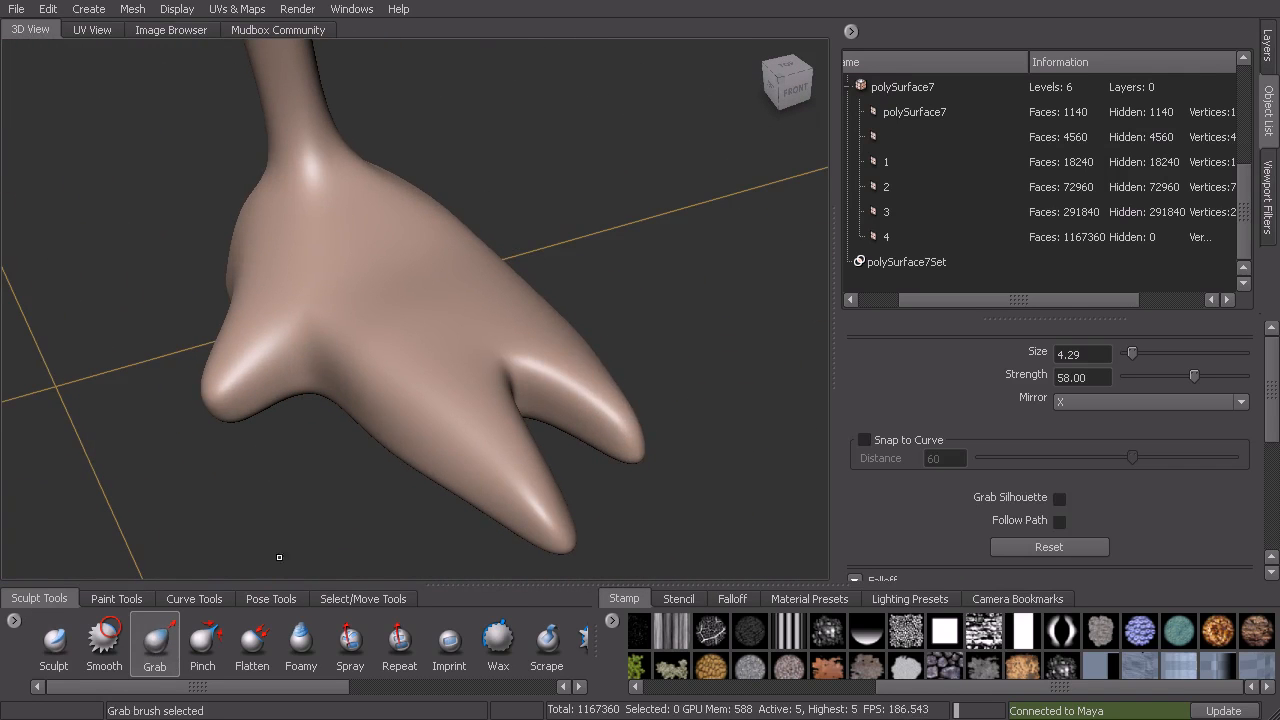
{"action": "left_click_drag", "start_coordinate": [450, 380], "coordinate": [390, 396], "text": "alt"}
{"action": "left_click_drag", "start_coordinate": [368, 284], "coordinate": [345, 333]}
{"action": "left_click_drag", "start_coordinate": [404, 217], "coordinate": [440, 360], "text": "alt"}
{"action": "left_click_drag", "start_coordinate": [415, 171], "coordinate": [384, 172]}
{"action": "left_click_drag", "start_coordinate": [463, 300], "coordinate": [458, 270]}
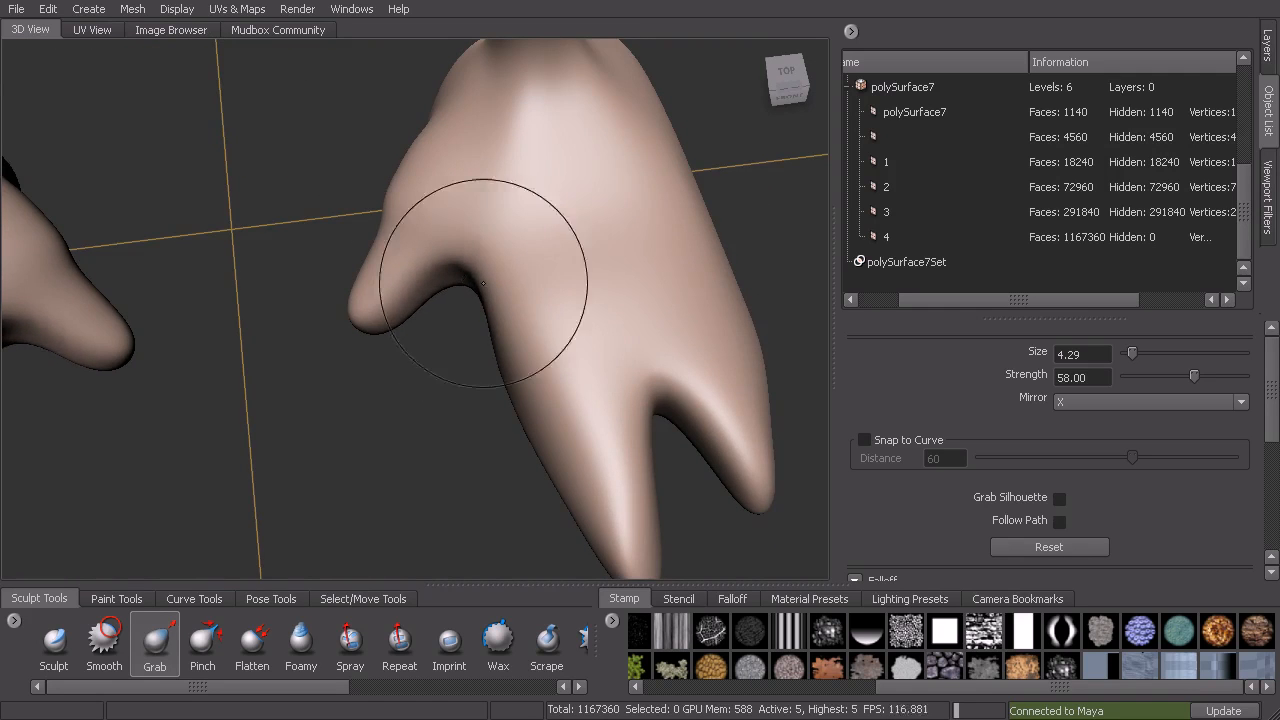
Lower the mesh to subdivision level 3 and smooth the heel and ankle at size 4.29 and strength 89.49.
{"action": "middle_click_drag", "start_coordinate": [620, 271], "coordinate": [460, 263], "text": "alt"}
{"action": "right_click_drag", "start_coordinate": [460, 263], "coordinate": [499, 353], "text": "alt"}
{"action": "left_click_drag", "start_coordinate": [499, 353], "coordinate": [380, 286], "text": "alt"}
{"action": "middle_click_drag", "start_coordinate": [640, 450], "coordinate": [457, 341], "text": "alt"}
{"action": "mouse_move", "coordinate": [457, 341]}
{"action": "left_mouse_down", "text": "alt"}
{"action": "mouse_move", "coordinate": [504, 470]}
{"action": "mouse_move", "coordinate": [511, 432]}
{"action": "left_mouse_up", "text": "alt"}
{"action": "key", "text": "shift"}
{"action": "key", "text": "Page_Down"}
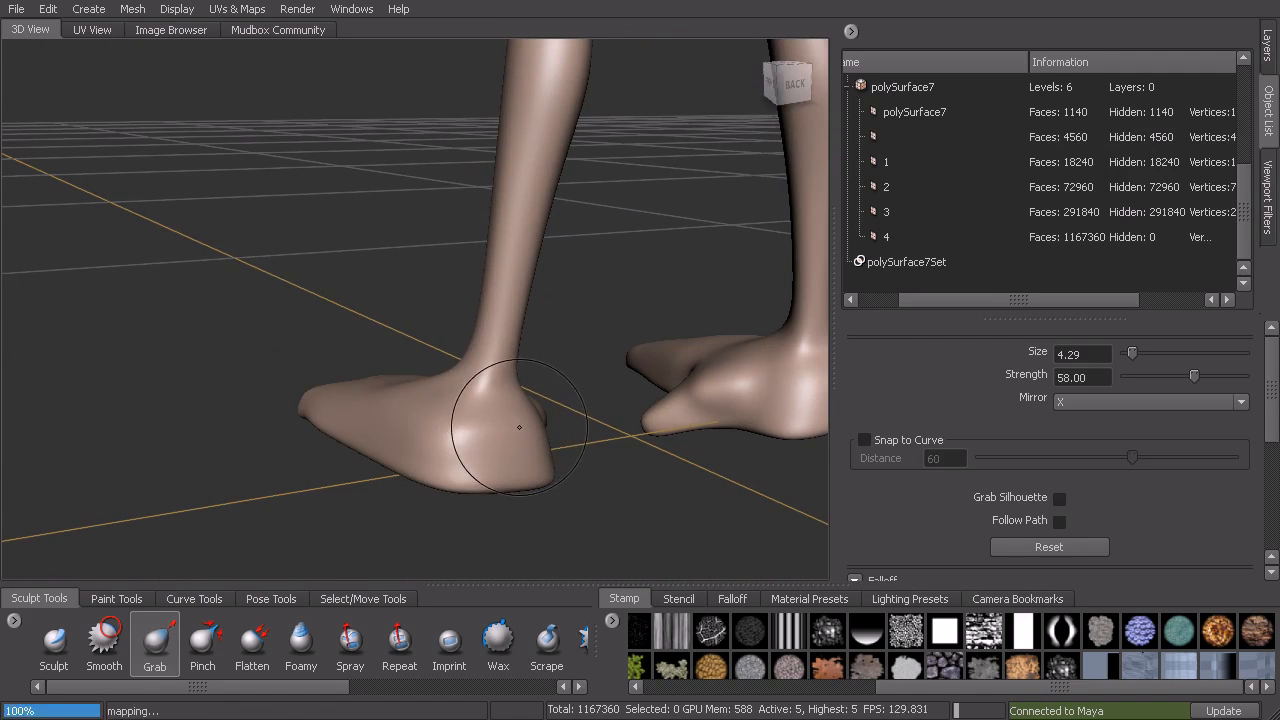
{"action": "key", "text": "Page_Down"}
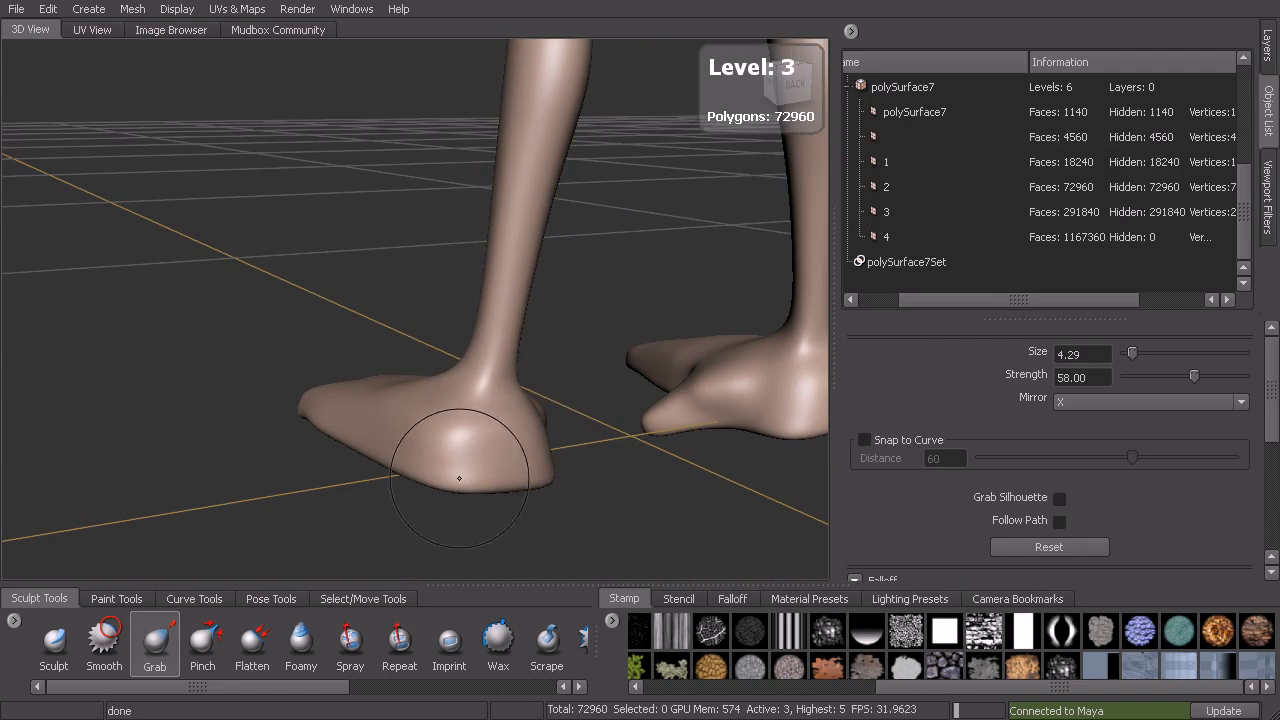
{"action": "key", "text": "shift"}
{"action": "left_click_drag", "start_coordinate": [490, 489], "coordinate": [437, 446], "text": "alt"}
{"action": "key", "text": "shift"}
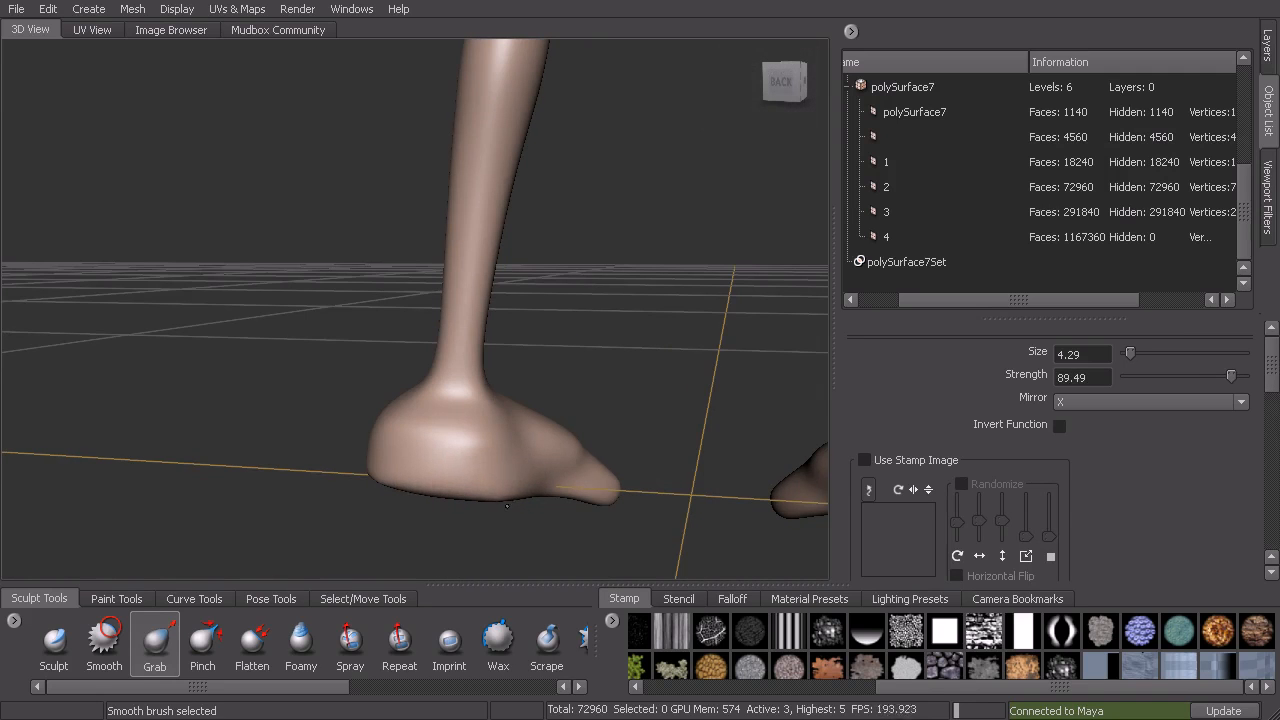
Reshape the heel, sole and ankle of the foot with the Grab brush at size 4.29 and strength 58.
{"action": "left_click_drag", "start_coordinate": [520, 494], "coordinate": [502, 411], "text": "alt"}
{"action": "left_click_drag", "start_coordinate": [417, 504], "coordinate": [554, 454], "text": "alt"}
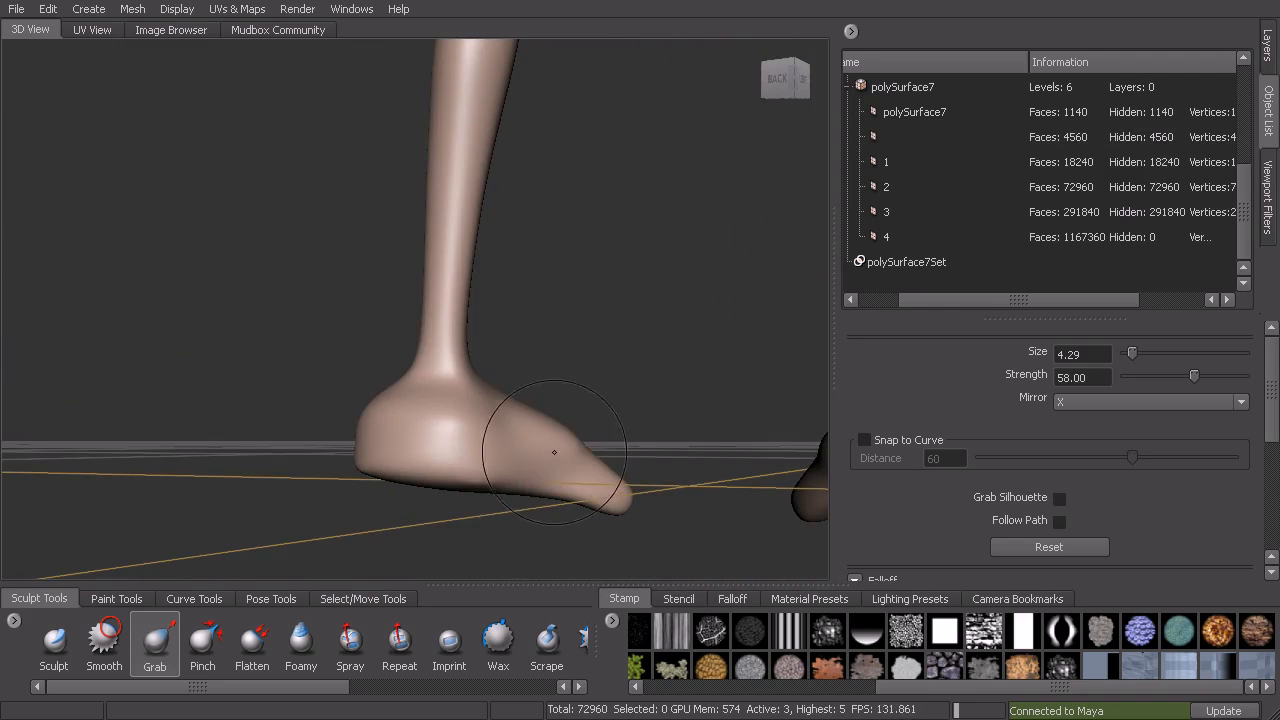
{"action": "left_click_drag", "start_coordinate": [446, 421], "coordinate": [448, 370], "text": "alt"}
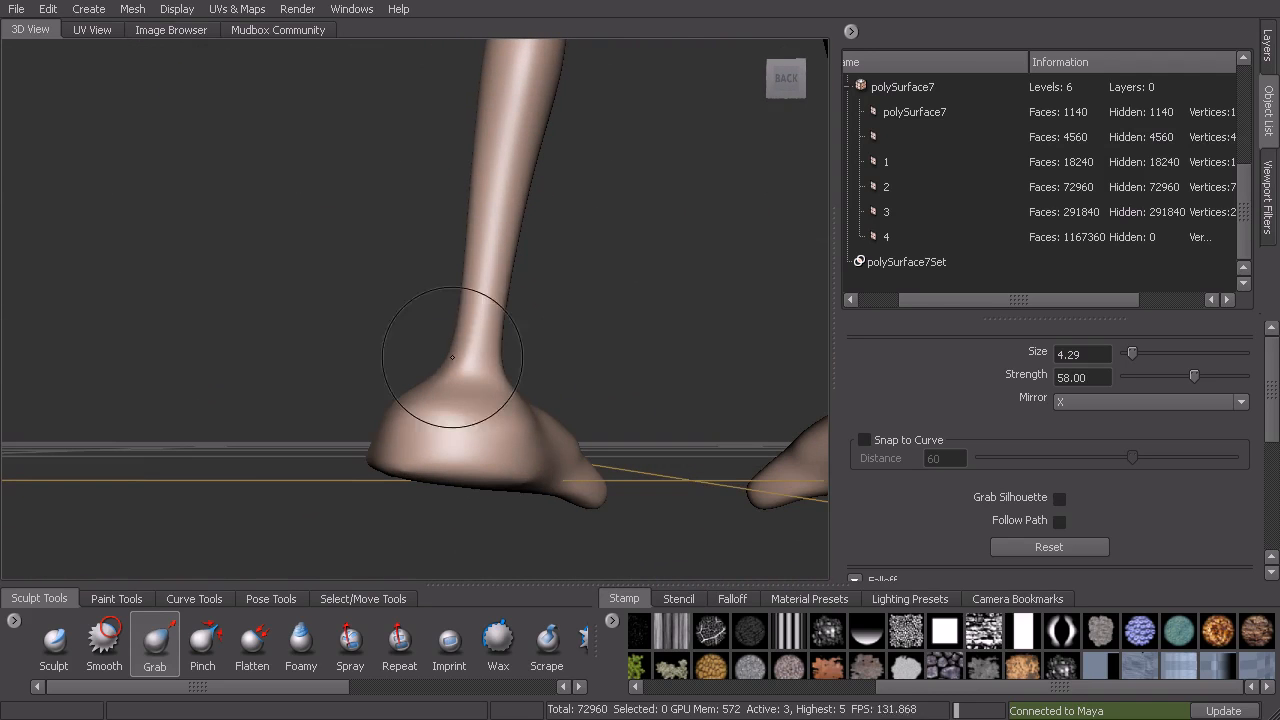
{"action": "mouse_move", "coordinate": [479, 318]}
{"action": "left_mouse_down", "text": "alt"}
{"action": "mouse_move", "coordinate": [557, 333]}
{"action": "mouse_move", "coordinate": [443, 337]}
{"action": "mouse_move", "coordinate": [444, 354]}
{"action": "left_mouse_up", "text": "alt"}
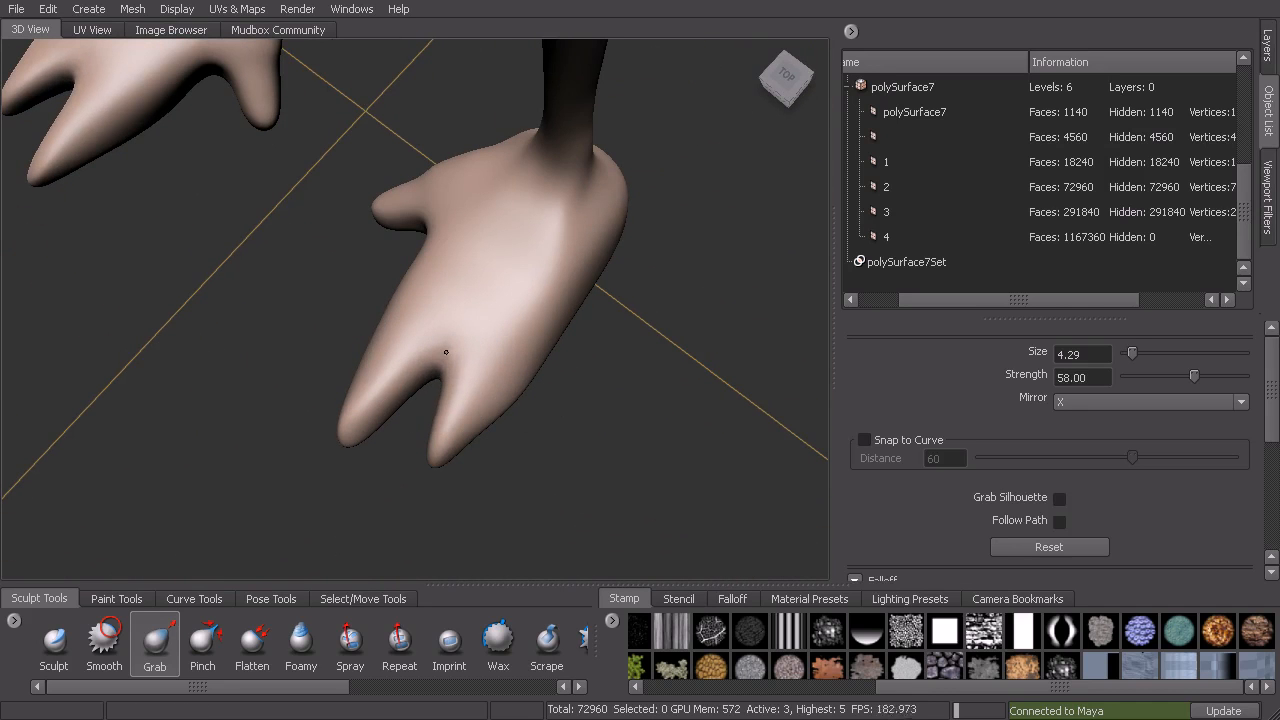
Raise the mesh to level 4 and carve creases across the undersides of the front toes with the stamped Sculpt brush at size 4.29.
{"action": "left_click", "coordinate": [56, 645]}
{"action": "left_click_drag", "start_coordinate": [420, 470], "coordinate": [579, 327], "text": "alt"}
{"action": "key", "text": "Page_Up"}
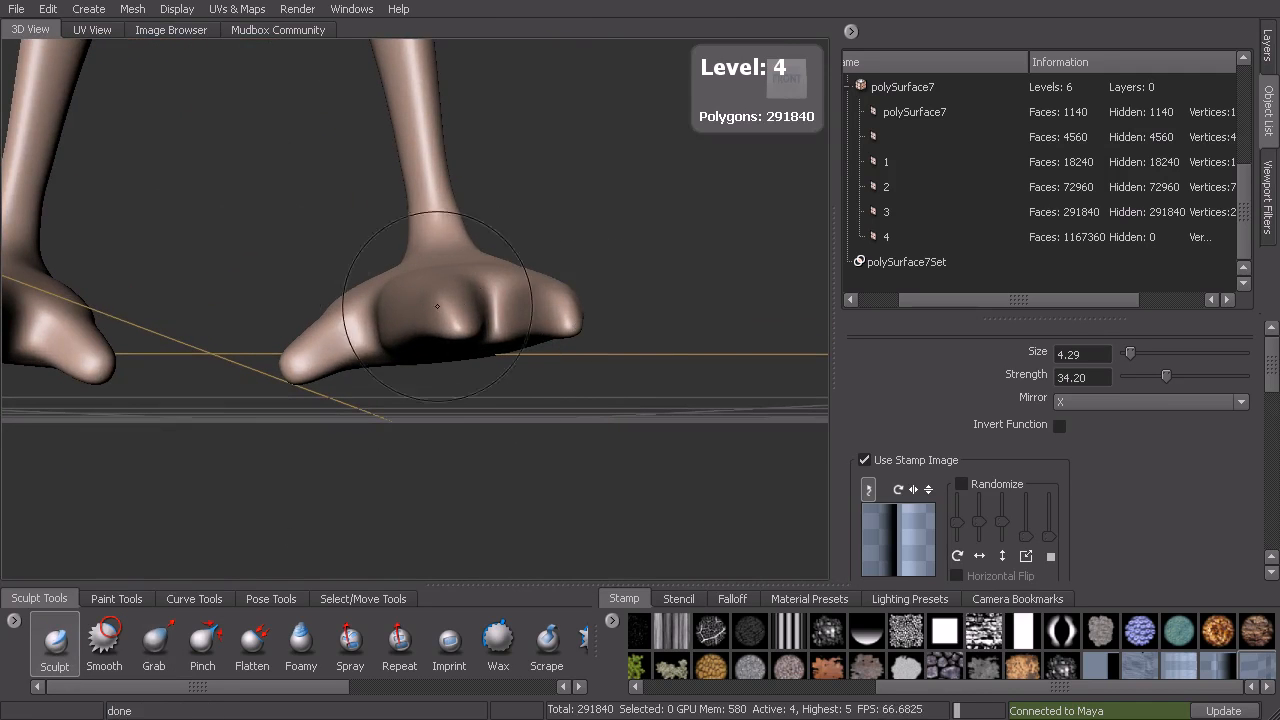
{"action": "left_click_drag", "start_coordinate": [461, 290], "coordinate": [480, 240], "text": "alt"}
{"action": "right_click_drag", "start_coordinate": [480, 240], "coordinate": [548, 326], "text": "alt"}
{"action": "mouse_move", "coordinate": [548, 326]}
{"action": "left_mouse_down", "text": "alt"}
{"action": "mouse_move", "coordinate": [543, 286]}
{"action": "mouse_move", "coordinate": [657, 260]}
{"action": "mouse_move", "coordinate": [640, 268]}
{"action": "left_mouse_up", "text": "alt"}
{"action": "left_click_drag", "start_coordinate": [486, 166], "coordinate": [397, 145]}
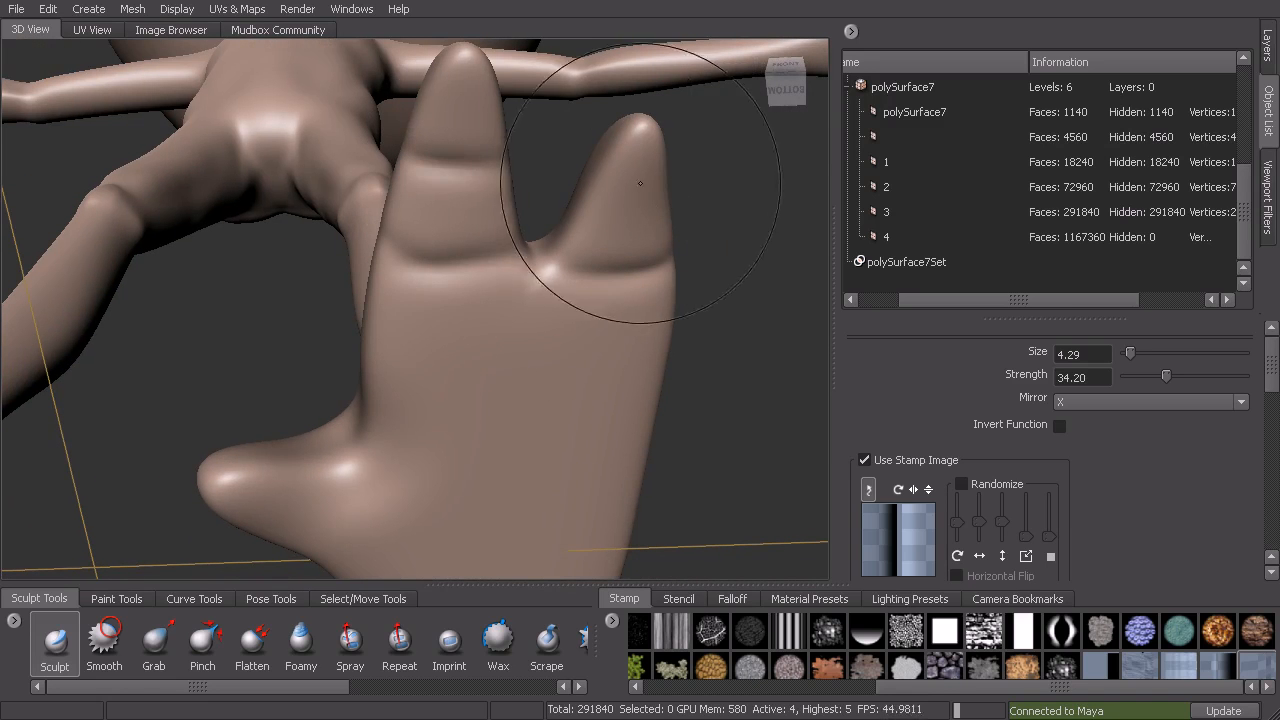
Carve folds along the foot's inner edge and around the side toe with the stamped Sculpt brush at size 4.29.
{"action": "middle_click_drag", "start_coordinate": [331, 463], "coordinate": [478, 275], "text": "alt"}
{"action": "mouse_move", "coordinate": [494, 288]}
{"action": "left_mouse_down"}
{"action": "mouse_move", "coordinate": [483, 349]}
{"action": "mouse_move", "coordinate": [450, 371]}
{"action": "mouse_move", "coordinate": [504, 311]}
{"action": "mouse_move", "coordinate": [491, 243]}
{"action": "mouse_move", "coordinate": [464, 275]}
{"action": "mouse_move", "coordinate": [497, 242]}
{"action": "mouse_move", "coordinate": [586, 298]}
{"action": "left_mouse_up"}
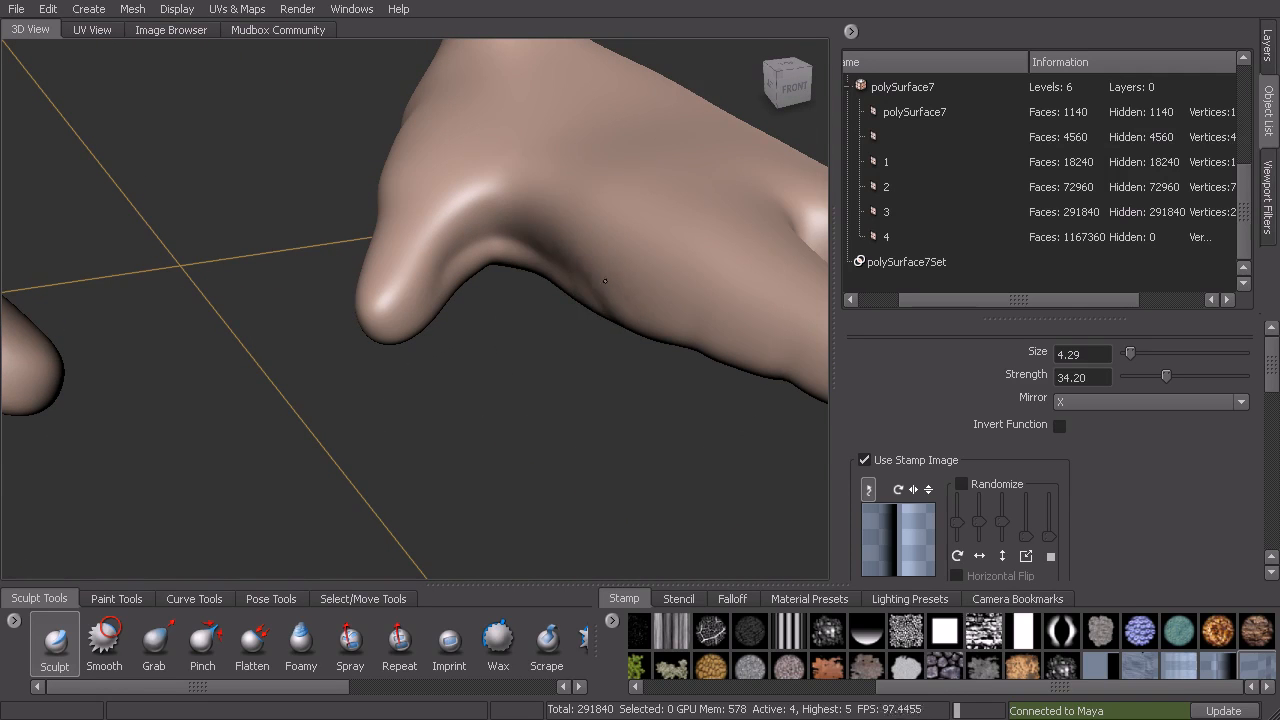
{"action": "left_click_drag", "start_coordinate": [440, 255], "coordinate": [432, 252], "text": "alt"}
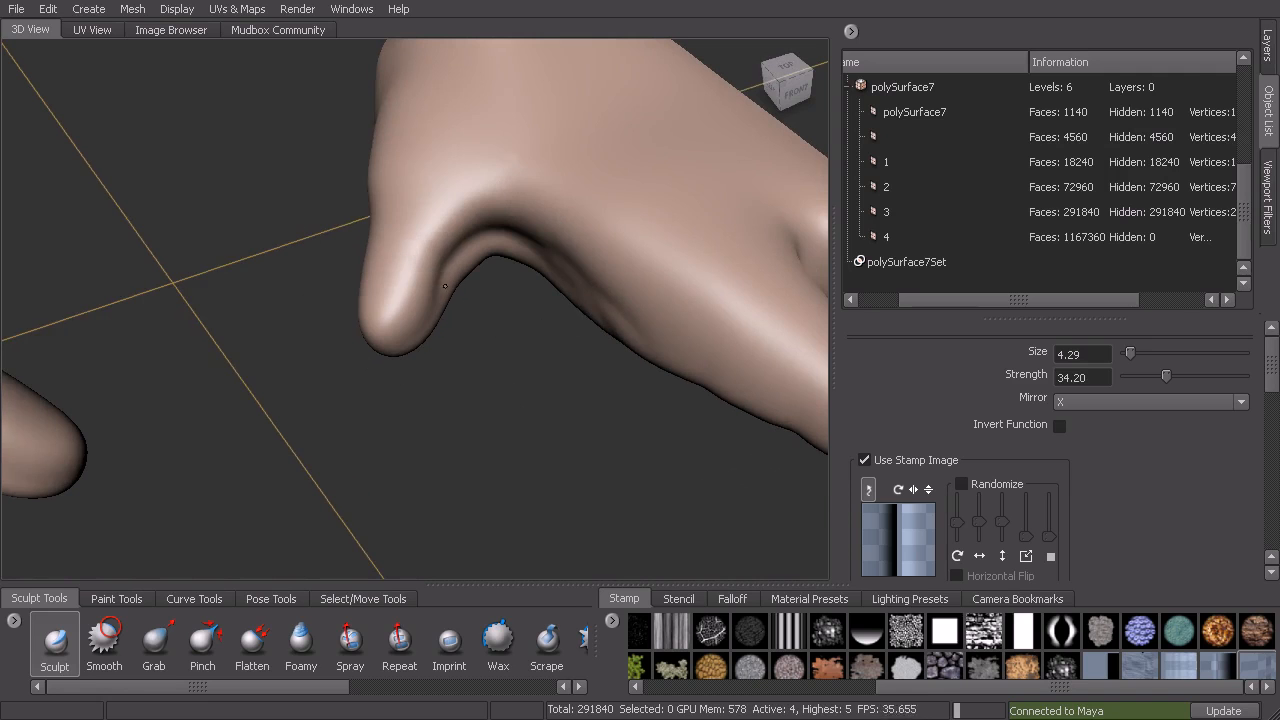
{"action": "left_click_drag", "start_coordinate": [454, 307], "coordinate": [493, 262], "text": "alt"}
{"action": "left_click_drag", "start_coordinate": [412, 256], "coordinate": [211, 517], "text": "alt"}
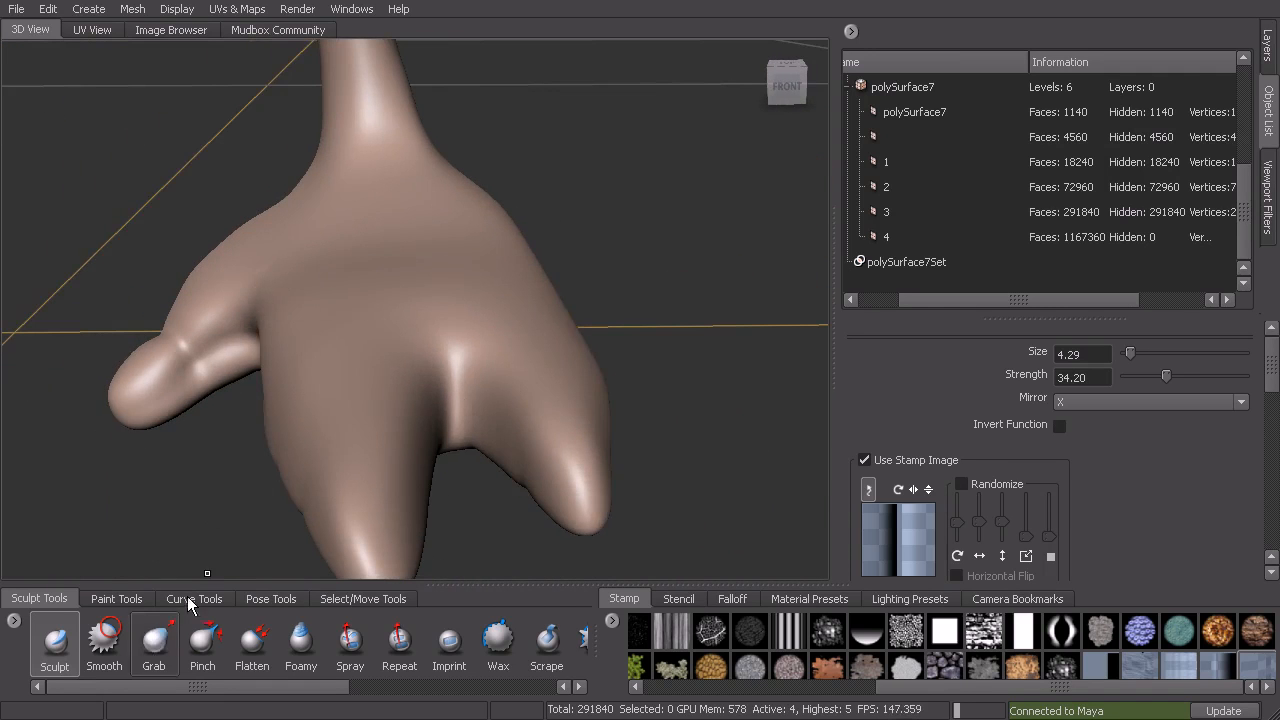
Build up tendon ridges on top of the foot with the Wax brush at size 4.29 and smooth them.
{"action": "left_click", "coordinate": [155, 640]}
{"action": "left_click_drag", "start_coordinate": [300, 470], "coordinate": [509, 329], "text": "alt"}
{"action": "mouse_move", "coordinate": [532, 259]}
{"action": "left_mouse_down", "text": "alt"}
{"action": "mouse_move", "coordinate": [600, 285]}
{"action": "mouse_move", "coordinate": [409, 392]}
{"action": "mouse_move", "coordinate": [358, 205]}
{"action": "left_mouse_up", "text": "alt"}
{"action": "left_click", "coordinate": [498, 640]}
{"action": "left_click_drag", "start_coordinate": [366, 377], "coordinate": [358, 240]}
{"action": "left_click_drag", "start_coordinate": [491, 343], "coordinate": [440, 200]}
{"action": "mouse_move", "coordinate": [485, 290]}
{"action": "left_mouse_down"}
{"action": "mouse_move", "coordinate": [448, 176]}
{"action": "mouse_move", "coordinate": [498, 236]}
{"action": "left_mouse_up"}
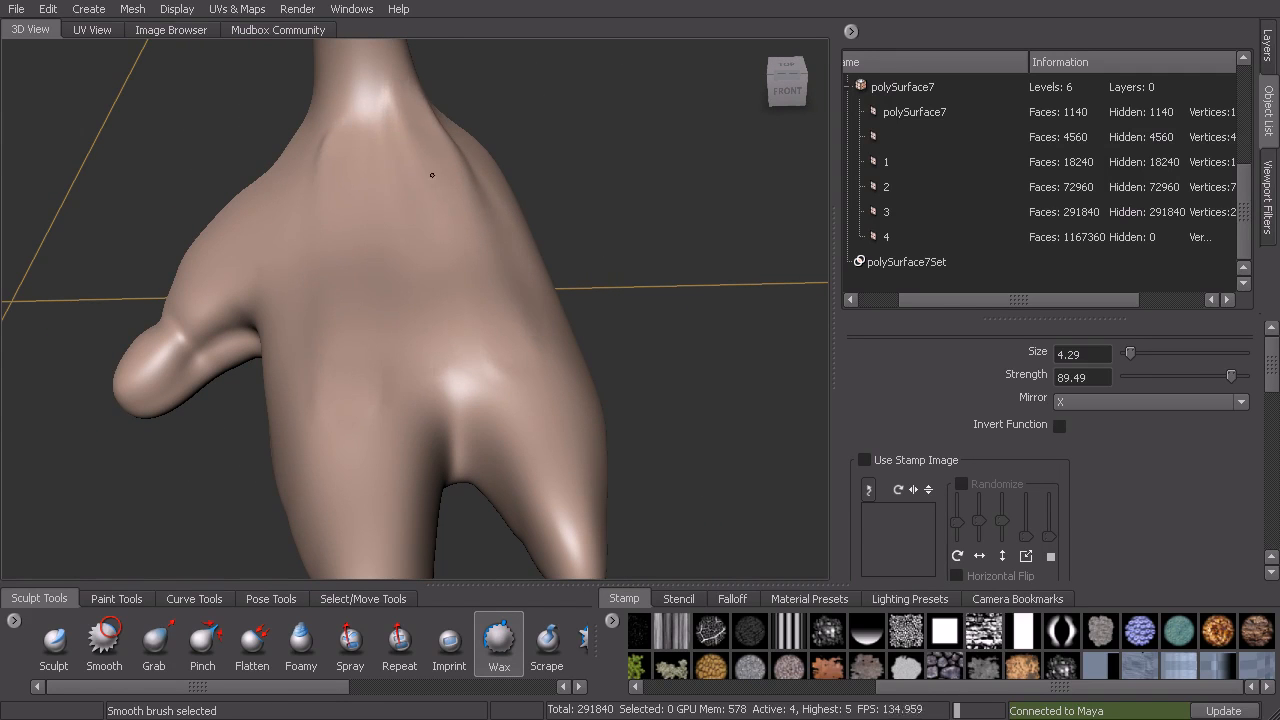
Smooth the heel area and reshape the heel's back profile with the Grab brush at size 3.98.
{"action": "left_click_drag", "start_coordinate": [374, 126], "coordinate": [503, 154], "text": "alt"}
{"action": "right_click_drag", "start_coordinate": [503, 154], "coordinate": [477, 220], "text": "alt"}
{"action": "left_click_drag", "start_coordinate": [477, 220], "coordinate": [427, 231], "text": "alt"}
{"action": "left_click_drag", "start_coordinate": [622, 358], "coordinate": [570, 372], "text": "alt"}
{"action": "mouse_move", "coordinate": [642, 302]}
{"action": "left_mouse_down", "text": "shift"}
{"action": "mouse_move", "coordinate": [693, 272]}
{"action": "mouse_move", "coordinate": [578, 288]}
{"action": "mouse_move", "coordinate": [666, 264]}
{"action": "left_mouse_up", "text": "shift"}
{"action": "left_click", "coordinate": [155, 643]}
{"action": "key", "text": "b"}
{"action": "left_click_drag", "start_coordinate": [666, 264], "coordinate": [594, 272]}
{"action": "key", "text": "b"}
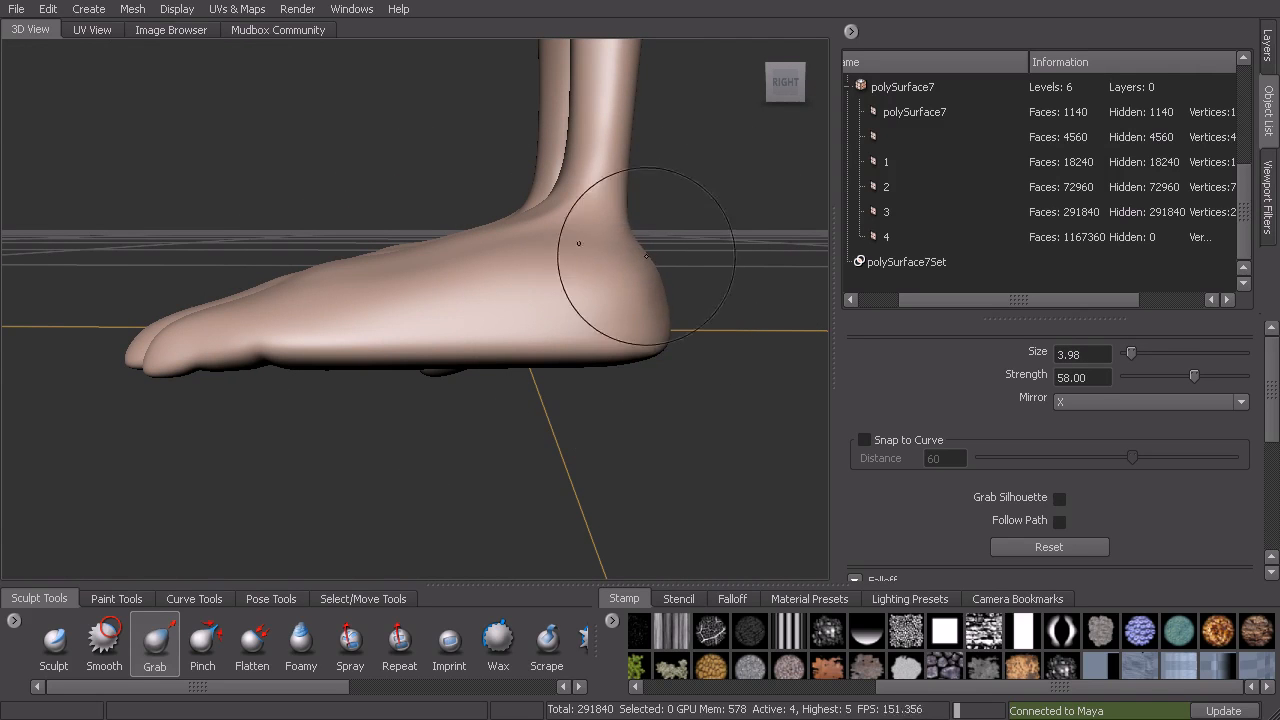
Raise the mesh to level 5 and plane the heel and outer ankle with the Scrape brush at size 3.98 and strength 15.
{"action": "mouse_move", "coordinate": [632, 272]}
{"action": "left_mouse_down", "text": "alt"}
{"action": "mouse_move", "coordinate": [640, 310]}
{"action": "mouse_move", "coordinate": [765, 273]}
{"action": "left_mouse_up", "text": "alt"}
{"action": "key", "text": "Page_Up"}
{"action": "left_click_drag", "start_coordinate": [658, 268], "coordinate": [500, 230], "text": "alt"}
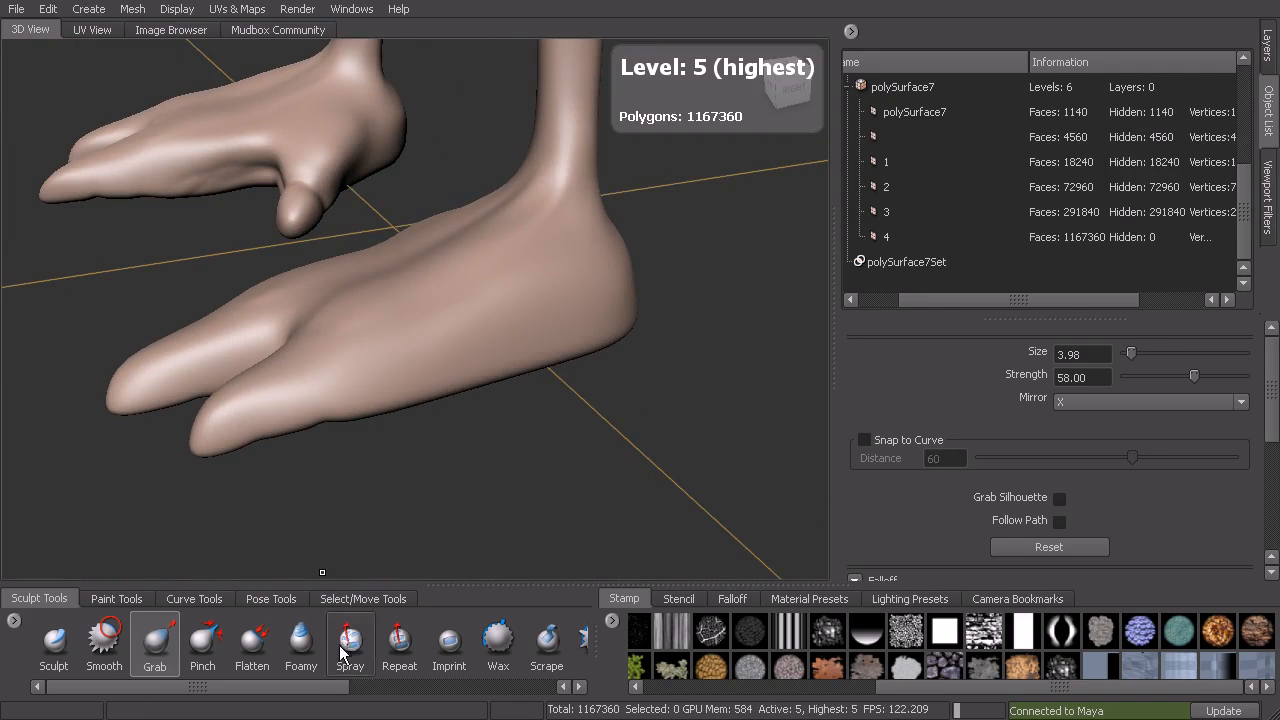
{"action": "left_click_drag", "start_coordinate": [324, 687], "coordinate": [379, 687]}
{"action": "left_click", "coordinate": [446, 645]}
{"action": "mouse_move", "coordinate": [560, 370]}
{"action": "left_mouse_down", "text": "alt"}
{"action": "mouse_move", "coordinate": [516, 327]}
{"action": "mouse_move", "coordinate": [622, 323]}
{"action": "left_mouse_up", "text": "alt"}
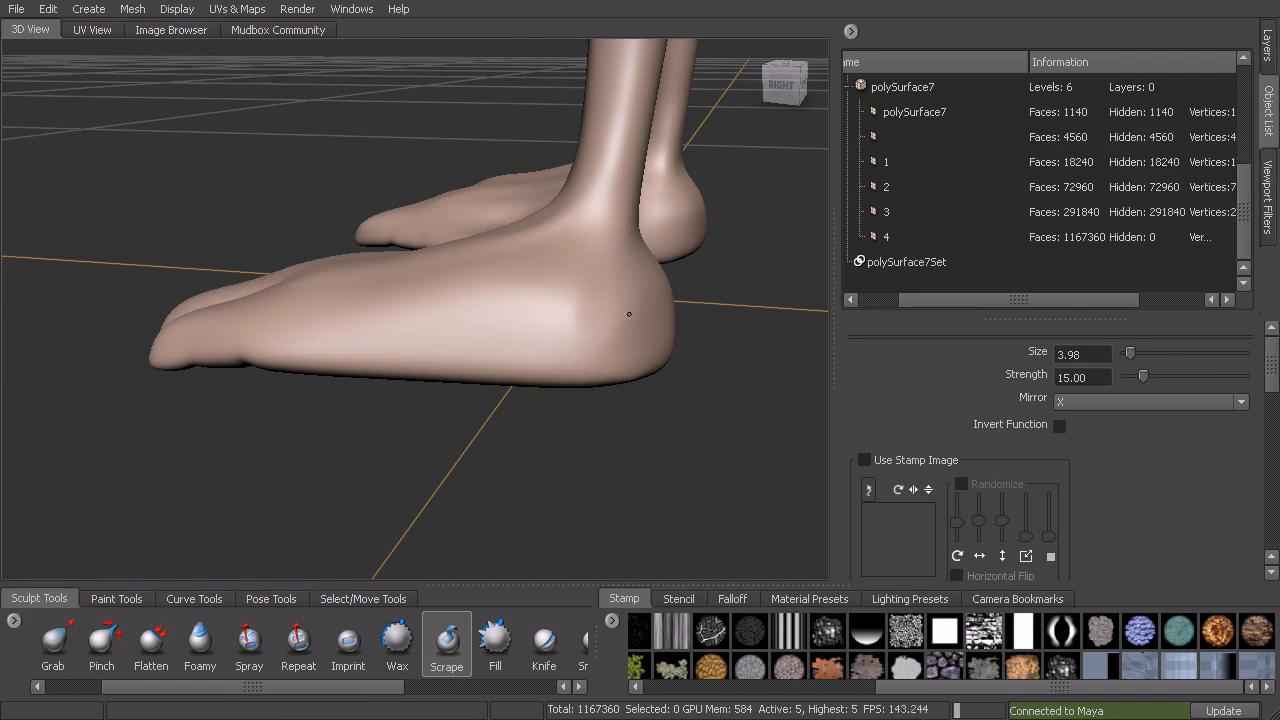
{"action": "left_click_drag", "start_coordinate": [586, 280], "coordinate": [614, 254], "text": "alt"}
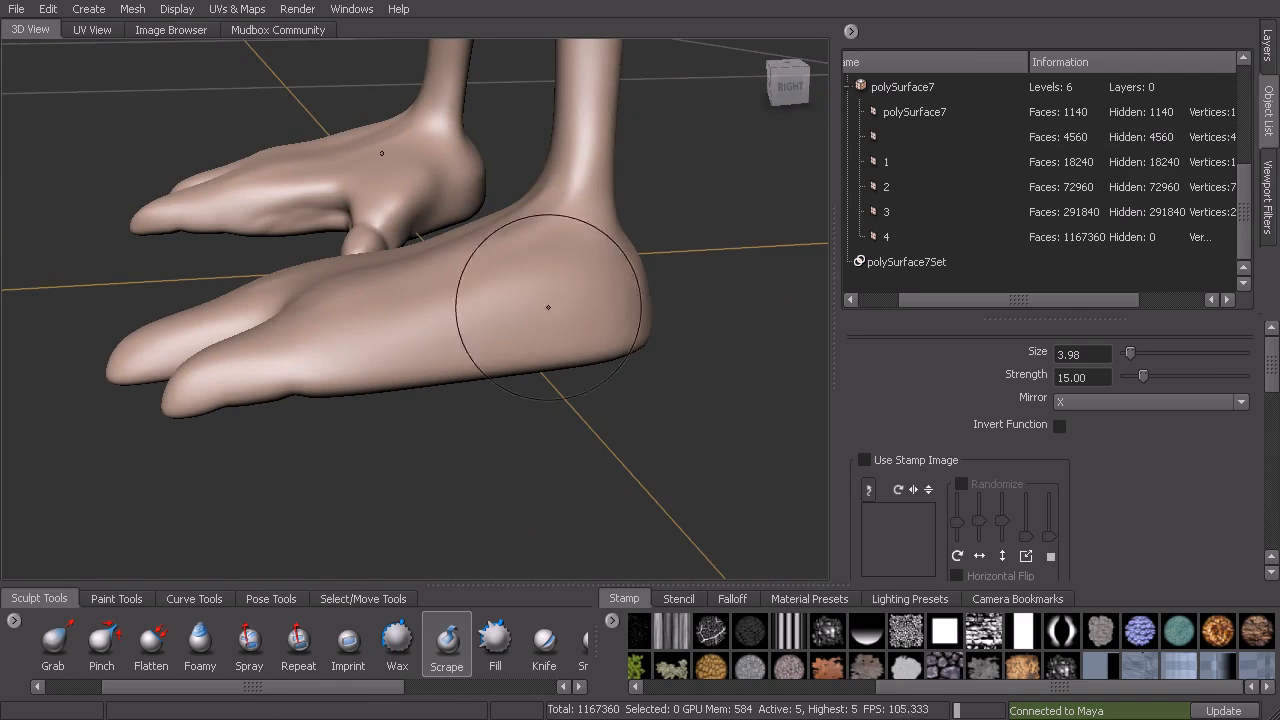
{"action": "left_click_drag", "start_coordinate": [547, 340], "coordinate": [556, 244], "text": "alt"}
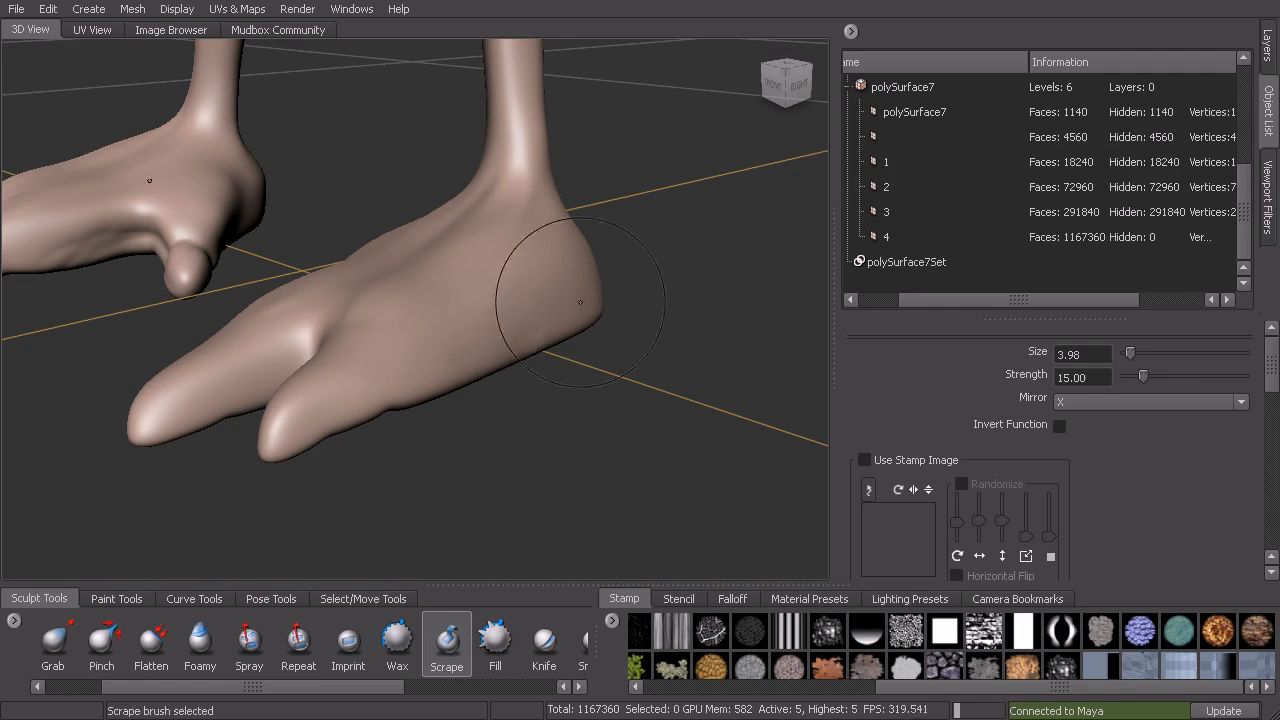
{"action": "left_click_drag", "start_coordinate": [463, 352], "coordinate": [480, 320], "text": "alt"}
Adjust the overall shape of the foot with the Grab brush at size 6.14.
{"action": "left_click", "coordinate": [53, 640]}
{"action": "mouse_move", "coordinate": [457, 470]}
{"action": "left_mouse_down", "text": "alt"}
{"action": "mouse_move", "coordinate": [500, 378]}
{"action": "mouse_move", "coordinate": [540, 368]}
{"action": "mouse_move", "coordinate": [505, 378]}
{"action": "left_mouse_up", "text": "alt"}
{"action": "key", "text": "b"}
{"action": "left_click_drag", "start_coordinate": [545, 372], "coordinate": [600, 309]}
{"action": "mouse_move", "coordinate": [600, 309]}
{"action": "left_mouse_down", "text": "alt"}
{"action": "mouse_move", "coordinate": [638, 328]}
{"action": "mouse_move", "coordinate": [480, 215]}
{"action": "mouse_move", "coordinate": [323, 351]}
{"action": "mouse_move", "coordinate": [437, 366]}
{"action": "mouse_move", "coordinate": [170, 562]}
{"action": "left_mouse_up", "text": "alt"}
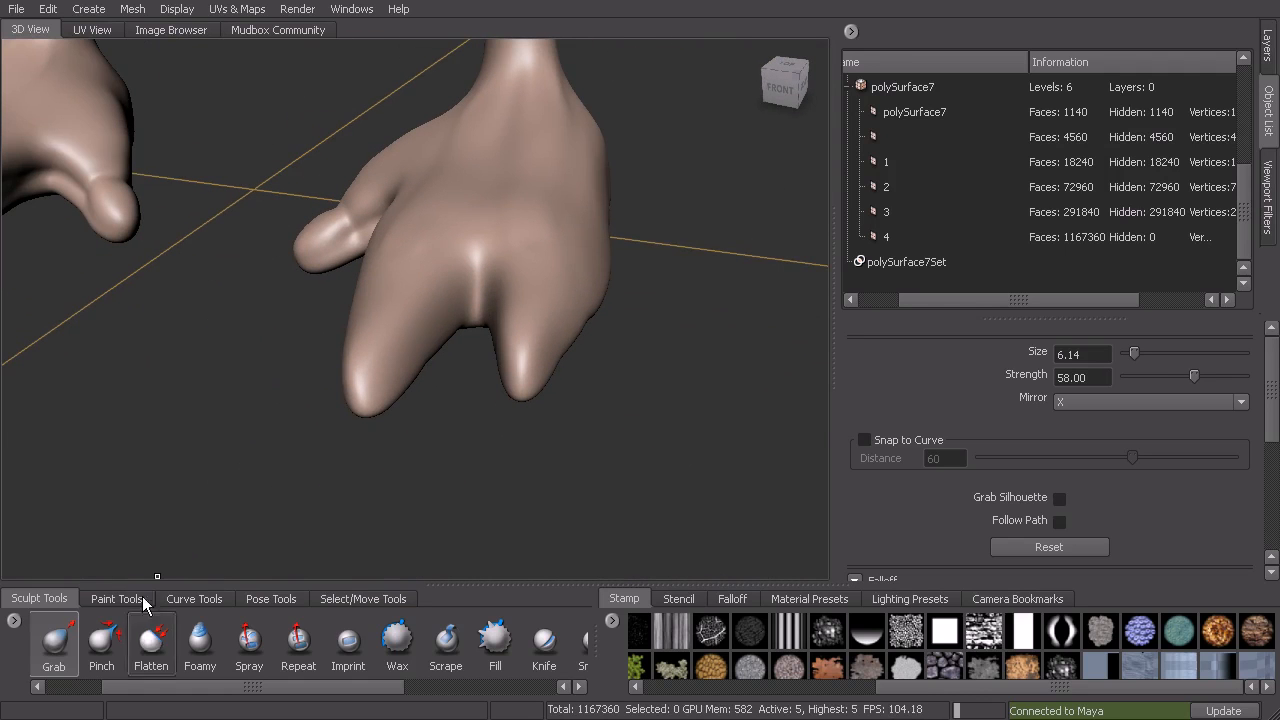
Carve claw-base creases across the tops of the front toes with the stamped Sculpt brush at size 3.14.
{"action": "scroll", "coordinate": [57, 650], "scroll_direction": "up", "scroll_amount": 2}
{"action": "left_click", "coordinate": [55, 642]}
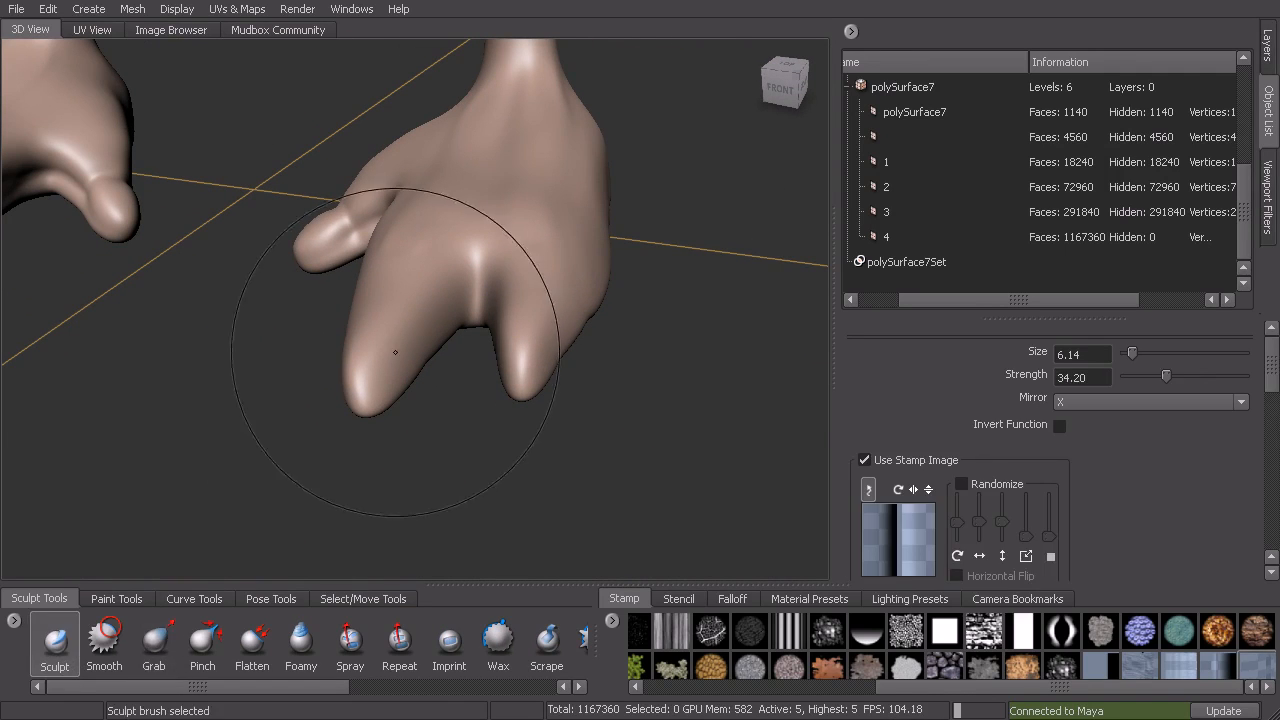
{"action": "left_click_drag", "start_coordinate": [406, 341], "coordinate": [345, 341]}
{"action": "mouse_move", "coordinate": [434, 374]}
{"action": "left_mouse_down", "text": "alt"}
{"action": "mouse_move", "coordinate": [406, 337]}
{"action": "mouse_move", "coordinate": [394, 349]}
{"action": "left_mouse_up", "text": "alt"}
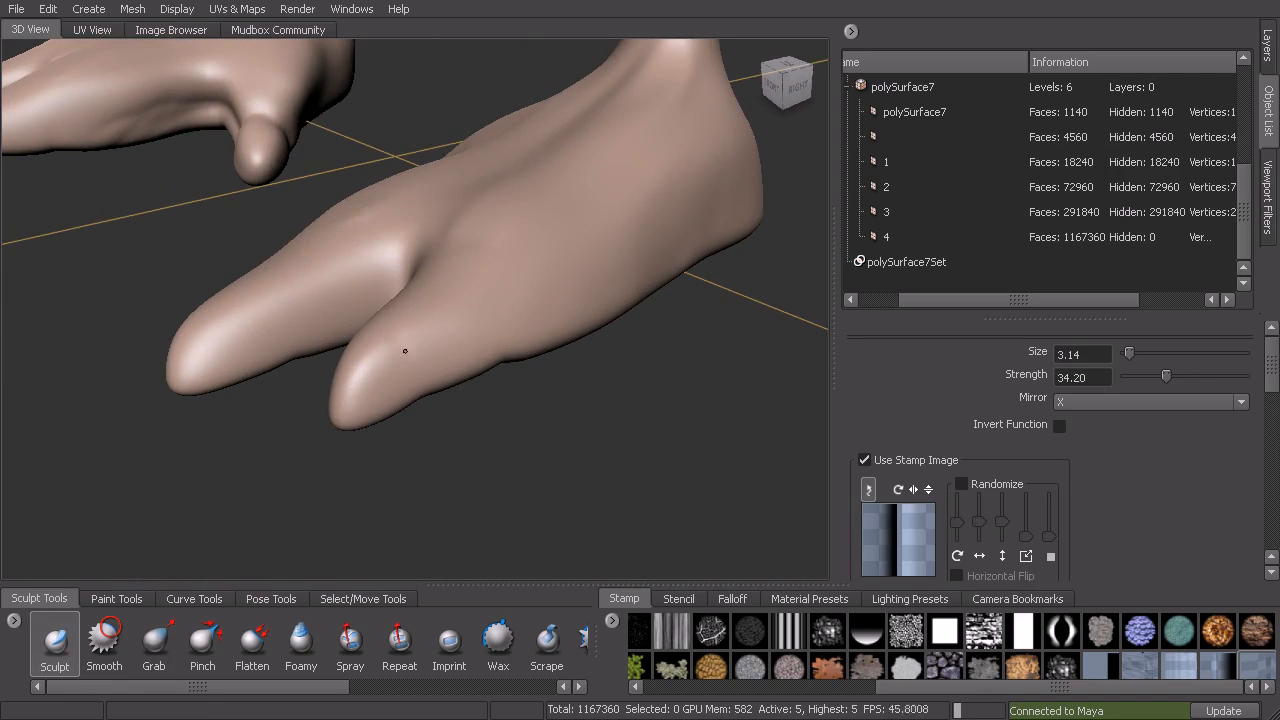
{"action": "mouse_move", "coordinate": [406, 400]}
{"action": "left_mouse_down", "text": "alt"}
{"action": "mouse_move", "coordinate": [662, 316]}
{"action": "mouse_move", "coordinate": [637, 283]}
{"action": "mouse_move", "coordinate": [654, 249]}
{"action": "mouse_move", "coordinate": [598, 375]}
{"action": "left_mouse_up", "text": "alt"}
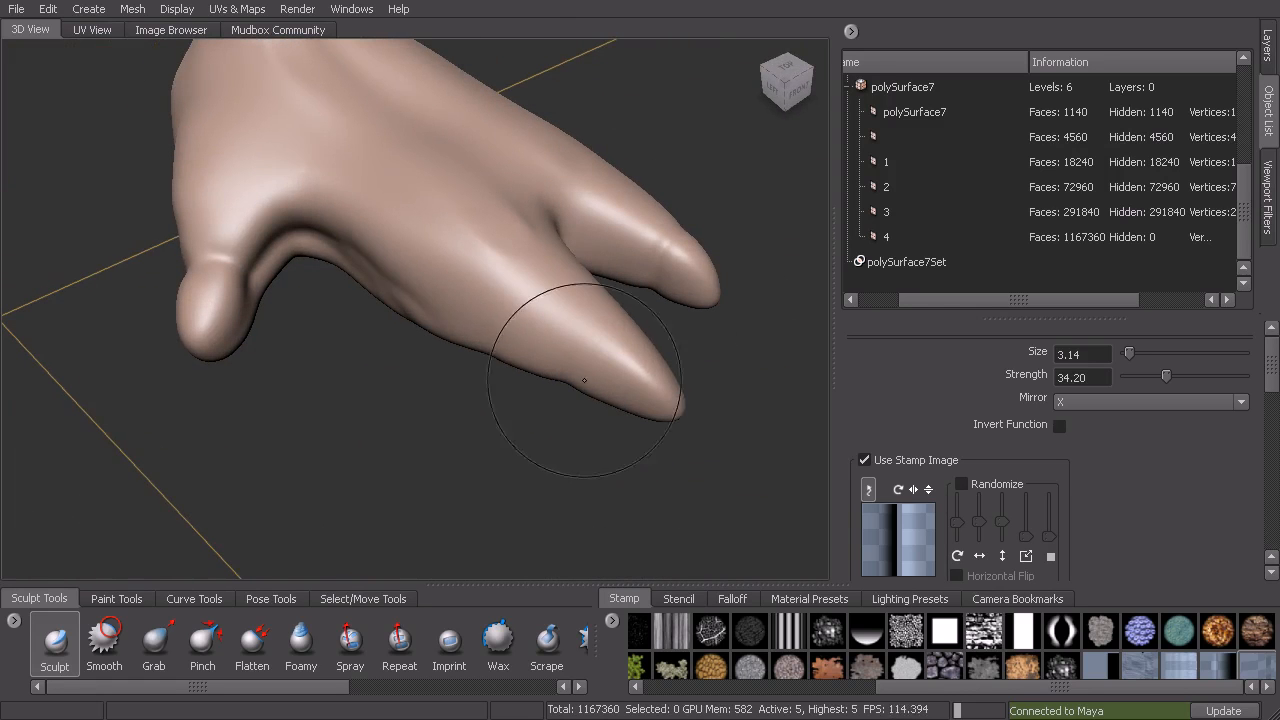
Bend the long toe's tip down into a hooked claw with the Grab brush at size 2.55 and pinch its point.
{"action": "mouse_move", "coordinate": [648, 340]}
{"action": "left_mouse_down", "text": "alt"}
{"action": "mouse_move", "coordinate": [423, 345]}
{"action": "mouse_move", "coordinate": [254, 320]}
{"action": "mouse_move", "coordinate": [290, 285]}
{"action": "mouse_move", "coordinate": [289, 207]}
{"action": "mouse_move", "coordinate": [360, 275]}
{"action": "mouse_move", "coordinate": [450, 436]}
{"action": "mouse_move", "coordinate": [617, 351]}
{"action": "mouse_move", "coordinate": [587, 352]}
{"action": "mouse_move", "coordinate": [619, 285]}
{"action": "mouse_move", "coordinate": [629, 299]}
{"action": "mouse_move", "coordinate": [614, 277]}
{"action": "mouse_move", "coordinate": [600, 284]}
{"action": "mouse_move", "coordinate": [621, 263]}
{"action": "mouse_move", "coordinate": [624, 276]}
{"action": "mouse_move", "coordinate": [584, 238]}
{"action": "left_mouse_up", "text": "alt"}
{"action": "left_click", "coordinate": [154, 640]}
{"action": "left_click_drag", "start_coordinate": [630, 308], "coordinate": [615, 294]}
{"action": "left_click_drag", "start_coordinate": [629, 303], "coordinate": [632, 262]}
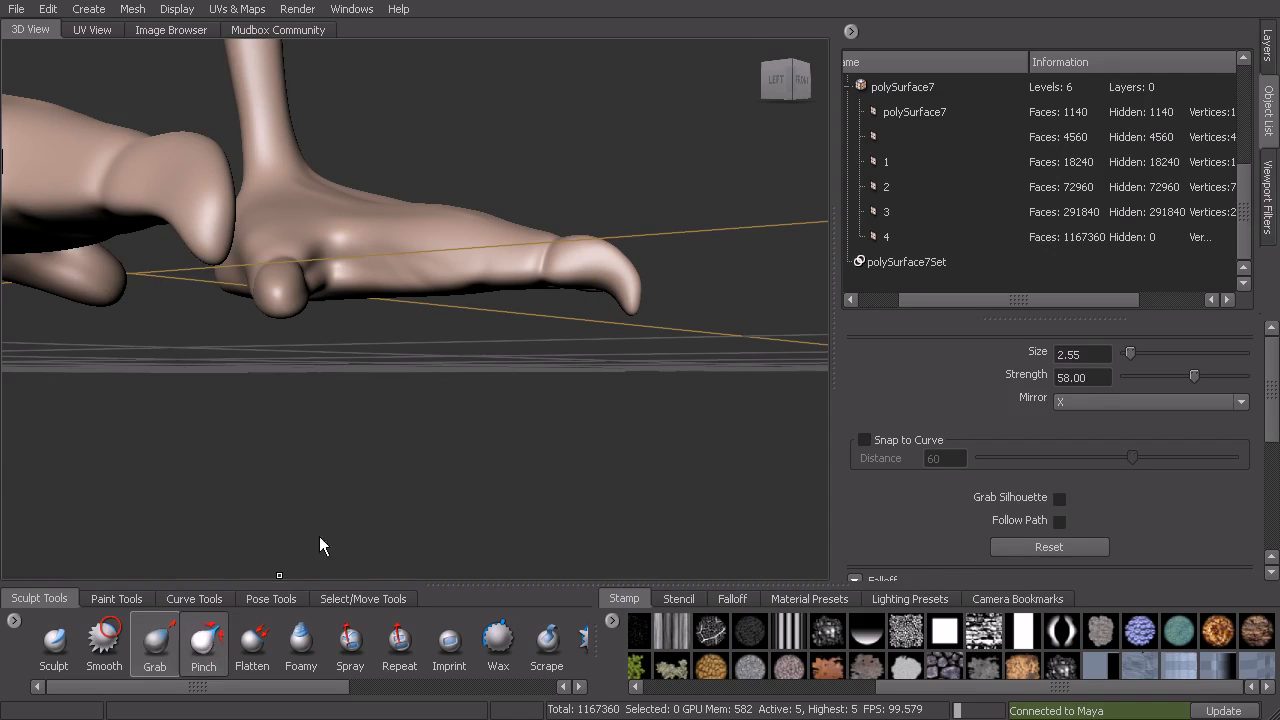
{"action": "left_click", "coordinate": [203, 642]}
{"action": "mouse_move", "coordinate": [631, 302]}
{"action": "left_mouse_down"}
{"action": "mouse_move", "coordinate": [652, 345]}
{"action": "mouse_move", "coordinate": [553, 371]}
{"action": "left_mouse_up"}
Straighten and refine the long toe's claw with the Grab brush at size 4.78, smoothing its surface.
{"action": "left_click", "coordinate": [160, 645]}
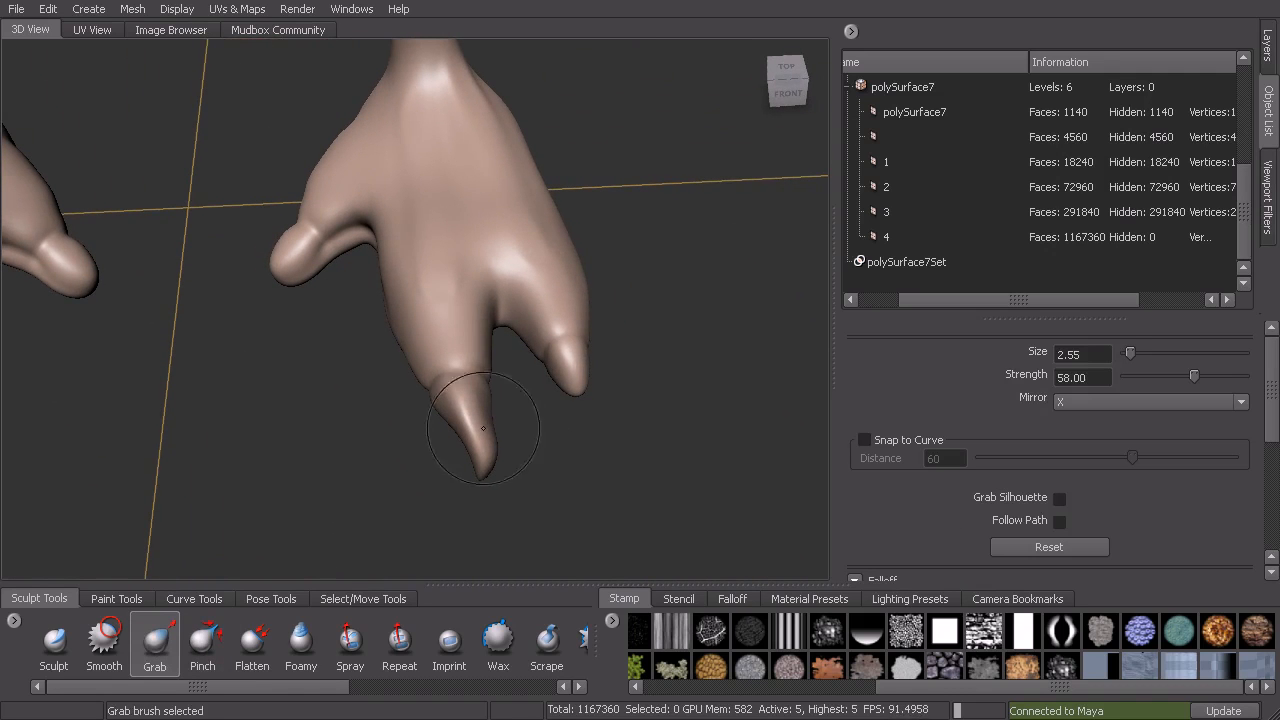
{"action": "key", "text": "b"}
{"action": "mouse_move", "coordinate": [462, 443]}
{"action": "left_mouse_down"}
{"action": "mouse_move", "coordinate": [486, 441]}
{"action": "mouse_move", "coordinate": [446, 443]}
{"action": "left_mouse_up"}
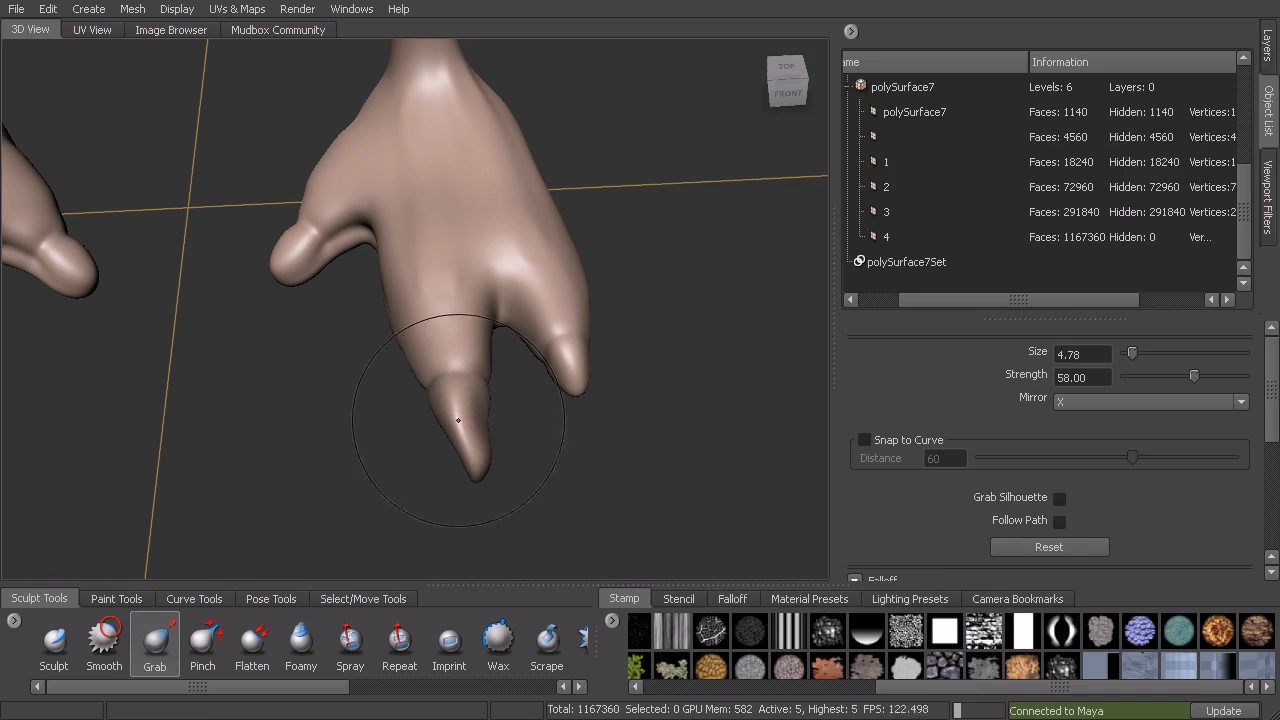
{"action": "key", "text": "shift"}
{"action": "left_click_drag", "start_coordinate": [482, 471], "coordinate": [472, 471]}
Lengthen the shorter front toe's claw and refine the toe tips with the Grab brush at size 2.61.
{"action": "mouse_move", "coordinate": [461, 427]}
{"action": "left_mouse_down"}
{"action": "mouse_move", "coordinate": [521, 399]}
{"action": "mouse_move", "coordinate": [574, 441]}
{"action": "mouse_move", "coordinate": [574, 422]}
{"action": "left_mouse_up"}
{"action": "key", "text": "shift"}
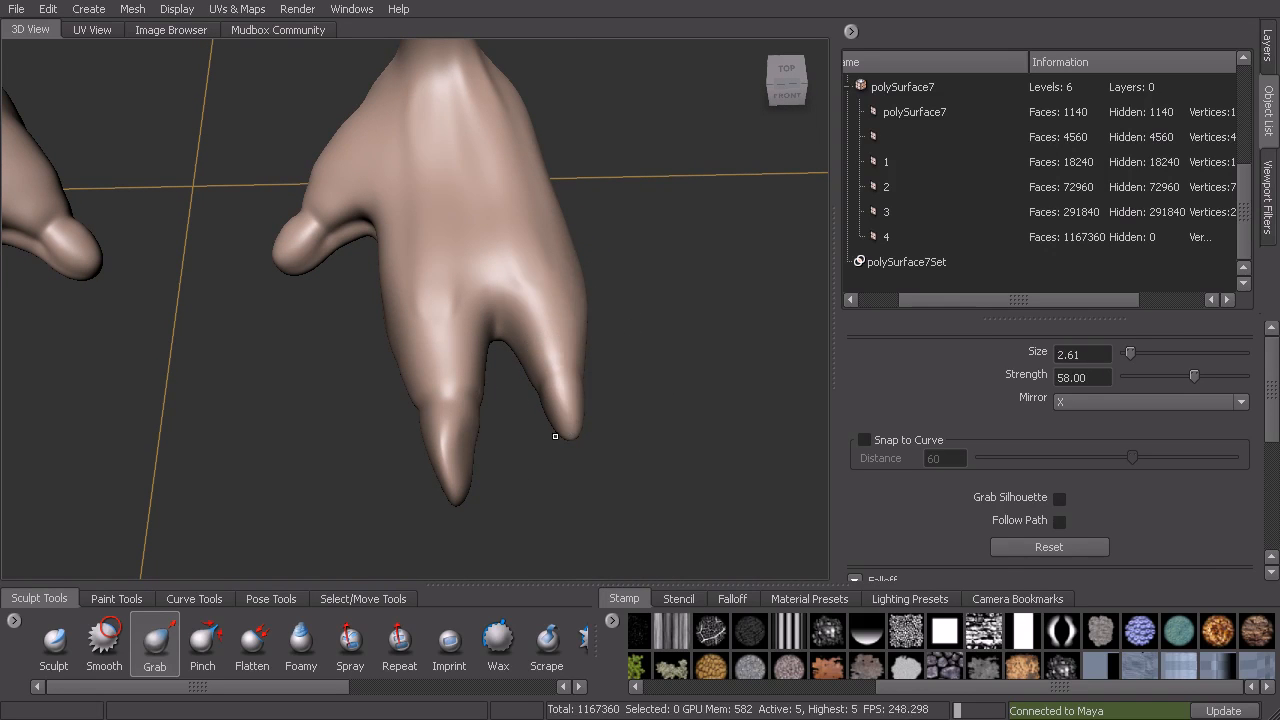
{"action": "left_click_drag", "start_coordinate": [578, 482], "coordinate": [404, 361], "text": "alt"}
{"action": "mouse_move", "coordinate": [244, 338]}
{"action": "left_mouse_down"}
{"action": "mouse_move", "coordinate": [249, 352]}
{"action": "mouse_move", "coordinate": [266, 289]}
{"action": "mouse_move", "coordinate": [289, 277]}
{"action": "mouse_move", "coordinate": [319, 338]}
{"action": "mouse_move", "coordinate": [323, 325]}
{"action": "mouse_move", "coordinate": [598, 334]}
{"action": "mouse_move", "coordinate": [690, 305]}
{"action": "left_mouse_up"}
Examine the clawed feet and legs from the front.
{"action": "middle_click_drag", "start_coordinate": [600, 200], "coordinate": [680, 310], "text": "alt"}
{"action": "right_click_drag", "start_coordinate": [680, 310], "coordinate": [548, 243], "text": "alt"}
{"action": "left_click_drag", "start_coordinate": [570, 256], "coordinate": [512, 258], "text": "alt"}
{"action": "middle_click_drag", "start_coordinate": [512, 258], "coordinate": [518, 326], "text": "alt"}
{"action": "right_click_drag", "start_coordinate": [518, 326], "coordinate": [560, 330], "text": "alt"}
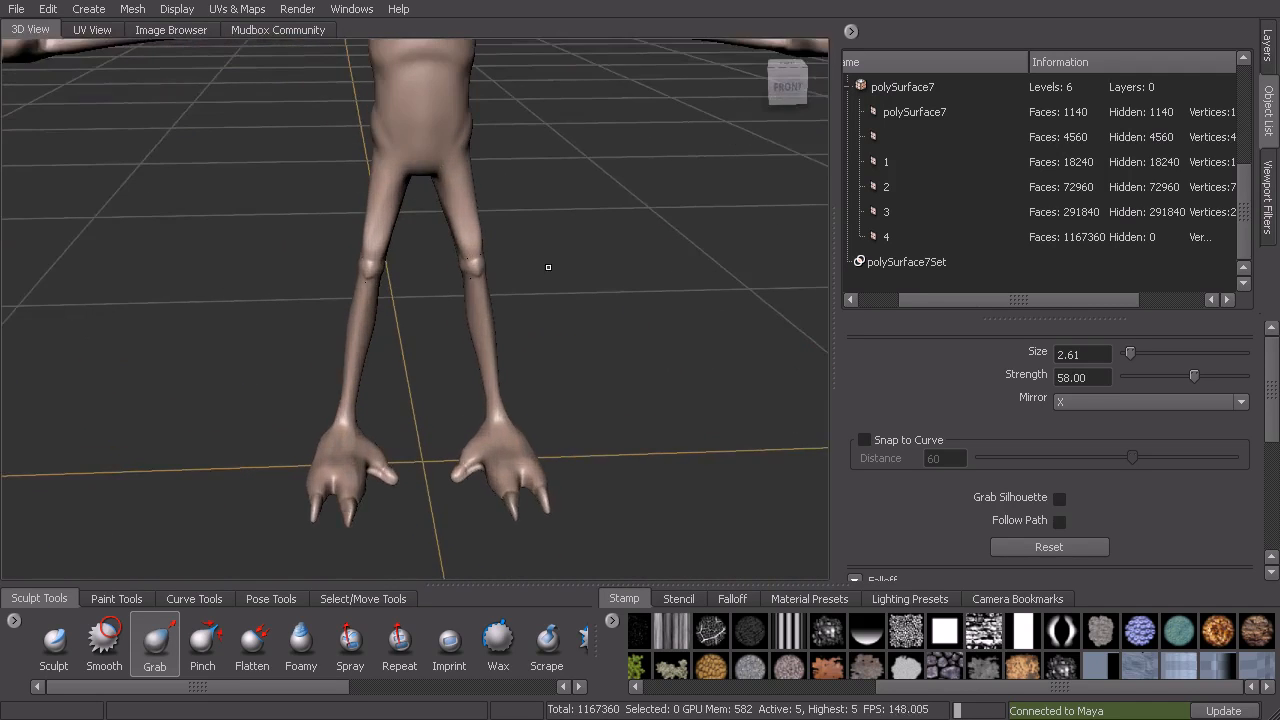
{"action": "middle_click_drag", "start_coordinate": [530, 175], "coordinate": [551, 338], "text": "alt"}
Add folds to the hand's palm and wrist with the stamped Sculpt brush at size 3.77 and strength 34.20.
{"action": "middle_click_drag", "start_coordinate": [612, 260], "coordinate": [420, 340], "text": "alt"}
{"action": "right_click_drag", "start_coordinate": [420, 340], "coordinate": [680, 330], "text": "alt"}
{"action": "middle_click_drag", "start_coordinate": [680, 300], "coordinate": [604, 324], "text": "alt"}
{"action": "left_click_drag", "start_coordinate": [604, 324], "coordinate": [569, 231], "text": "alt"}
{"action": "right_click_drag", "start_coordinate": [569, 231], "coordinate": [500, 250], "text": "alt"}
{"action": "middle_click_drag", "start_coordinate": [363, 254], "coordinate": [586, 275], "text": "alt"}
{"action": "left_click", "coordinate": [63, 651]}
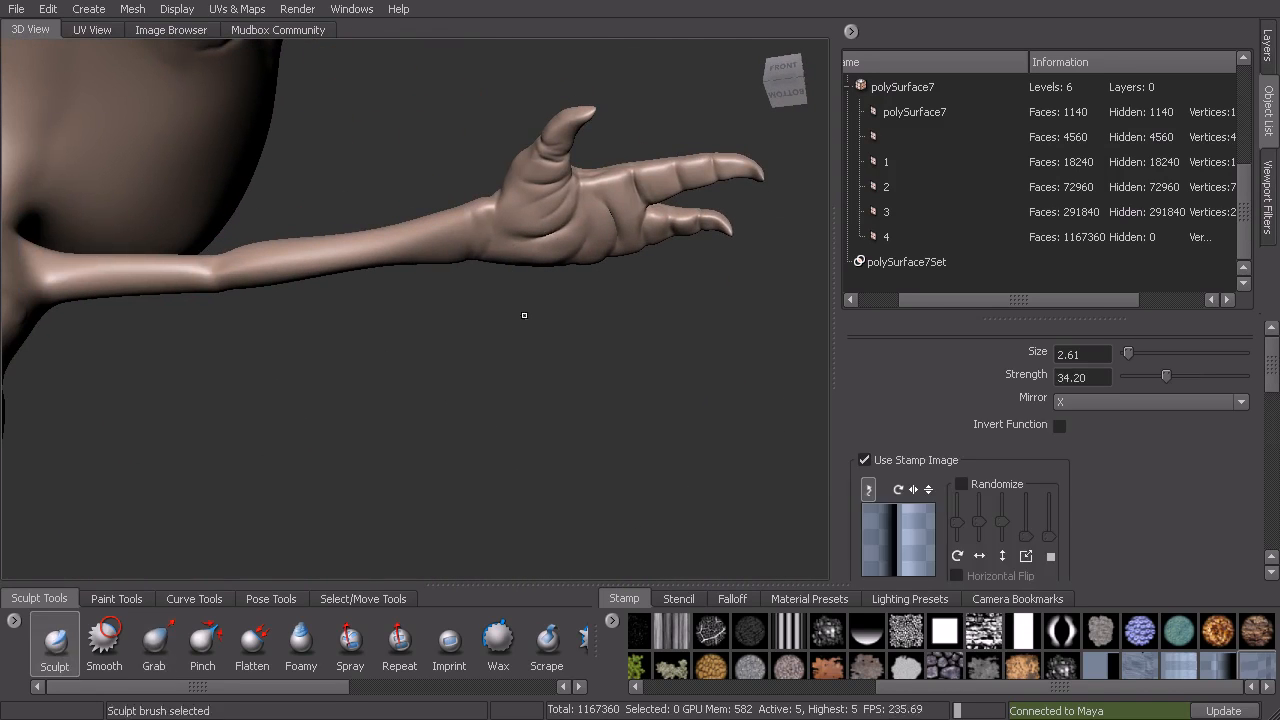
{"action": "left_click_drag", "start_coordinate": [508, 346], "coordinate": [520, 250], "text": "alt"}
{"action": "middle_click_drag", "start_coordinate": [520, 250], "coordinate": [480, 340], "text": "alt"}
{"action": "right_click_drag", "start_coordinate": [480, 340], "coordinate": [551, 328], "text": "alt"}
{"action": "mouse_move", "coordinate": [550, 328]}
{"action": "left_mouse_down", "text": "alt"}
{"action": "mouse_move", "coordinate": [565, 243]}
{"action": "mouse_move", "coordinate": [533, 288]}
{"action": "left_mouse_up", "text": "alt"}
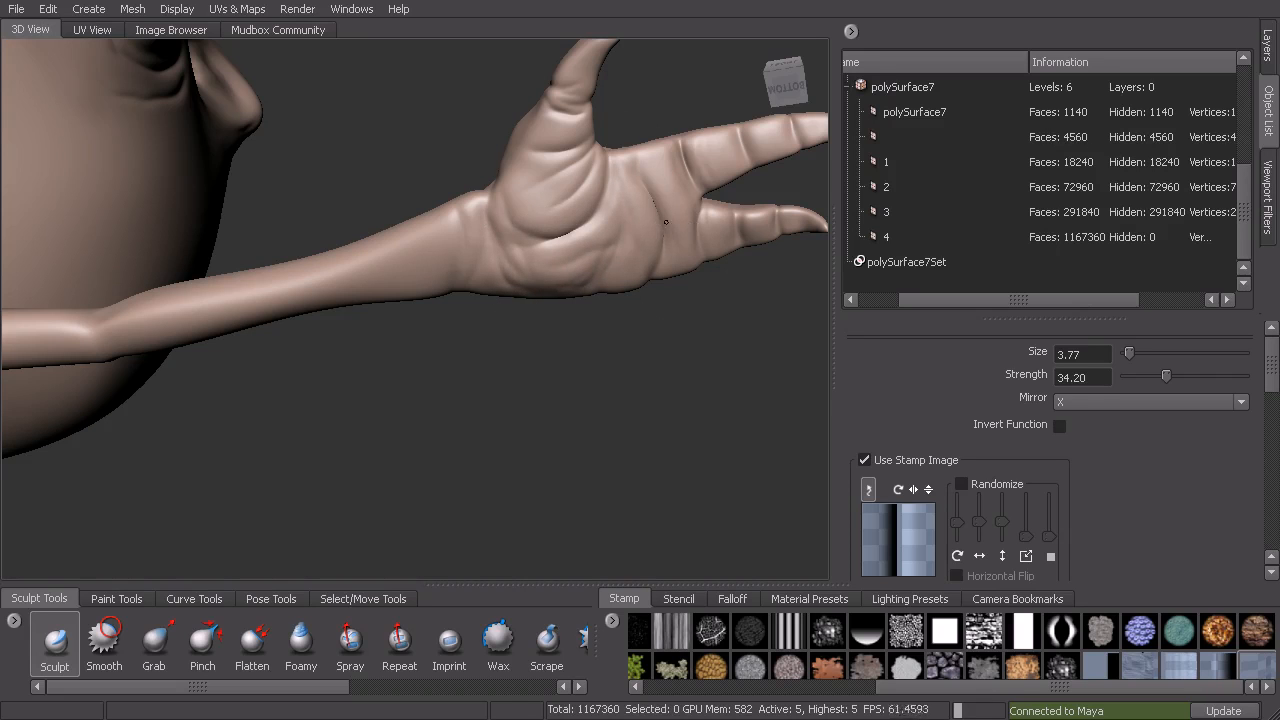
Examine the sculpted hands together with the whole character's body and head.
{"action": "right_click_drag", "start_coordinate": [670, 260], "coordinate": [570, 260], "text": "alt"}
{"action": "left_click_drag", "start_coordinate": [570, 260], "coordinate": [434, 346], "text": "alt"}
{"action": "middle_click_drag", "start_coordinate": [434, 346], "coordinate": [619, 241], "text": "alt"}
{"action": "mouse_move", "coordinate": [619, 241]}
{"action": "left_mouse_down", "text": "alt"}
{"action": "mouse_move", "coordinate": [590, 275]}
{"action": "mouse_move", "coordinate": [600, 255]}
{"action": "left_mouse_up", "text": "alt"}
{"action": "right_click_drag", "start_coordinate": [600, 255], "coordinate": [486, 220], "text": "alt"}
{"action": "left_click_drag", "start_coordinate": [486, 220], "coordinate": [548, 311], "text": "alt"}
{"action": "middle_click_drag", "start_coordinate": [454, 131], "coordinate": [535, 283], "text": "alt"}
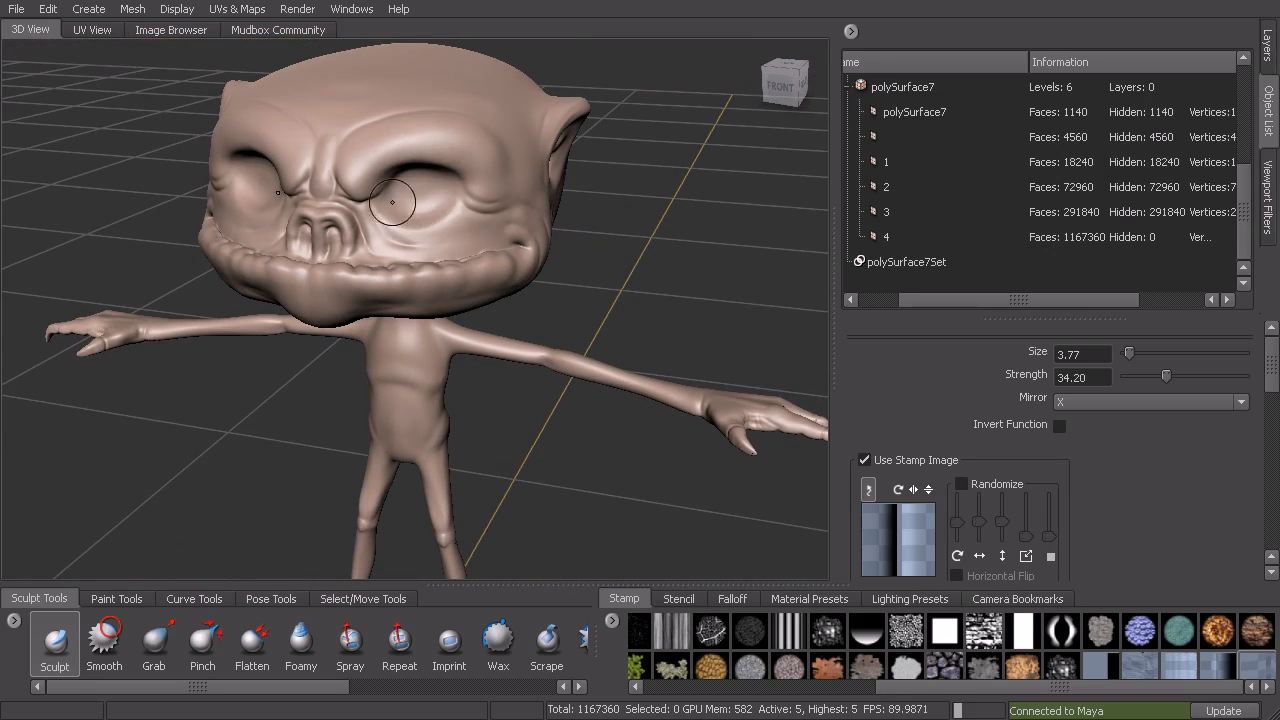